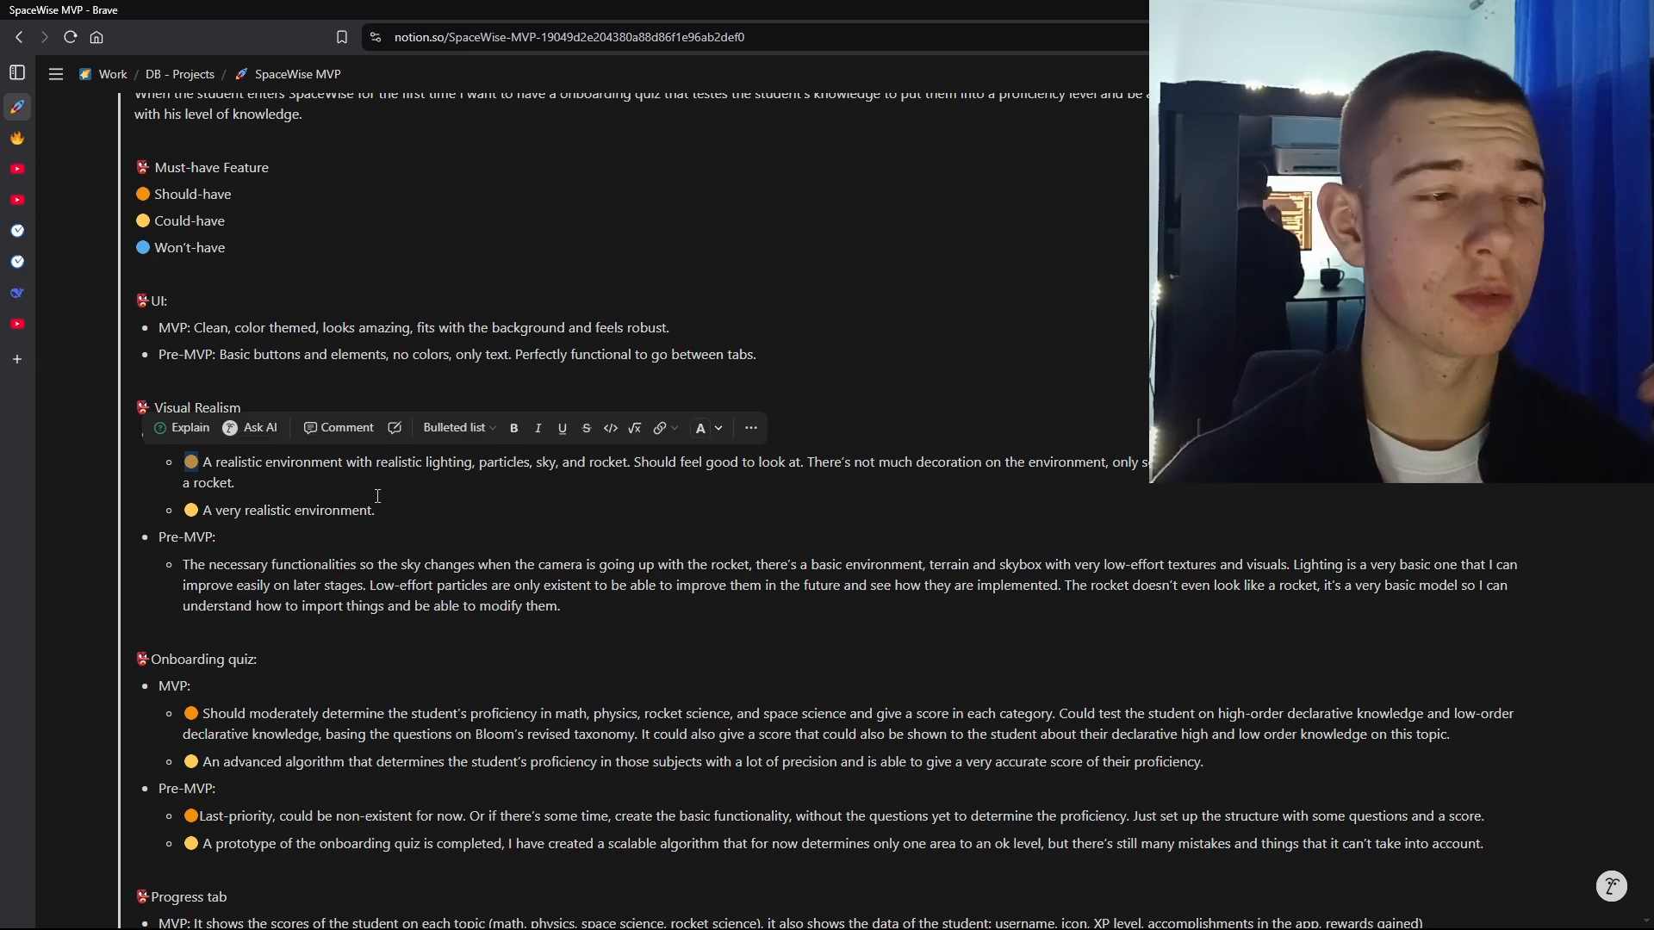
Step: Review the MVP and Pre-MVP requirements under Visual Realism on the SpaceWise MVP page
{"action": "left_click_drag", "start_coordinate": [184, 511], "coordinate": [395, 520]}
{"action": "left_click", "coordinate": [424, 517]}
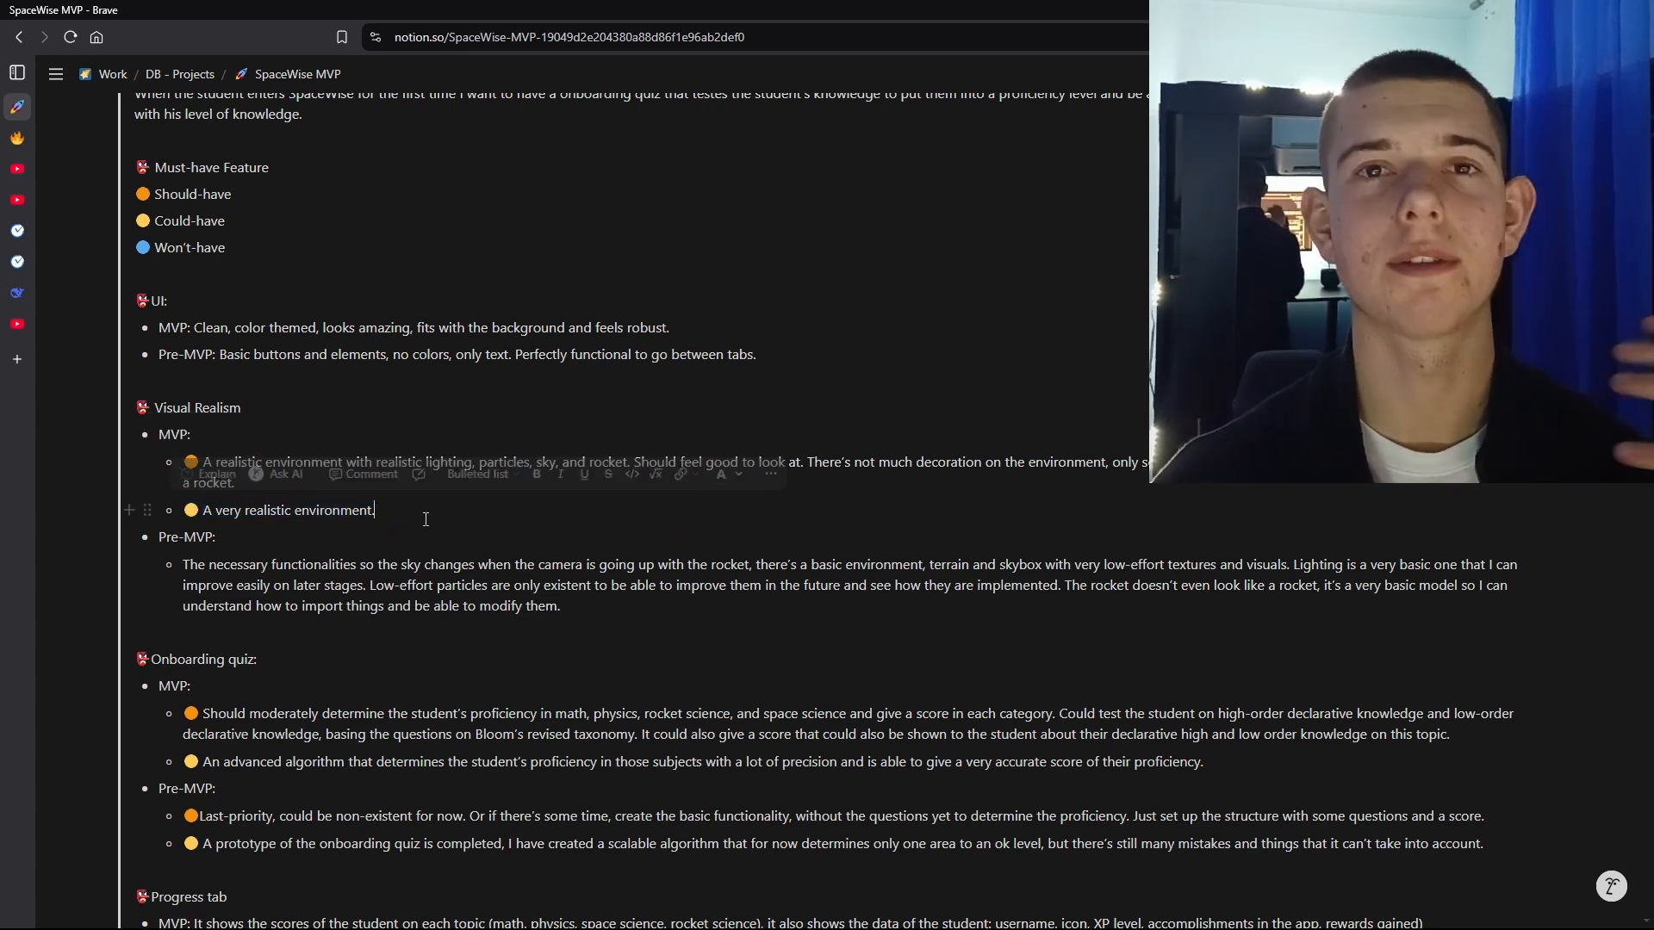
{"action": "triple_click", "coordinate": [592, 608]}
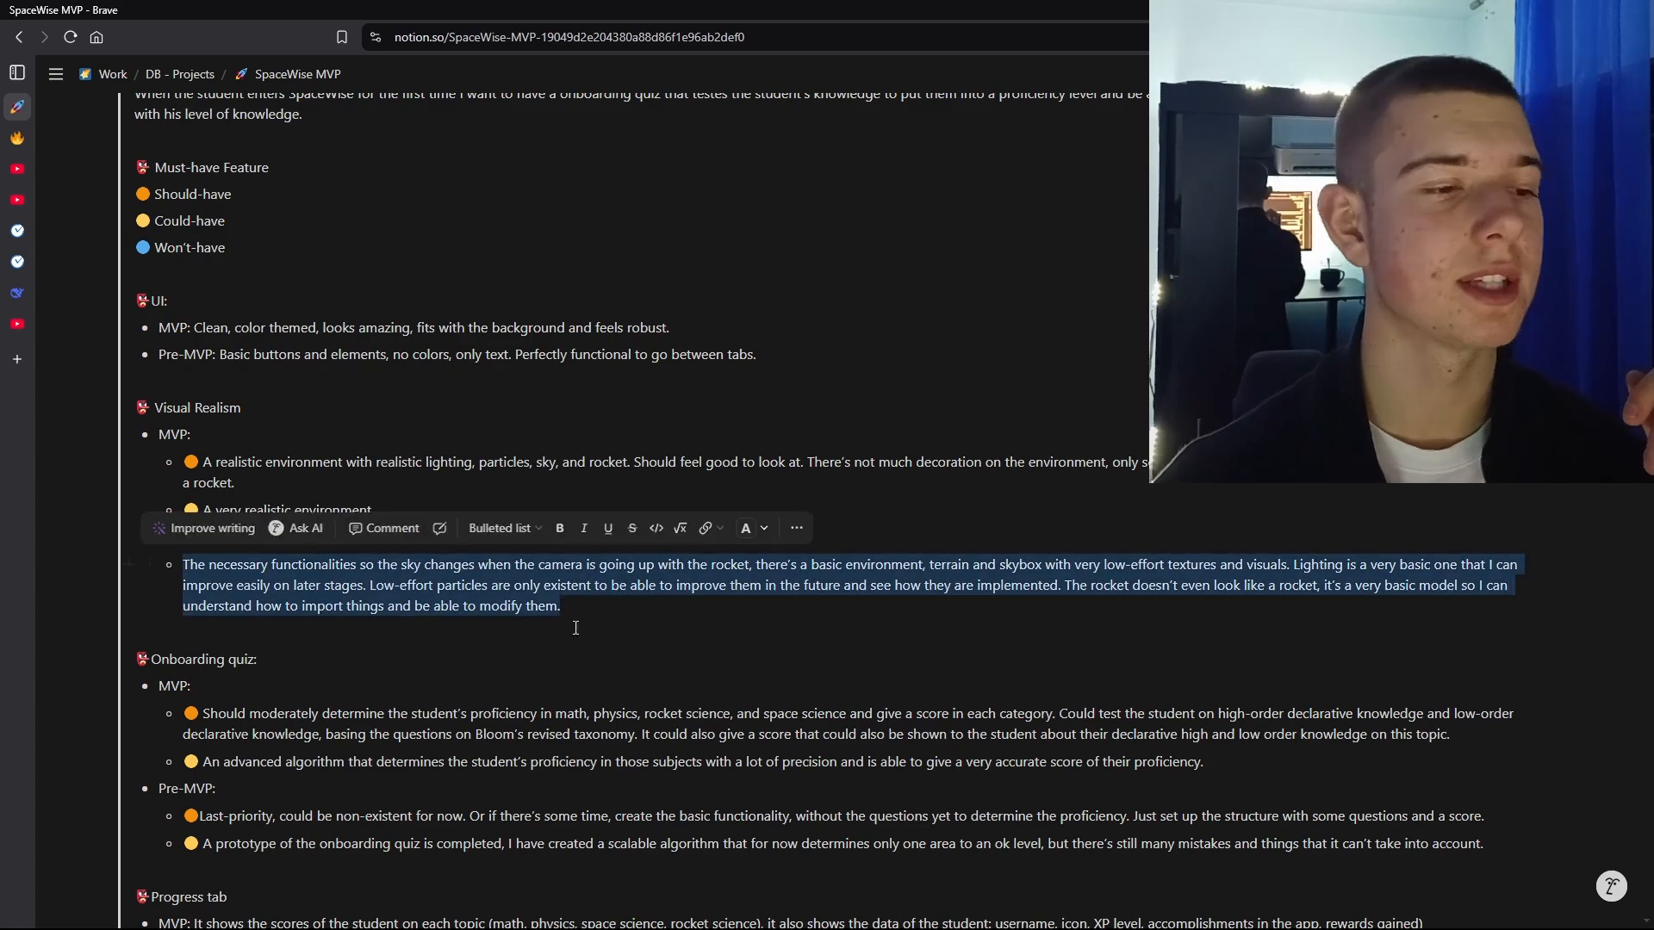
{"action": "left_click", "coordinate": [587, 615]}
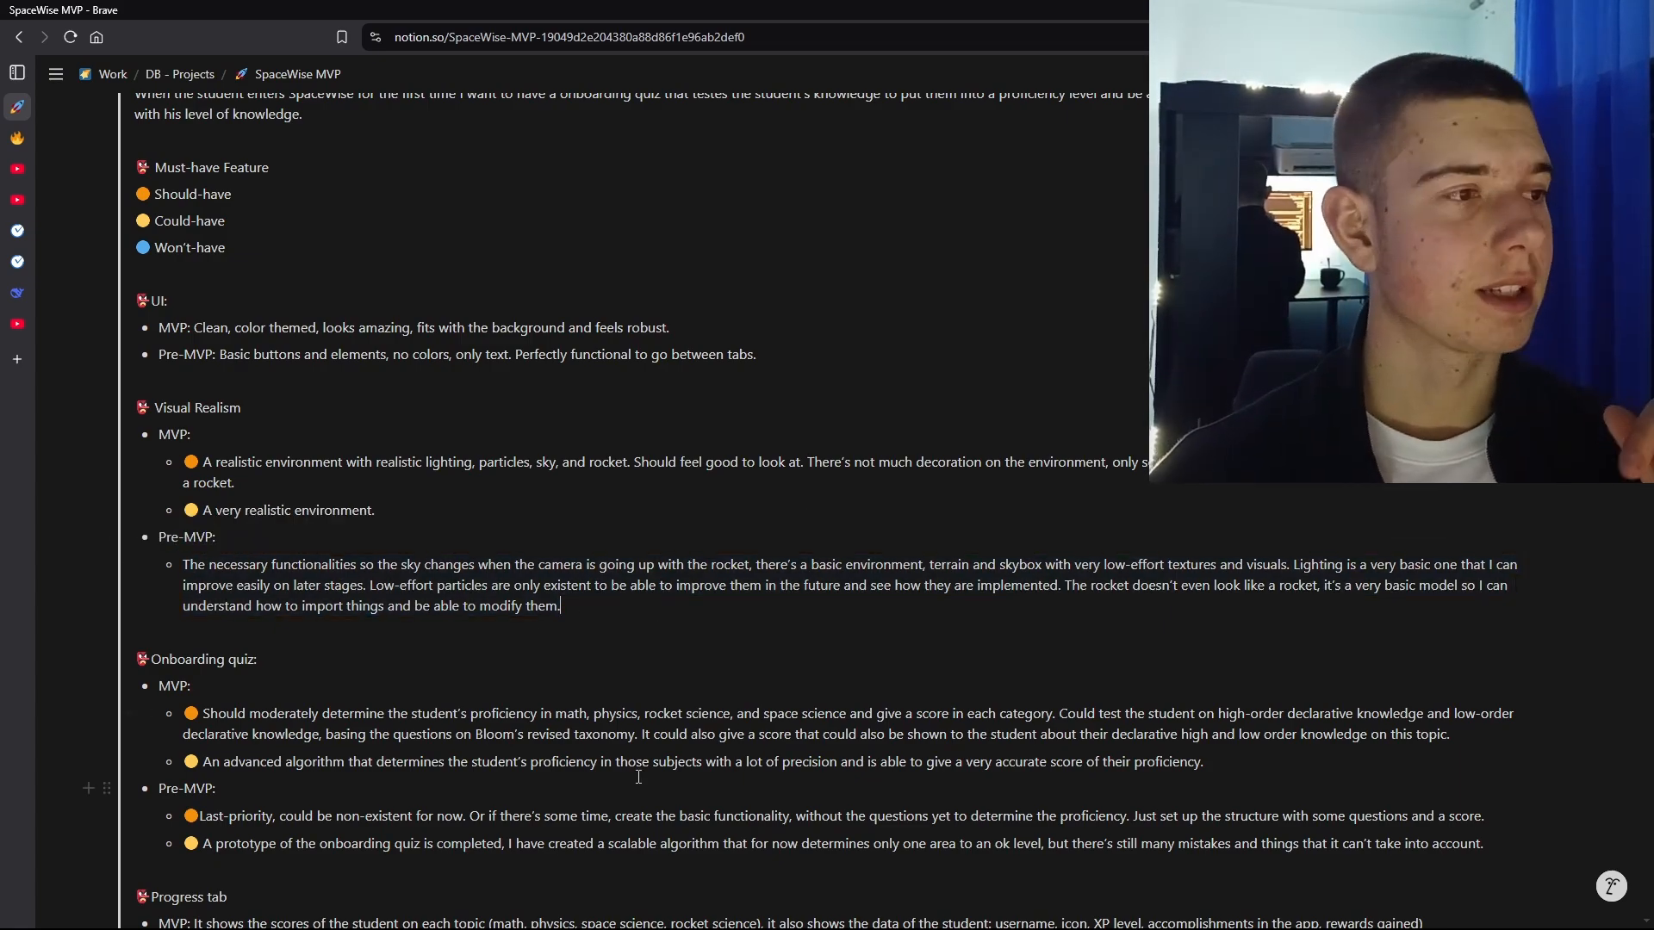
Step: Review the Roadmap Tab, Learning page, Quiz page and Full-game environment section, including its heading and MVP description
{"action": "scroll", "coordinate": [329, 484], "scroll_direction": "down", "scroll_amount": 2}
{"action": "scroll", "coordinate": [329, 484], "scroll_direction": "down", "scroll_amount": 3}
{"action": "triple_click", "coordinate": [935, 773]}
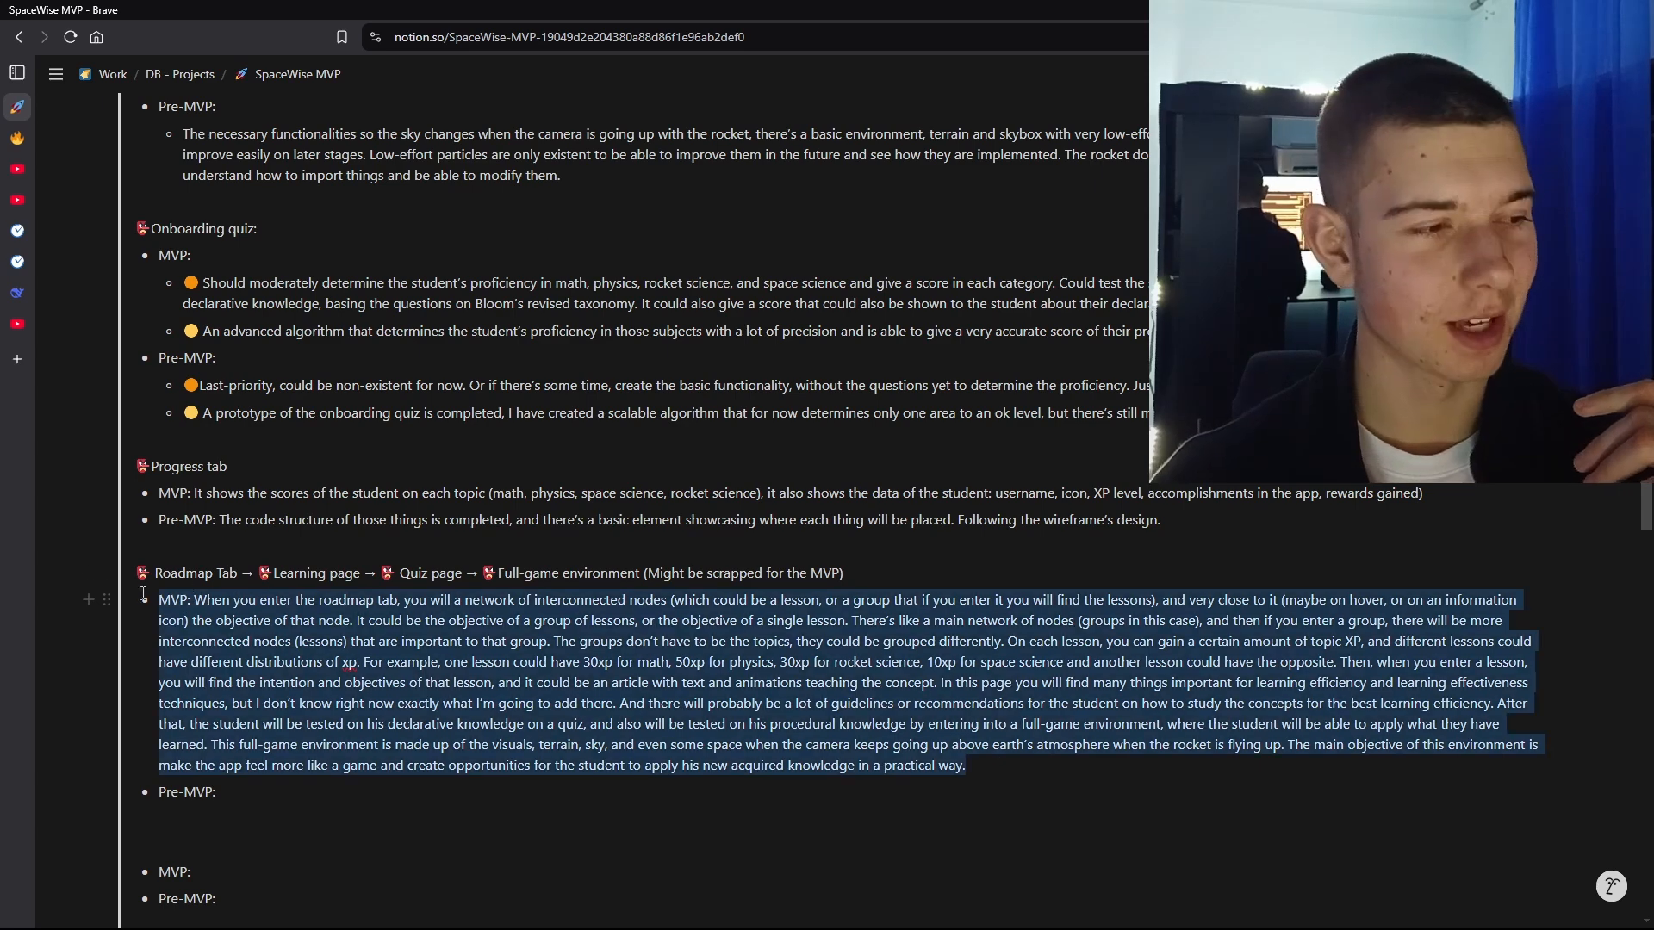
{"action": "left_click", "coordinate": [936, 772]}
{"action": "mouse_move", "coordinate": [155, 573]}
{"action": "left_mouse_down"}
{"action": "mouse_move", "coordinate": [404, 600]}
{"action": "mouse_move", "coordinate": [801, 576]}
{"action": "mouse_move", "coordinate": [155, 573]}
{"action": "left_mouse_up"}
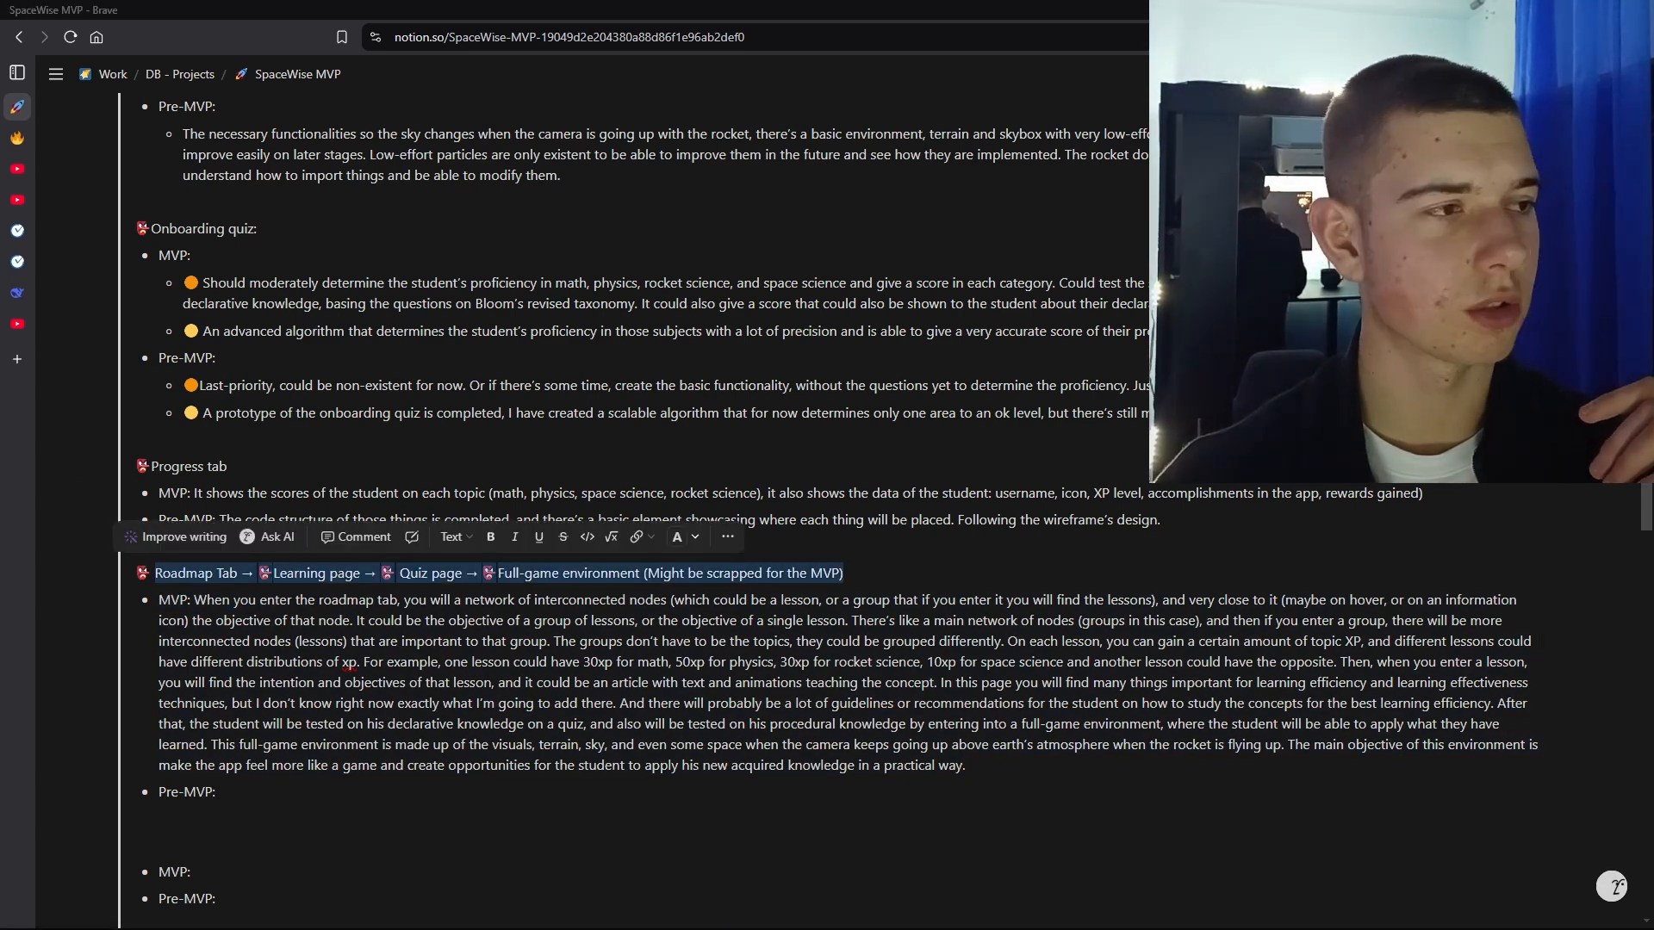
Step: Switch to the Concepts drawing and examine the Main Menu wireframe with its Roadmap, Sandbox, Settings, Progress and Onboarding quiz buttons
{"action": "key", "text": "alt+Tab"}
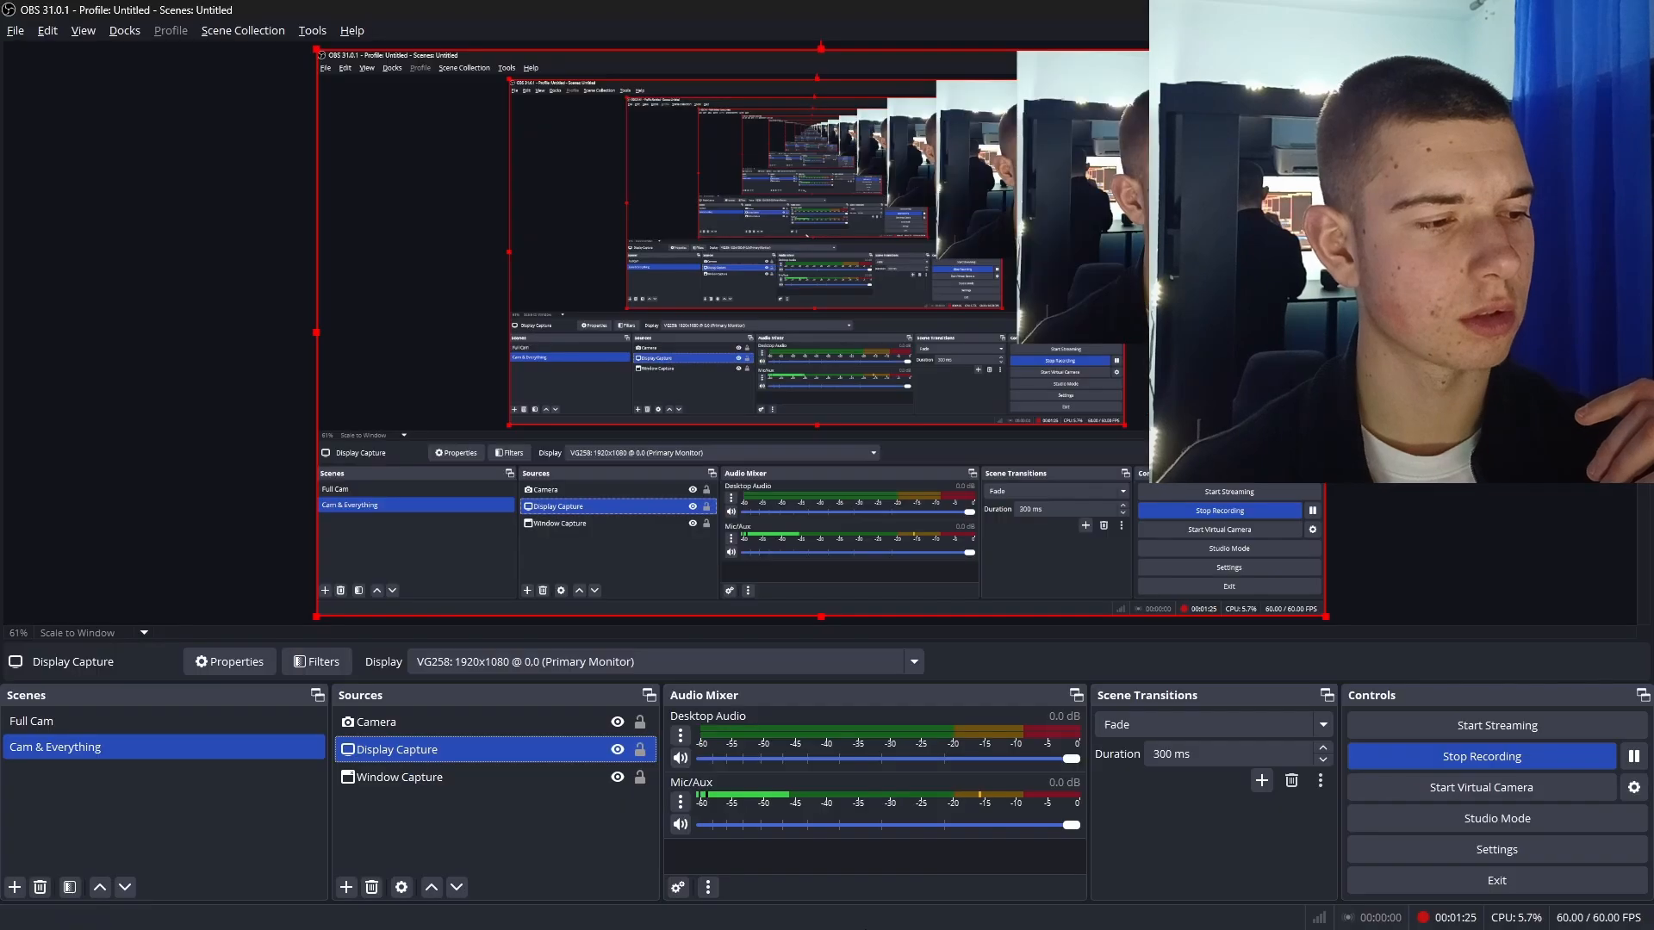
{"action": "left_click", "coordinate": [942, 909]}
{"action": "left_click", "coordinate": [100, 247]}
{"action": "left_click", "coordinate": [289, 378]}
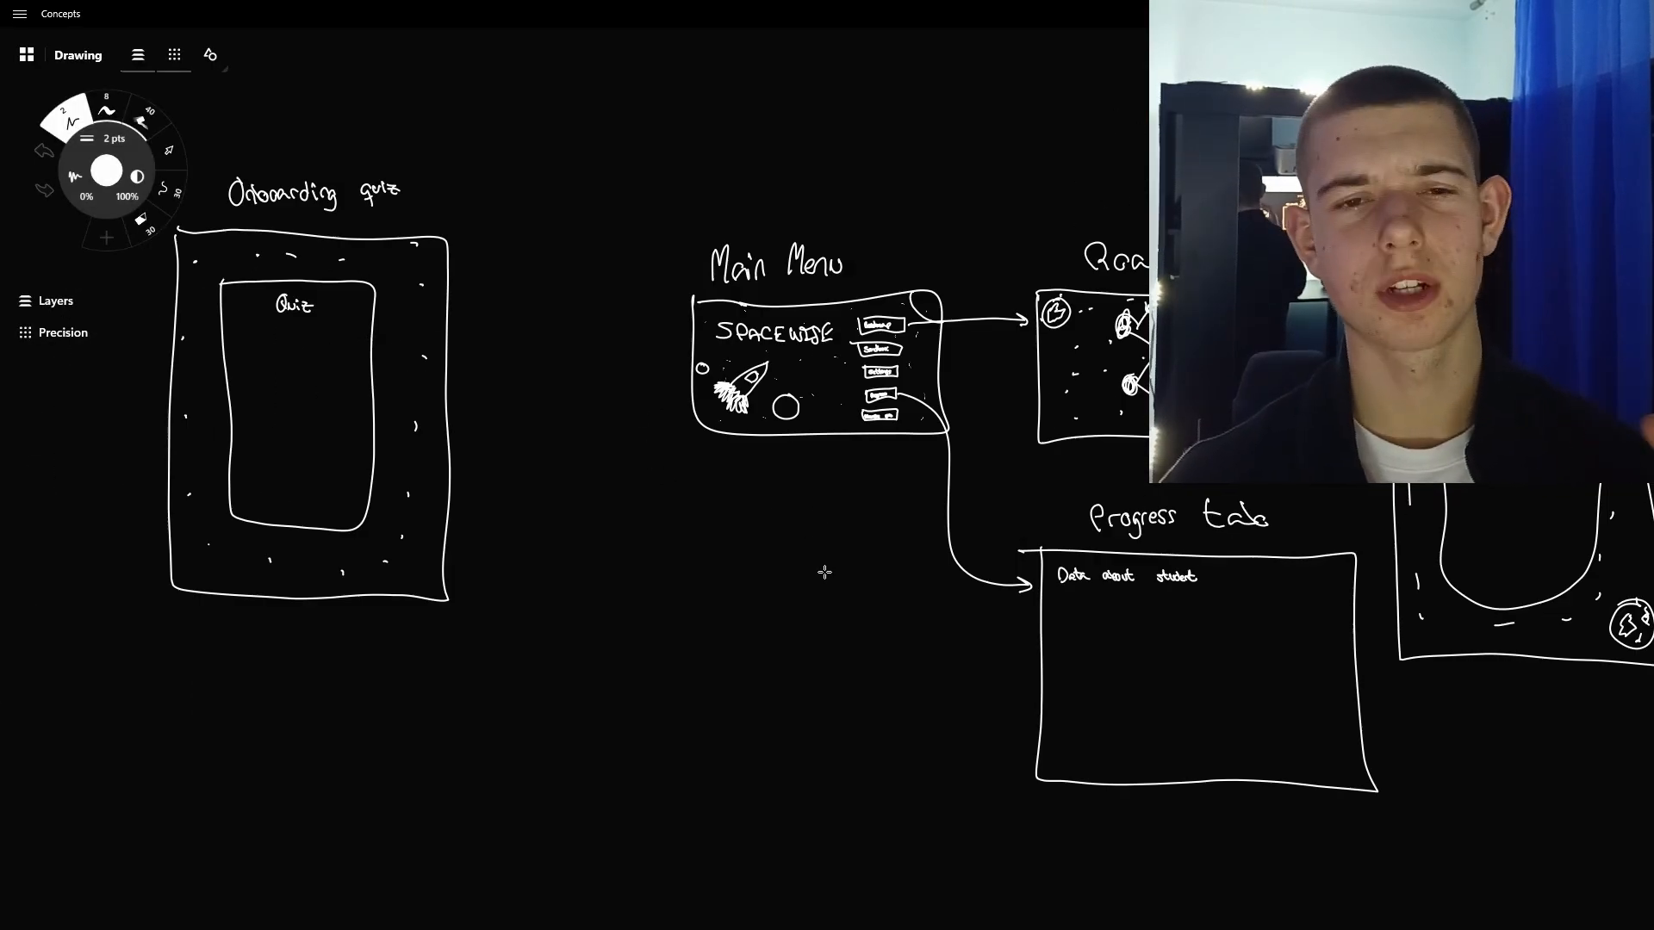
{"action": "scroll", "coordinate": [890, 598], "scroll_direction": "down", "scroll_amount": 1}
{"action": "left_click_drag", "start_coordinate": [696, 582], "coordinate": [838, 557]}
{"action": "scroll", "coordinate": [1012, 370], "scroll_direction": "up", "scroll_amount": 15}
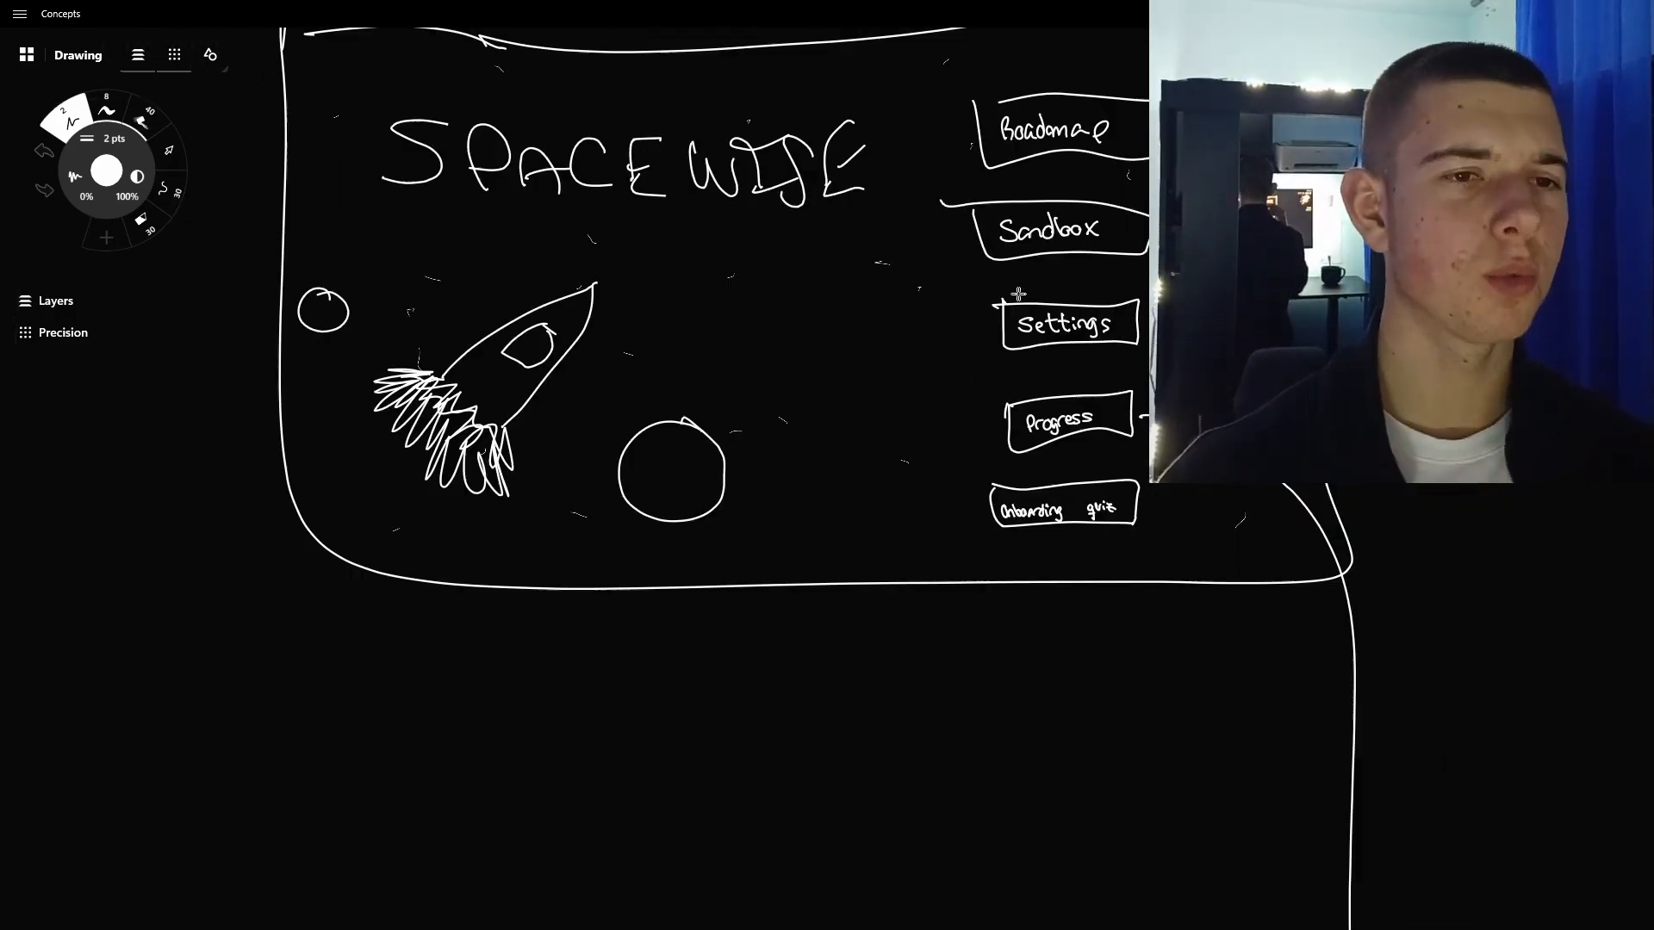
{"action": "scroll", "coordinate": [1019, 292], "scroll_direction": "down", "scroll_amount": 3}
{"action": "mouse_move", "coordinate": [1019, 292]}
{"action": "left_mouse_down"}
{"action": "mouse_move", "coordinate": [1044, 546]}
{"action": "mouse_move", "coordinate": [986, 460]}
{"action": "left_mouse_up"}
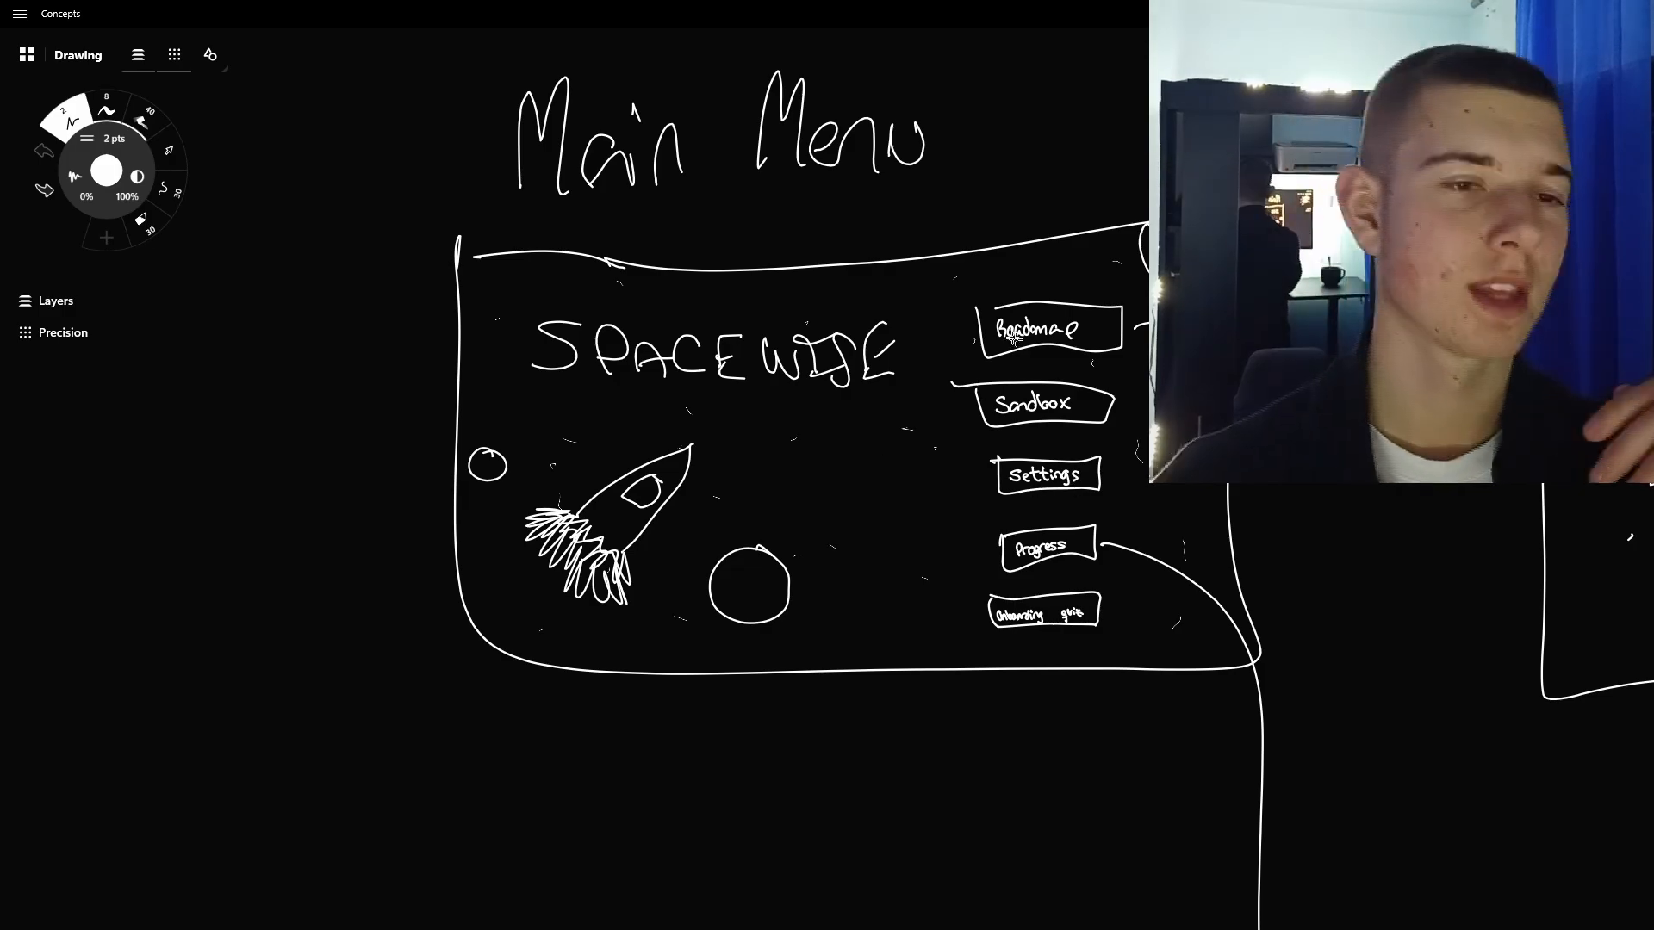
{"action": "scroll", "coordinate": [900, 490], "scroll_direction": "down", "scroll_amount": 5}
{"action": "left_click_drag", "start_coordinate": [900, 490], "coordinate": [1092, 435]}
{"action": "scroll", "coordinate": [1092, 435], "scroll_direction": "up", "scroll_amount": 3}
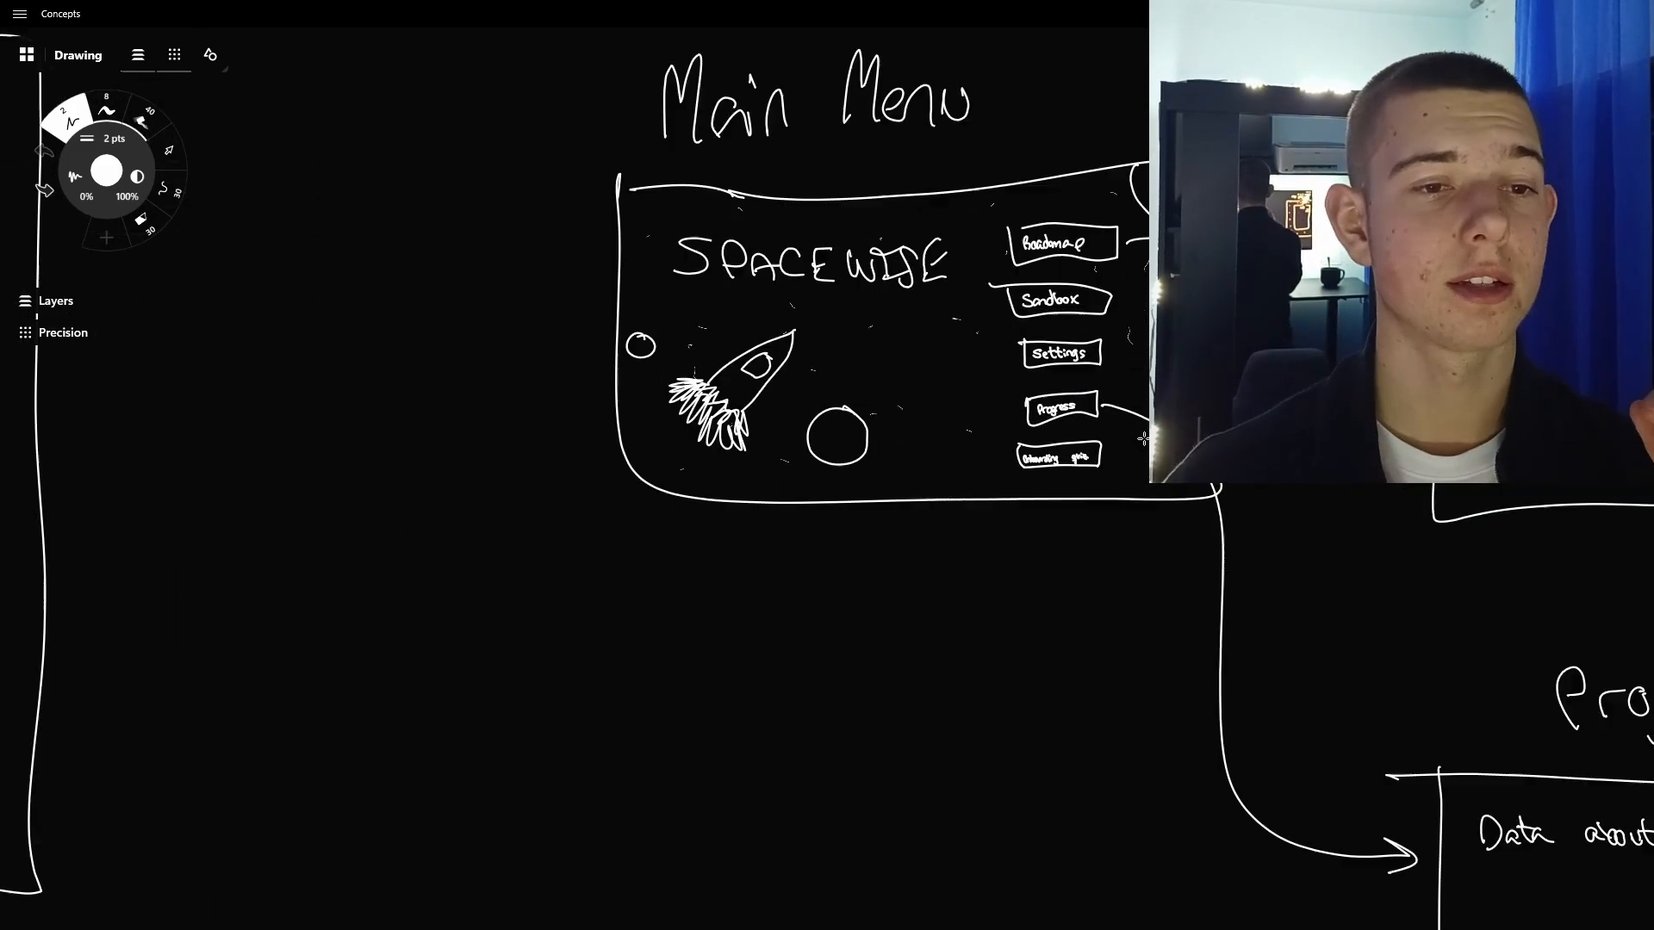
Step: Examine the Onboarding quiz wireframe up close
{"action": "left_click_drag", "start_coordinate": [1550, 388], "coordinate": [862, 366]}
{"action": "scroll", "coordinate": [1017, 366], "scroll_direction": "up", "scroll_amount": 4}
{"action": "scroll", "coordinate": [1017, 366], "scroll_direction": "down", "scroll_amount": 6}
{"action": "mouse_move", "coordinate": [327, 361]}
{"action": "left_mouse_down"}
{"action": "mouse_move", "coordinate": [1085, 462]}
{"action": "mouse_move", "coordinate": [1010, 428]}
{"action": "left_mouse_up"}
{"action": "scroll", "coordinate": [1085, 461], "scroll_direction": "up", "scroll_amount": 1}
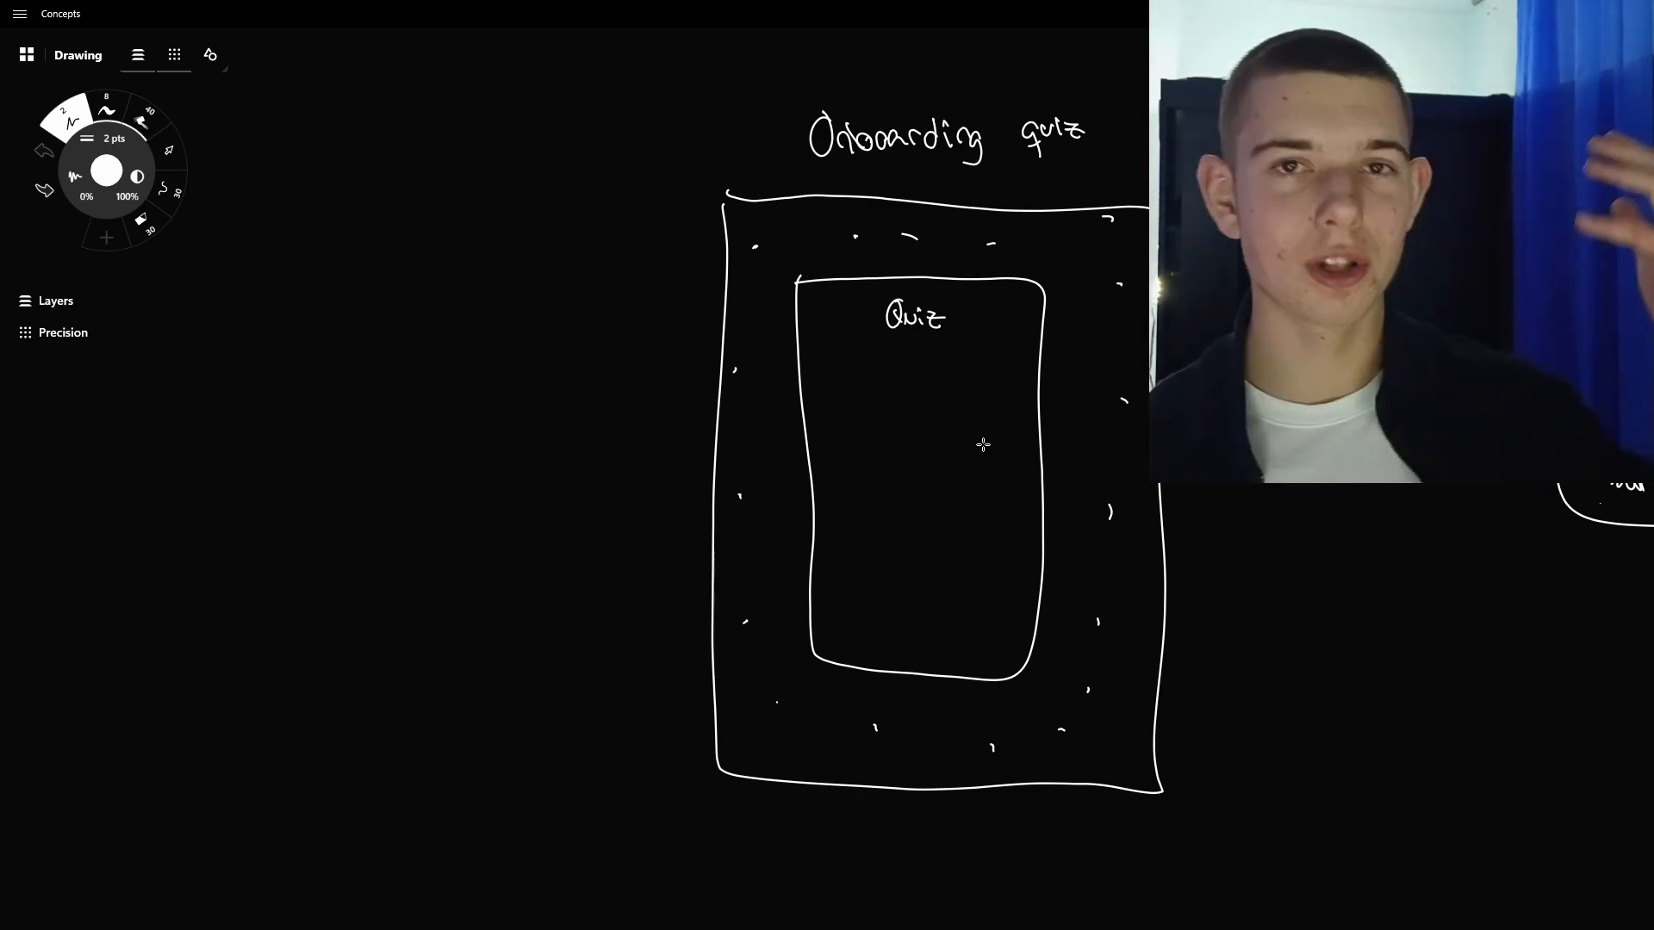
Step: Follow the arrow from the Main Menu wireframe and examine the Roadmap wireframe's network of lesson nodes
{"action": "scroll", "coordinate": [1055, 467], "scroll_direction": "down", "scroll_amount": 3}
{"action": "scroll", "coordinate": [1108, 498], "scroll_direction": "right", "scroll_amount": 10}
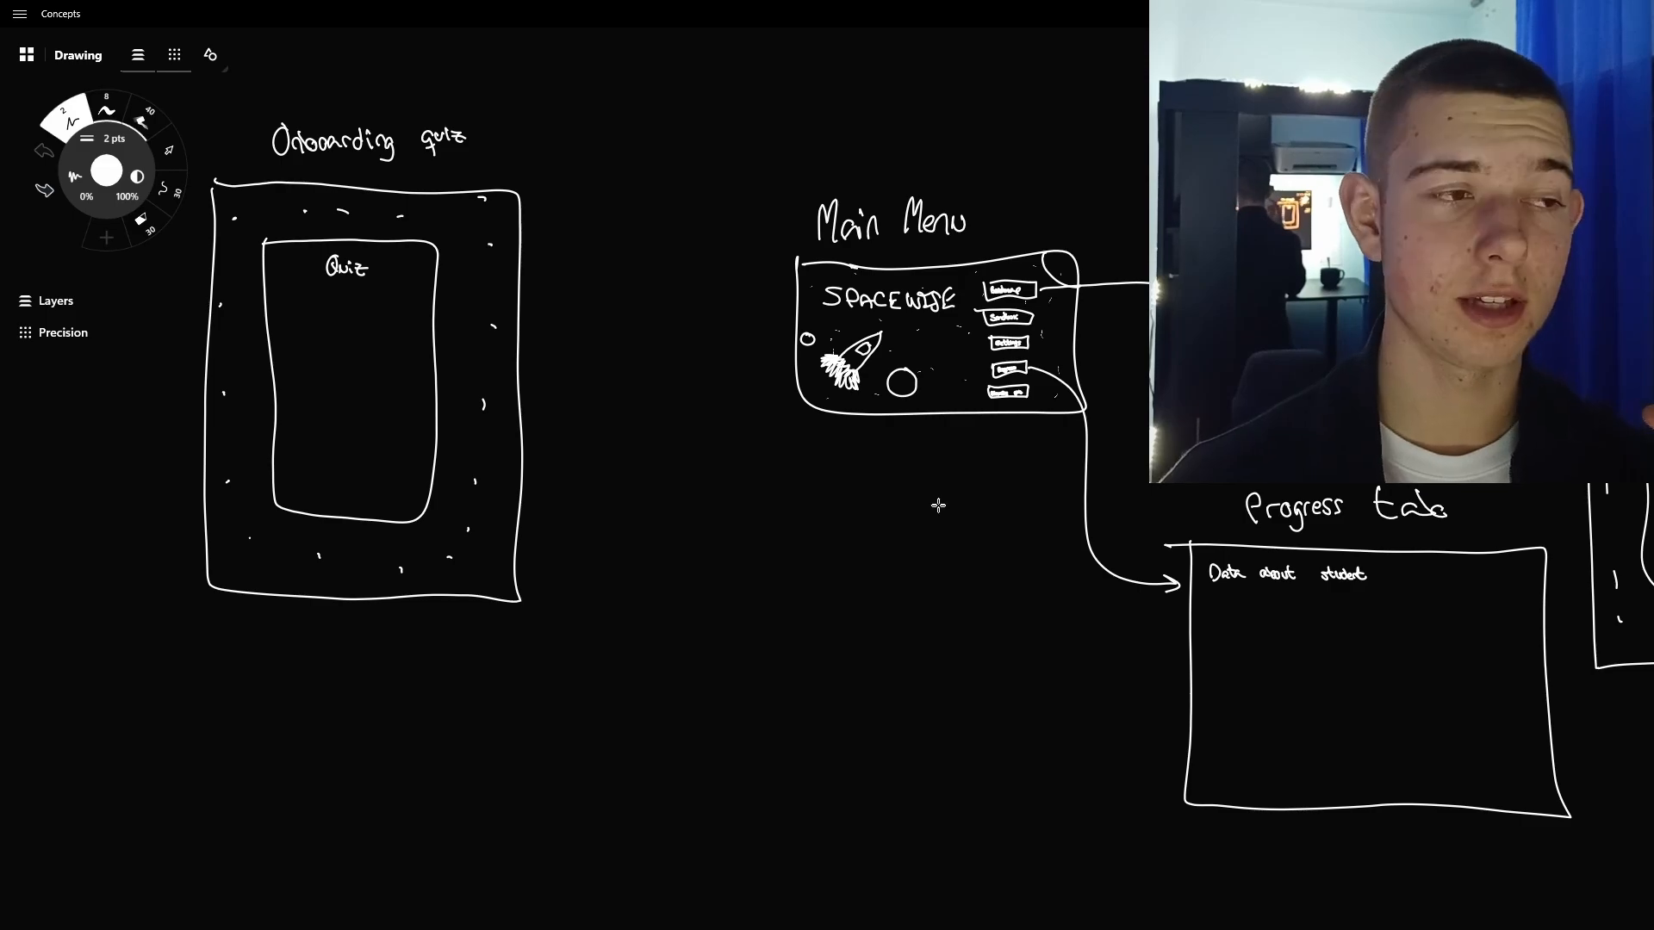
{"action": "scroll", "coordinate": [1030, 436], "scroll_direction": "down", "scroll_amount": 5}
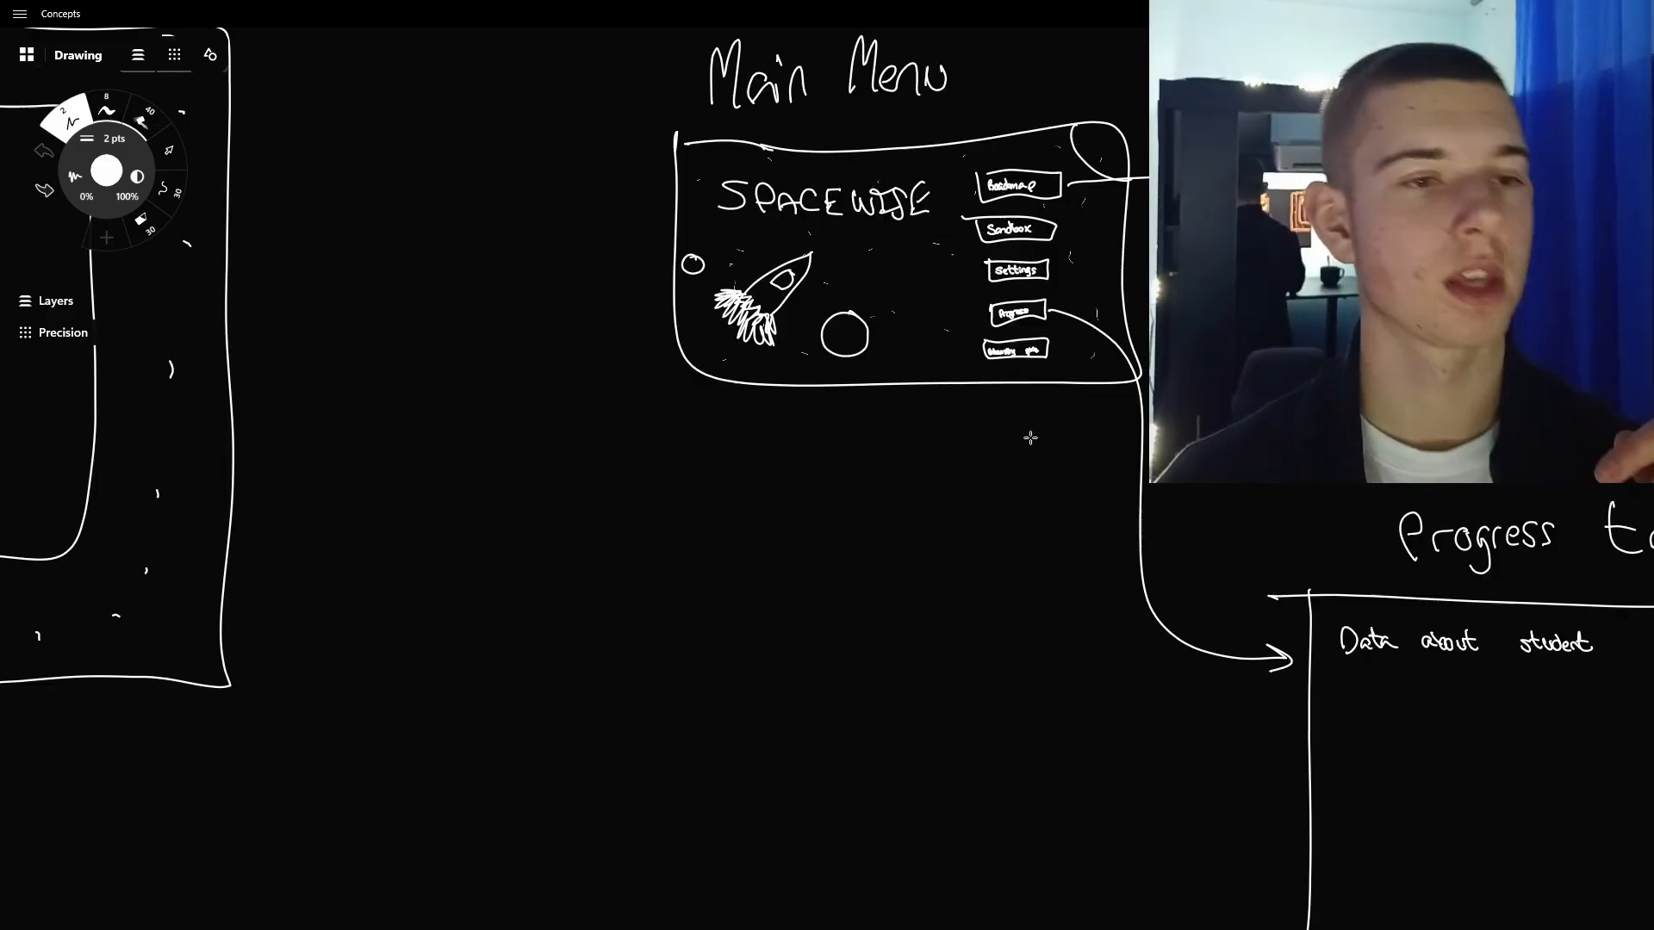
{"action": "scroll", "coordinate": [1044, 454], "scroll_direction": "right", "scroll_amount": 10}
{"action": "scroll", "coordinate": [1044, 455], "scroll_direction": "up", "scroll_amount": 6}
{"action": "scroll", "coordinate": [883, 443], "scroll_direction": "down", "scroll_amount": 3}
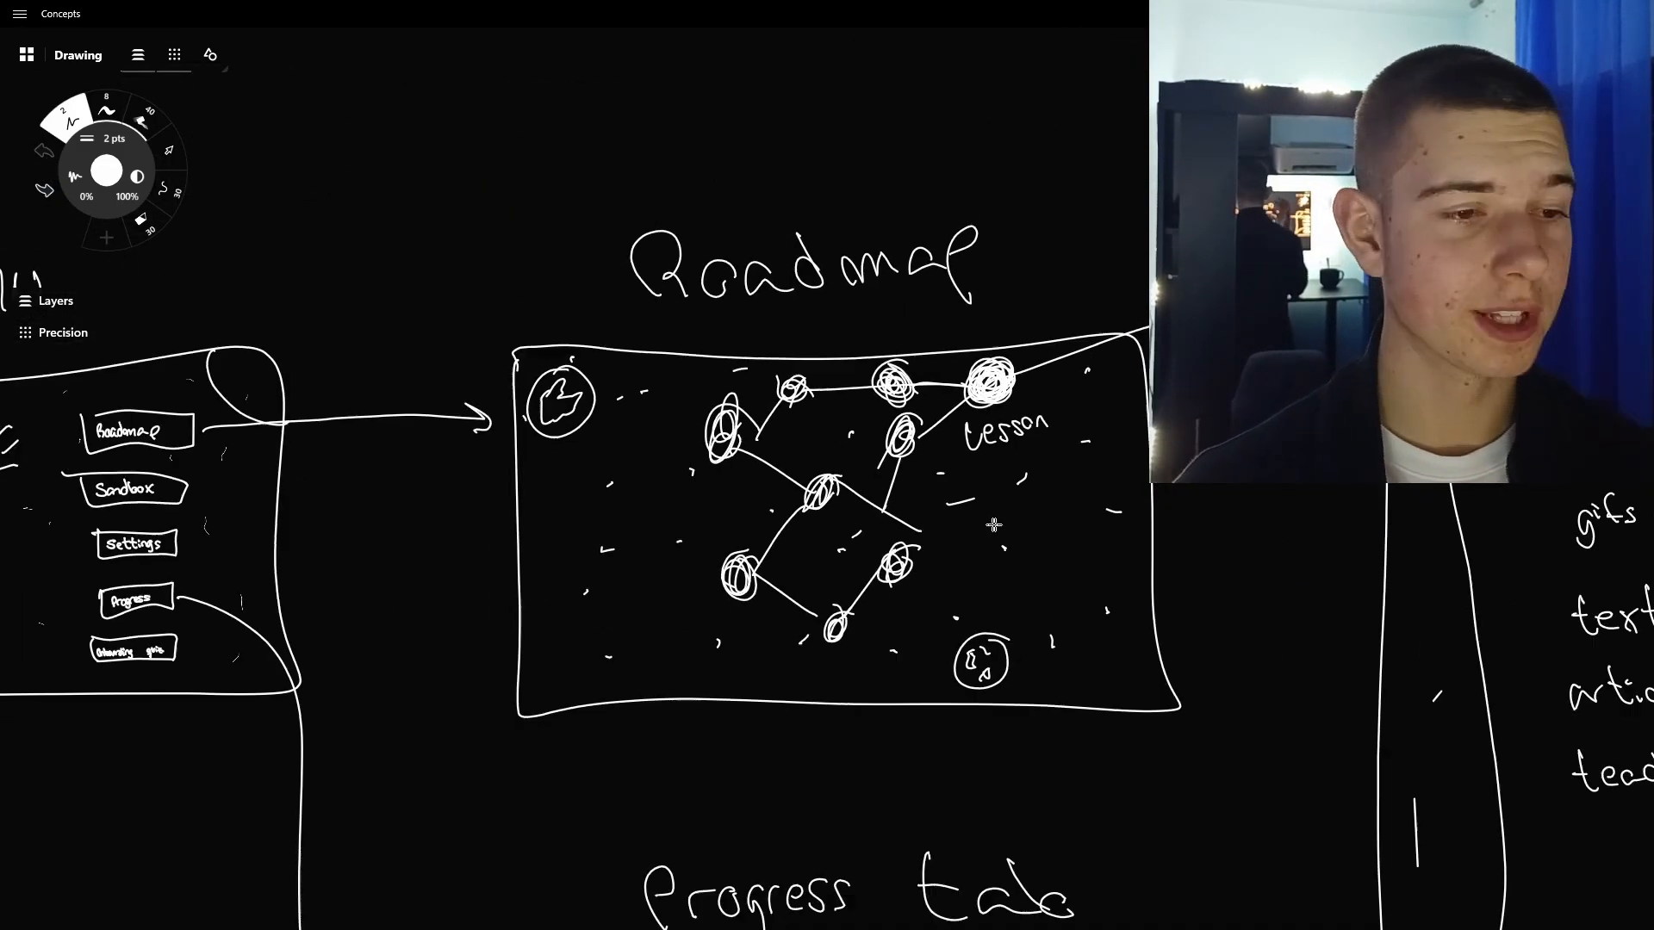
Step: Examine the Learning page wireframe and the quiz page it leads to
{"action": "scroll", "coordinate": [810, 385], "scroll_direction": "right", "scroll_amount": 10}
{"action": "scroll", "coordinate": [810, 385], "scroll_direction": "down", "scroll_amount": 5}
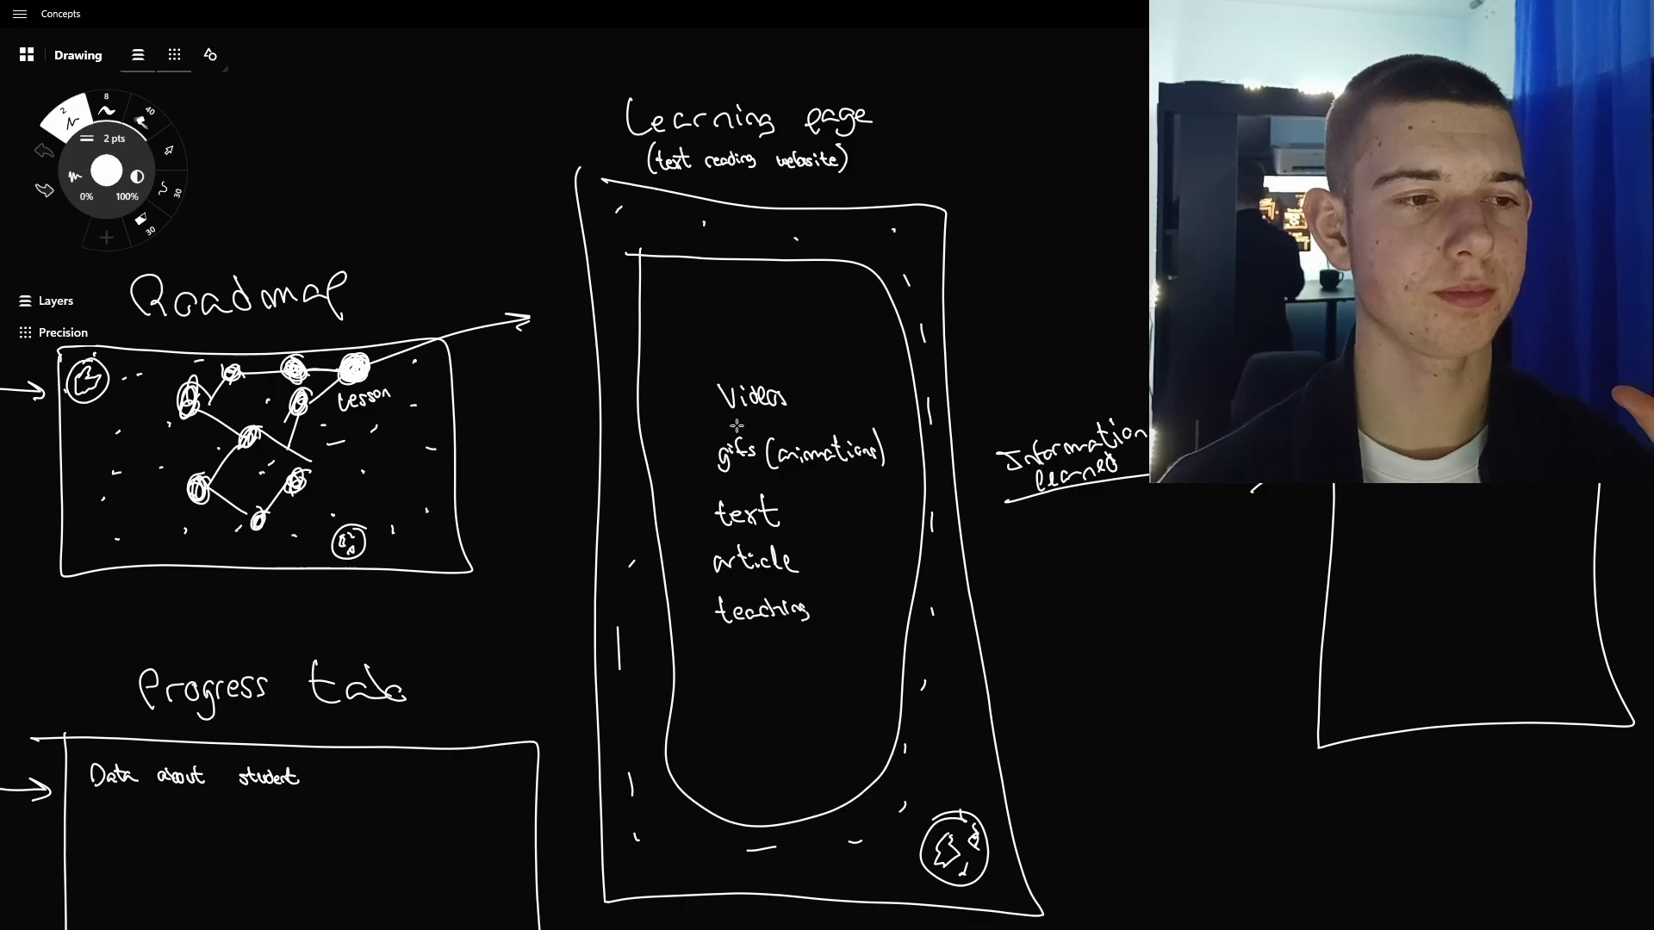
{"action": "scroll", "coordinate": [760, 534], "scroll_direction": "down", "scroll_amount": 4}
{"action": "scroll", "coordinate": [795, 520], "scroll_direction": "up", "scroll_amount": 5}
{"action": "left_click_drag", "start_coordinate": [1059, 510], "coordinate": [556, 463]}
{"action": "scroll", "coordinate": [861, 404], "scroll_direction": "up", "scroll_amount": 3}
{"action": "left_click_drag", "start_coordinate": [962, 403], "coordinate": [837, 449]}
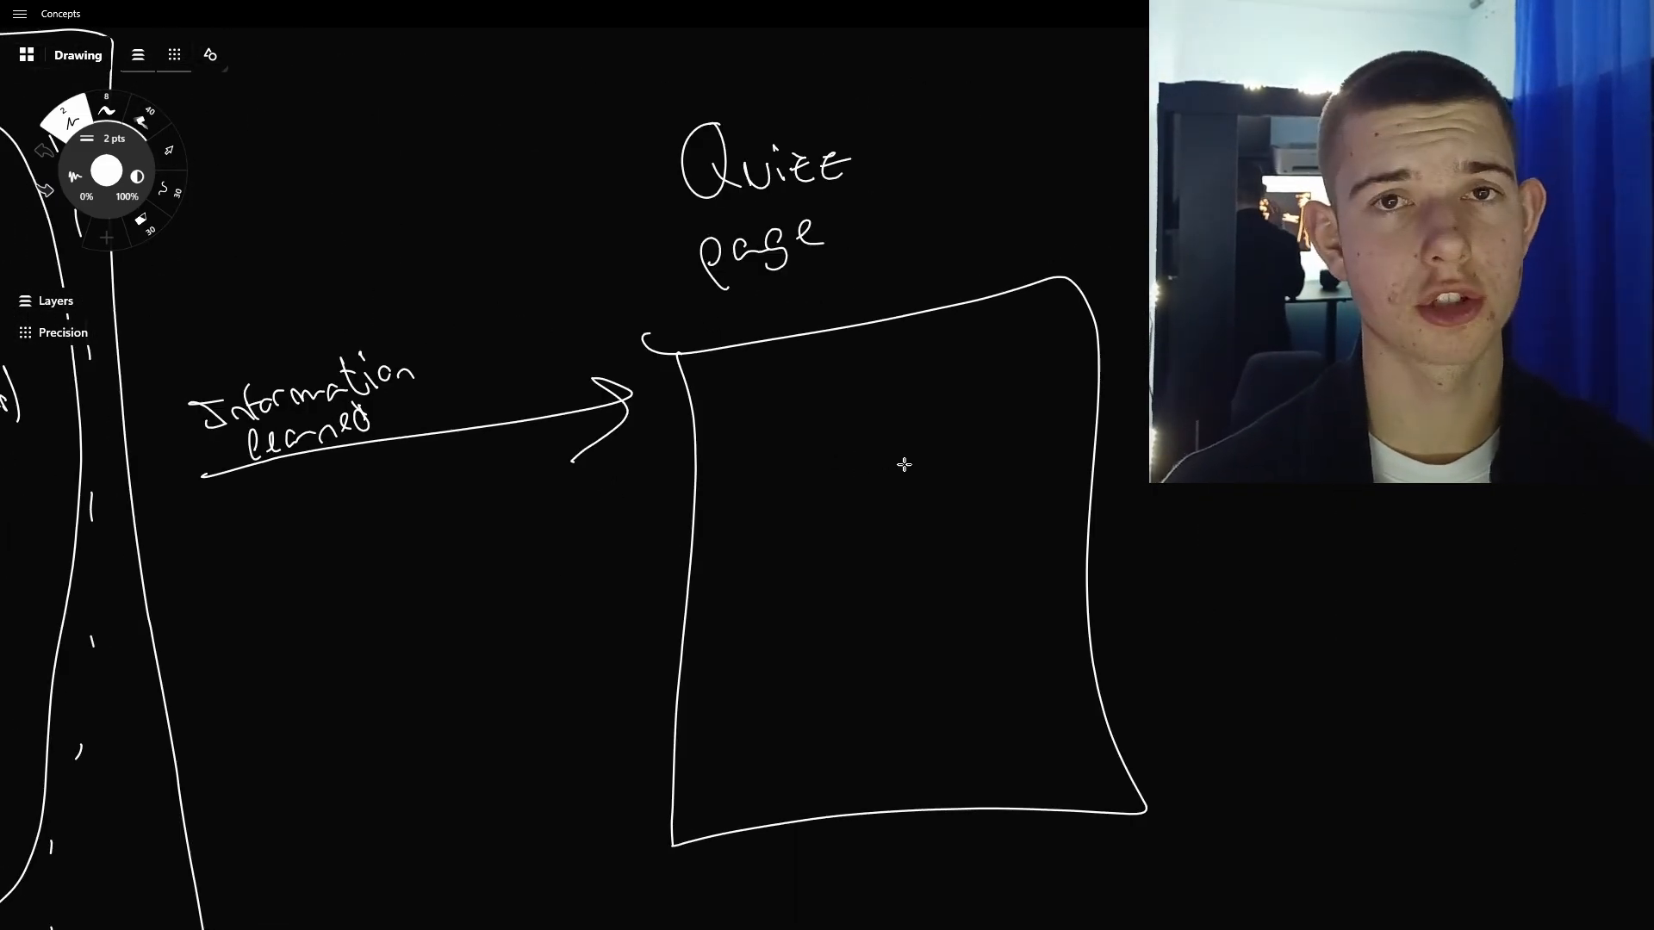
Step: Examine the Full-game environment sketch beside the "If there's time" note, undoing any stray stroke
{"action": "scroll", "coordinate": [904, 465], "scroll_direction": "down", "scroll_amount": 6}
{"action": "left_click_drag", "start_coordinate": [1413, 428], "coordinate": [728, 375]}
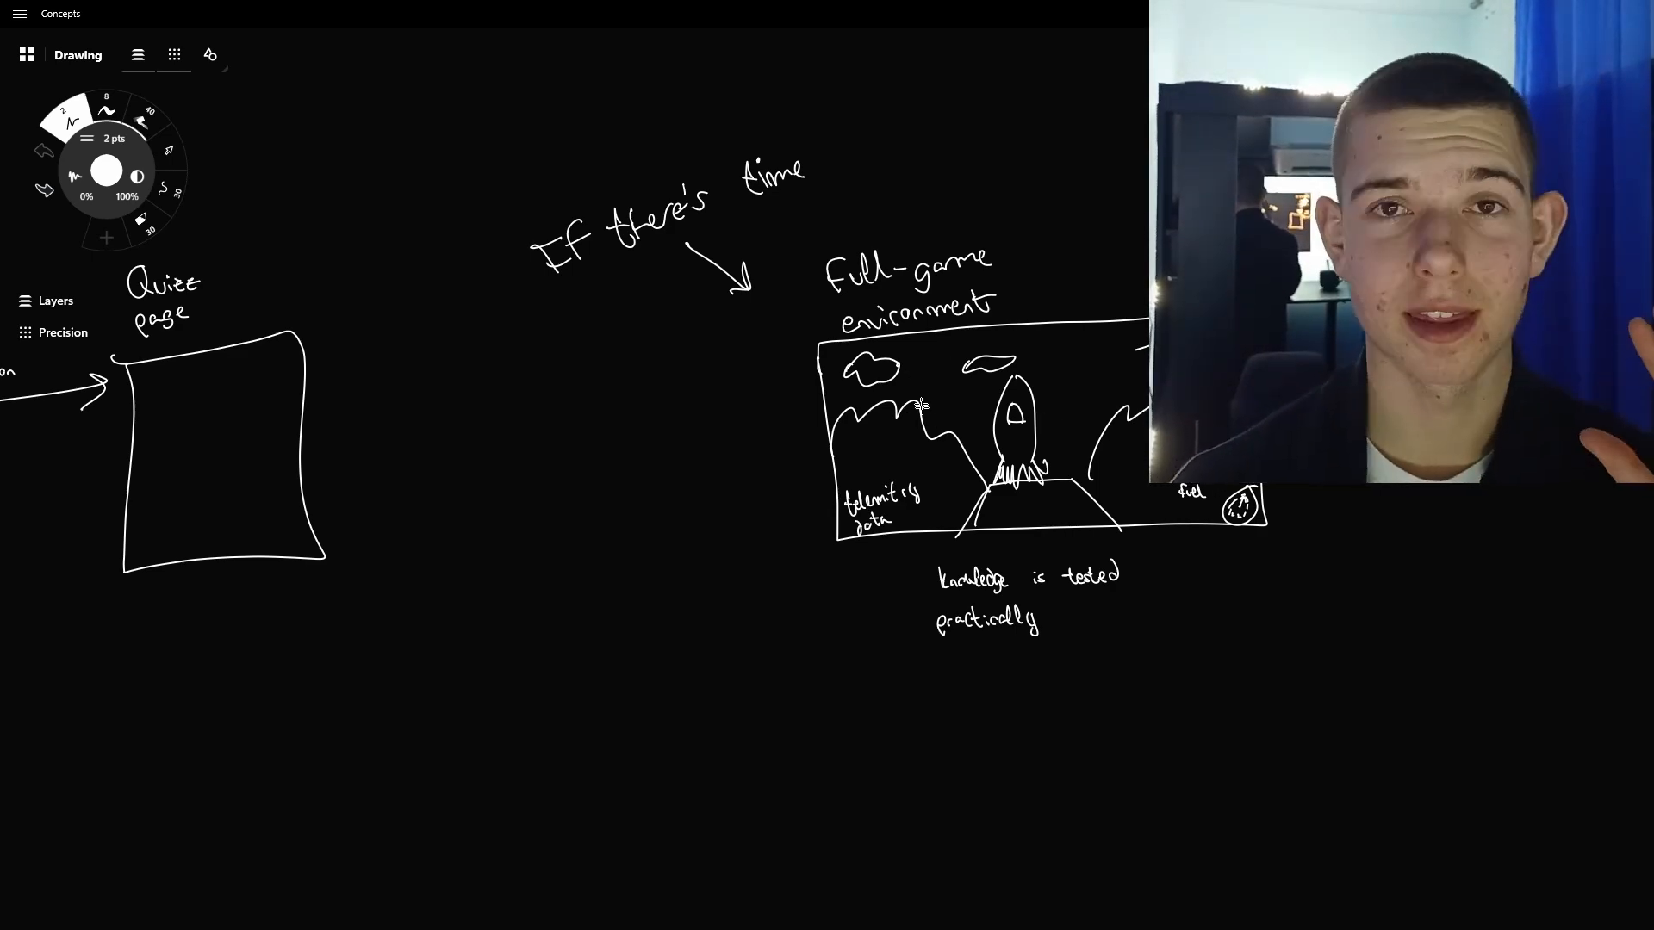
{"action": "left_click_drag", "start_coordinate": [503, 183], "coordinate": [484, 198]}
{"action": "key", "text": "ctrl+z"}
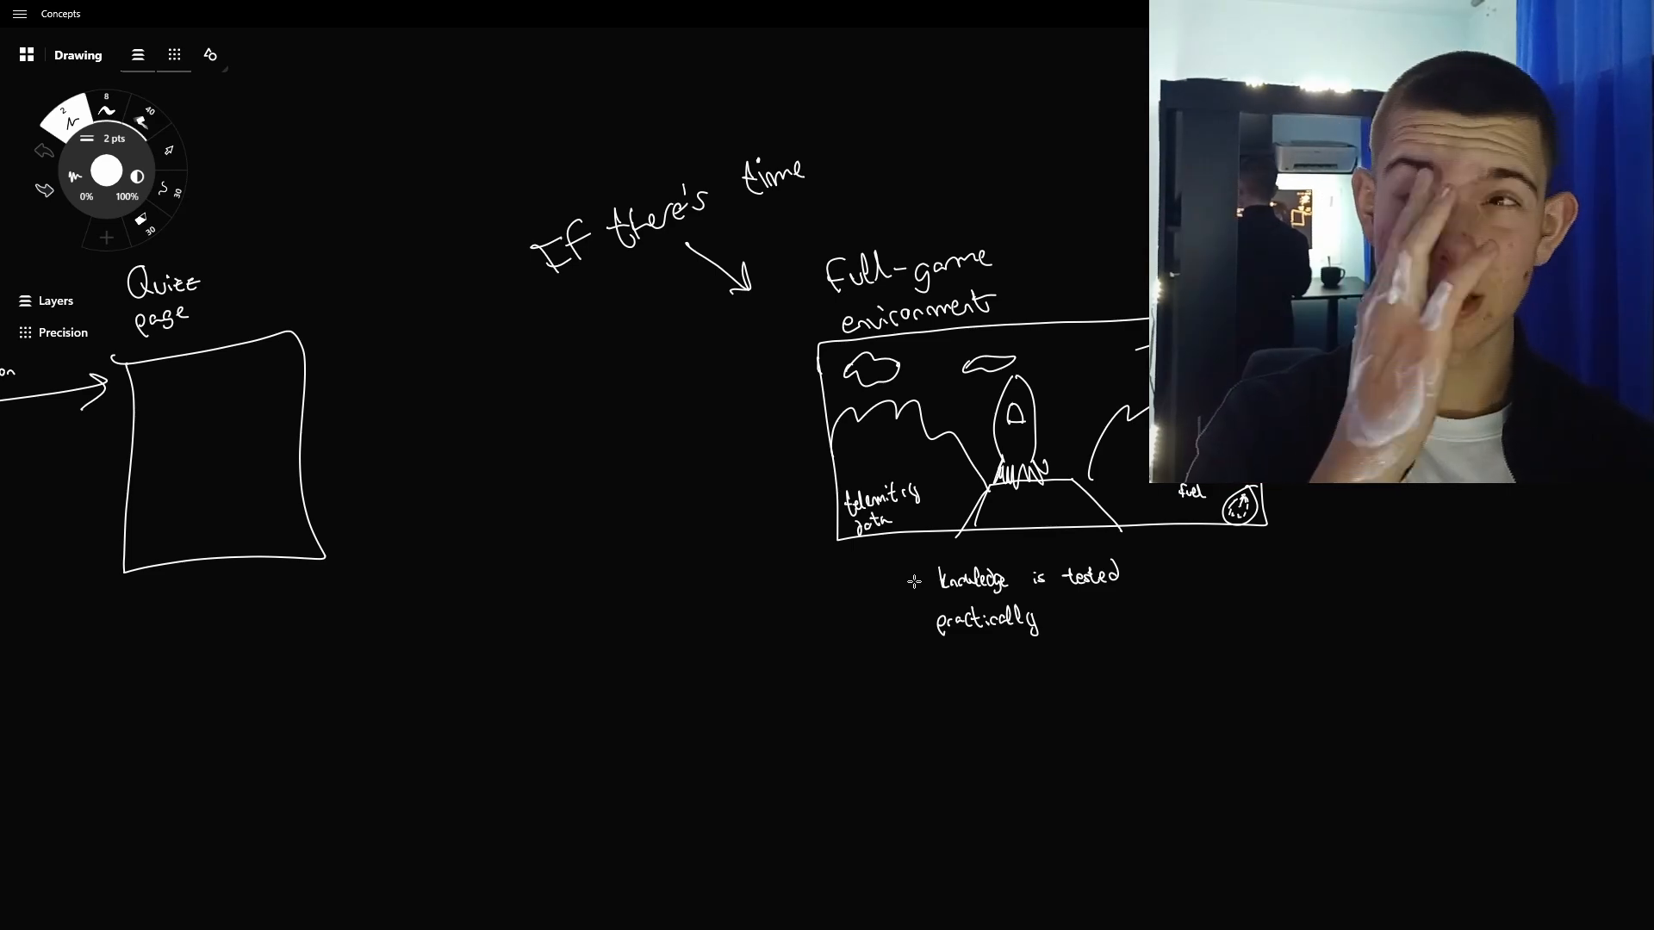
Step: Look over the whole wireframe flow from the Onboarding quiz to the Full-game environment
{"action": "scroll", "coordinate": [987, 492], "scroll_direction": "down", "scroll_amount": 5}
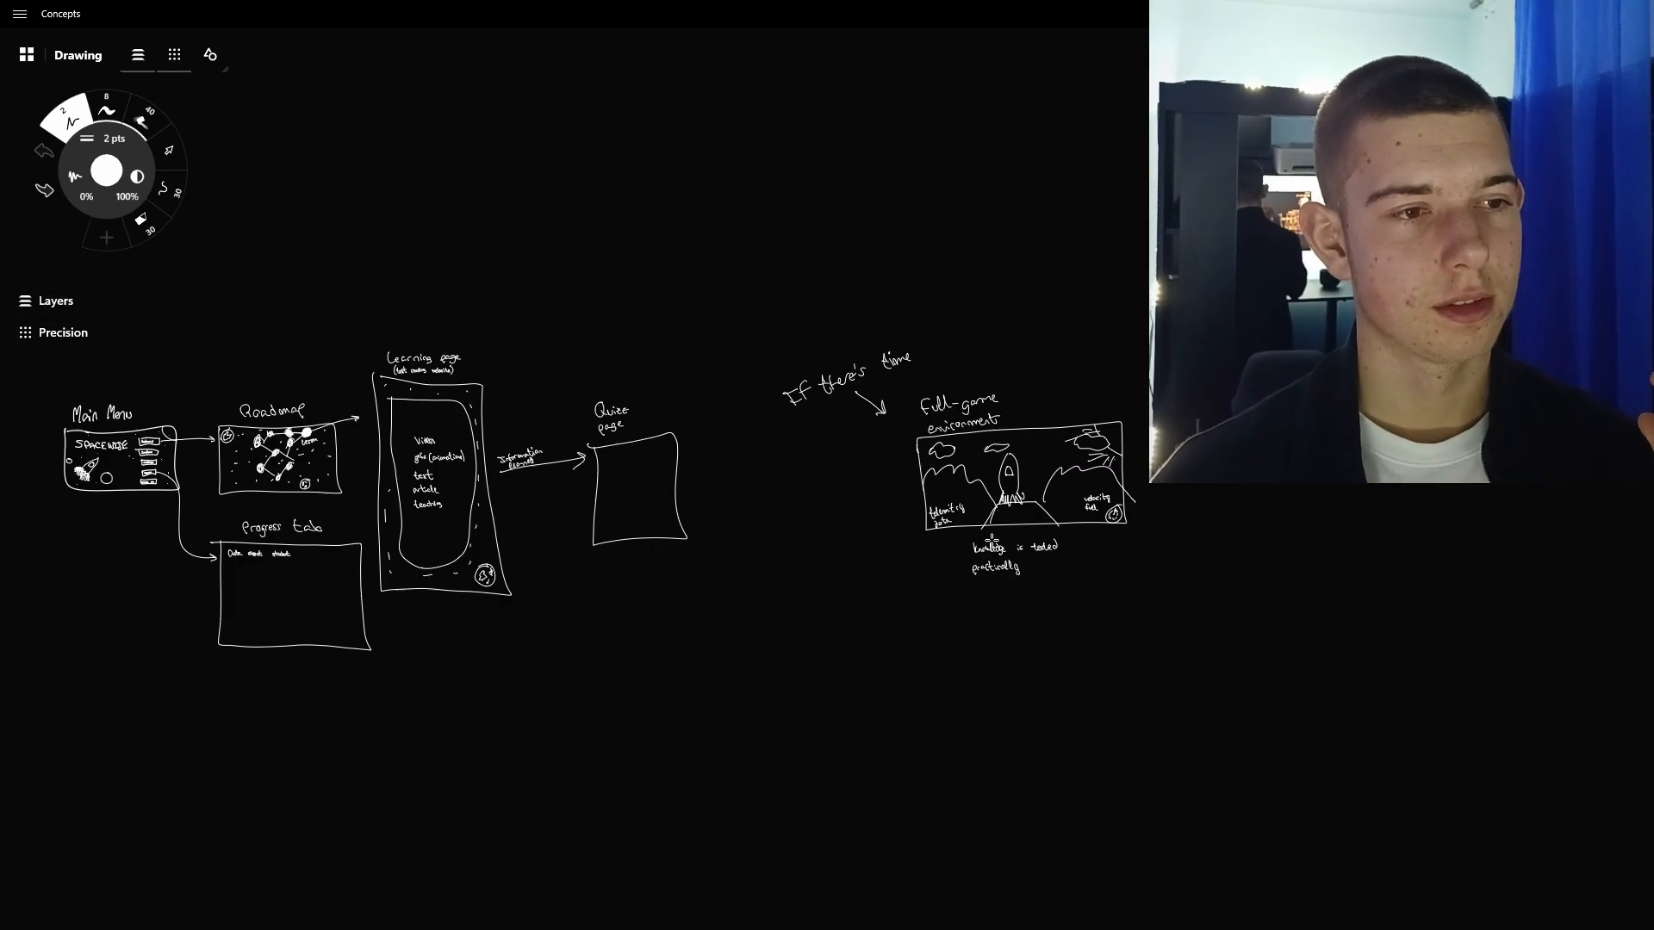
{"action": "left_click_drag", "start_coordinate": [987, 492], "coordinate": [1189, 518]}
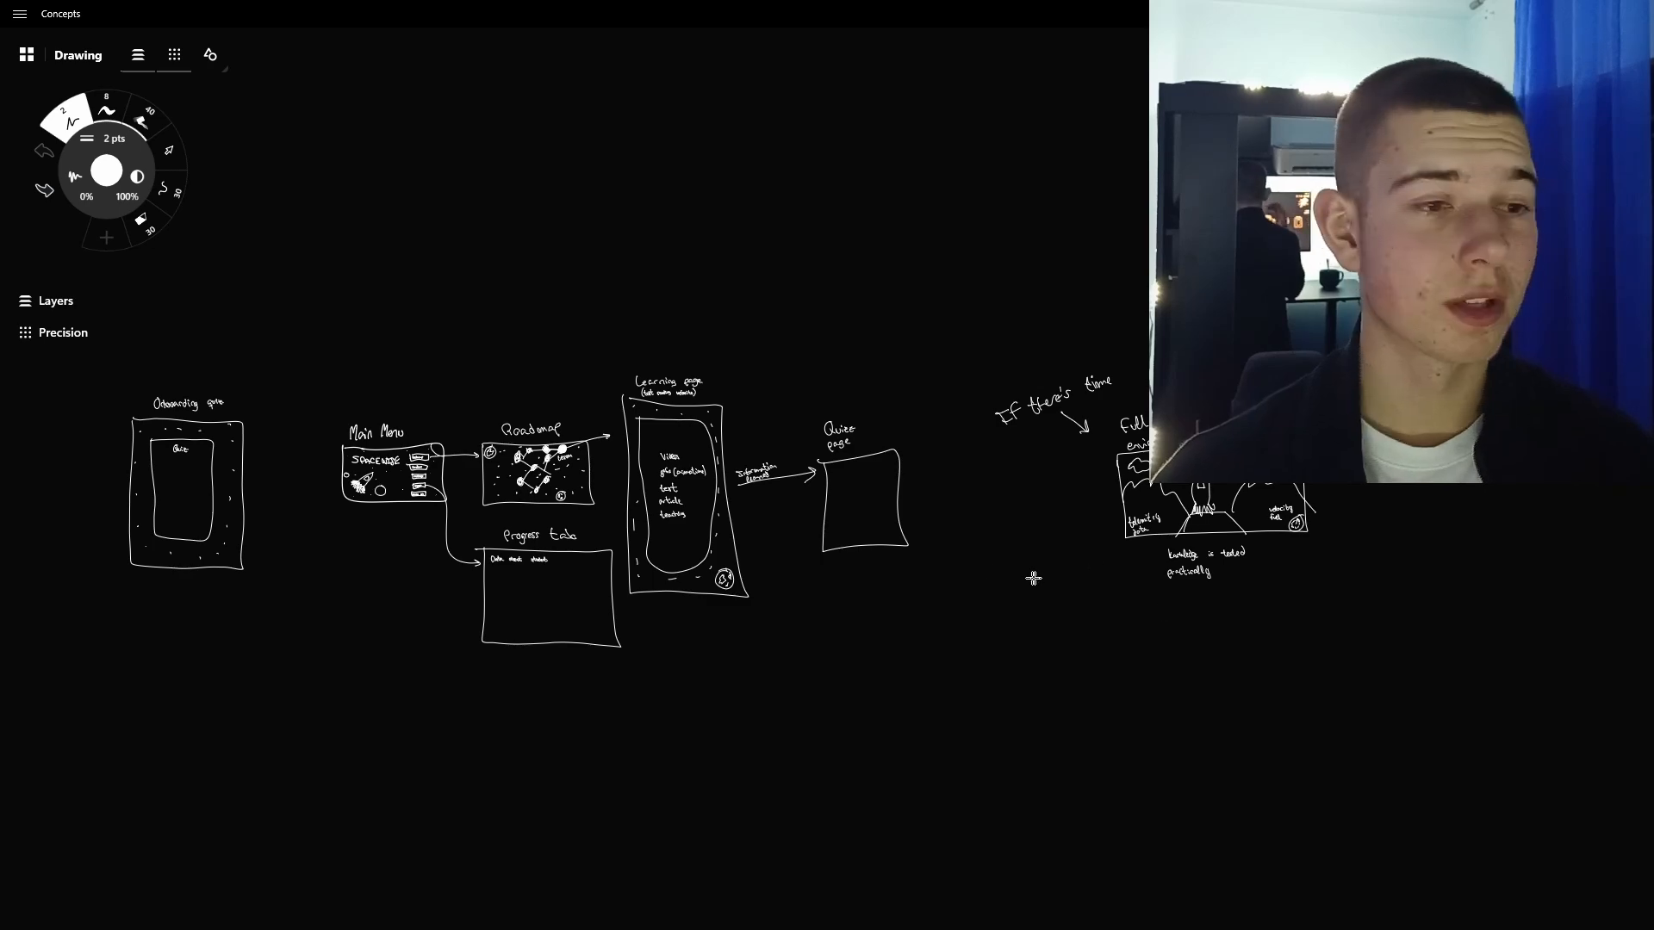
{"action": "scroll", "coordinate": [1032, 577], "scroll_direction": "left", "scroll_amount": 2}
{"action": "scroll", "coordinate": [992, 547], "scroll_direction": "up", "scroll_amount": 3}
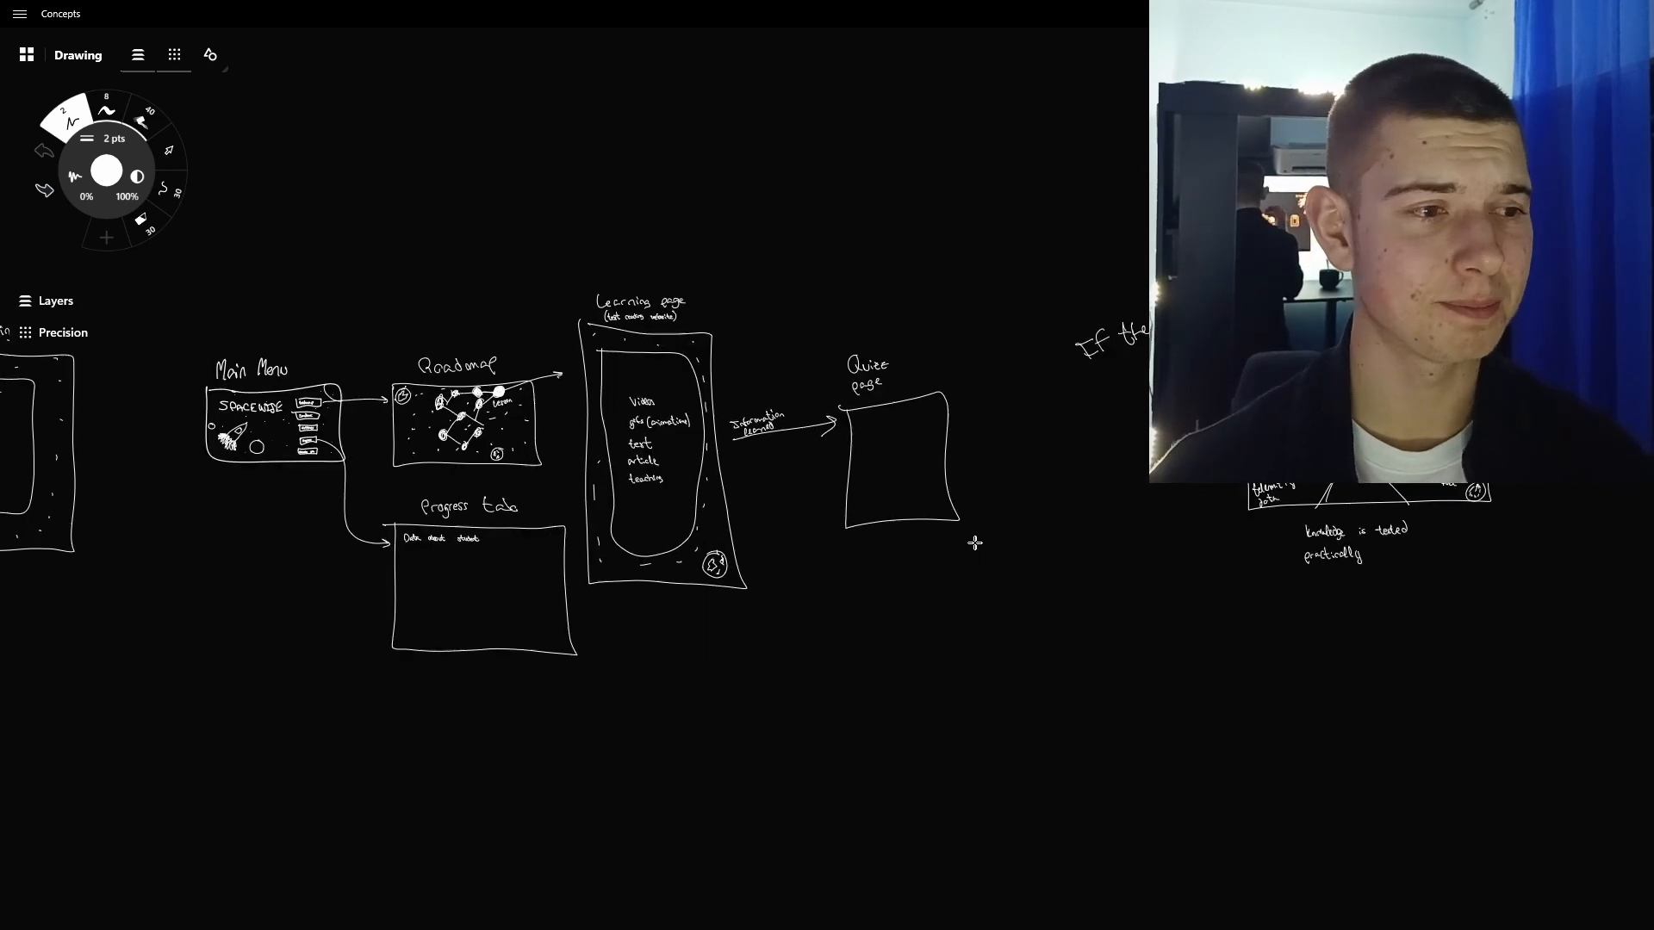
{"action": "scroll", "coordinate": [974, 542], "scroll_direction": "down", "scroll_amount": 2}
{"action": "left_click_drag", "start_coordinate": [958, 510], "coordinate": [1046, 512]}
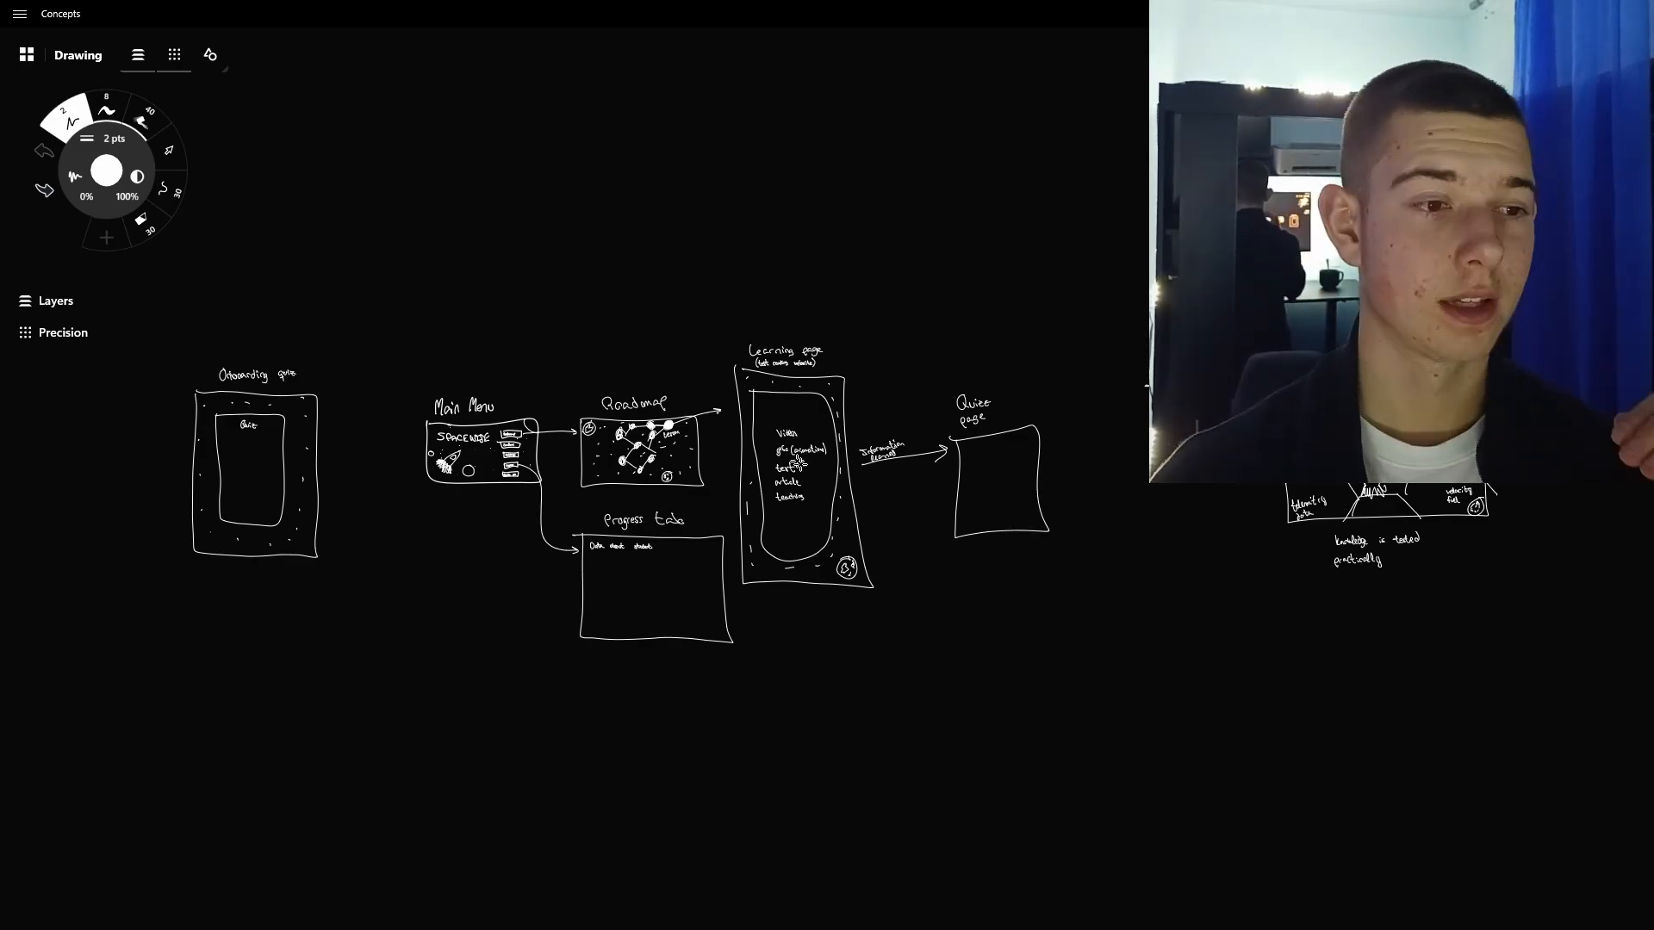
Step: Examine the Progress tab wireframe holding the data about the student
{"action": "scroll", "coordinate": [701, 498], "scroll_direction": "up", "scroll_amount": 5}
{"action": "scroll", "coordinate": [819, 542], "scroll_direction": "down", "scroll_amount": 2}
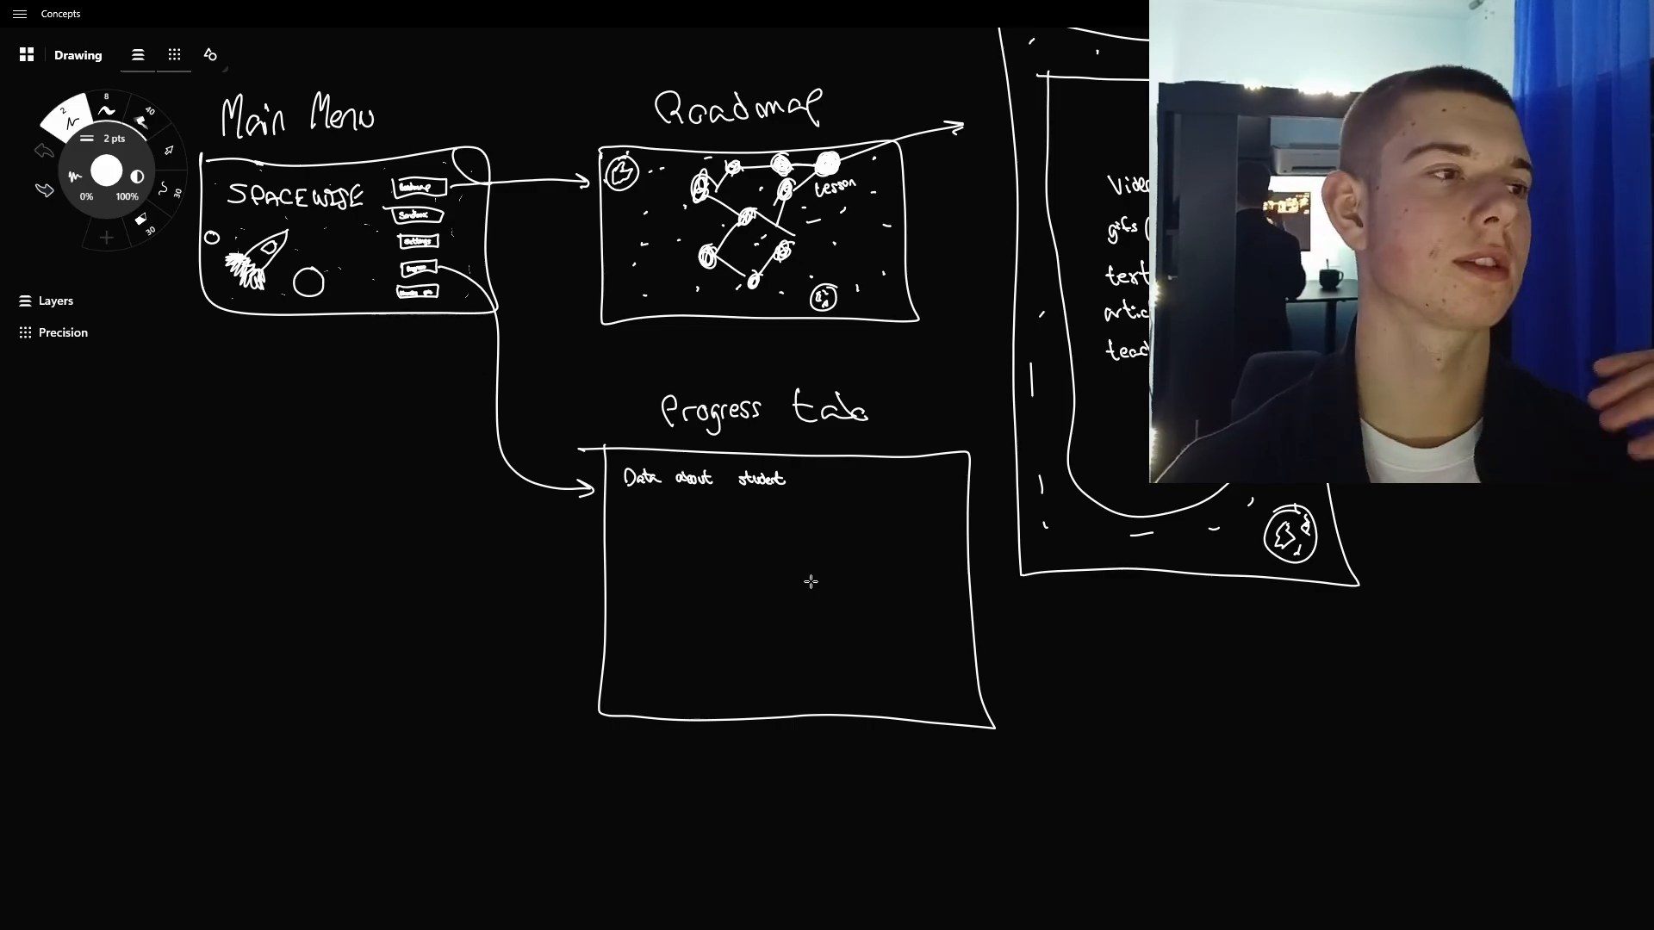
{"action": "scroll", "coordinate": [801, 568], "scroll_direction": "down", "scroll_amount": 5}
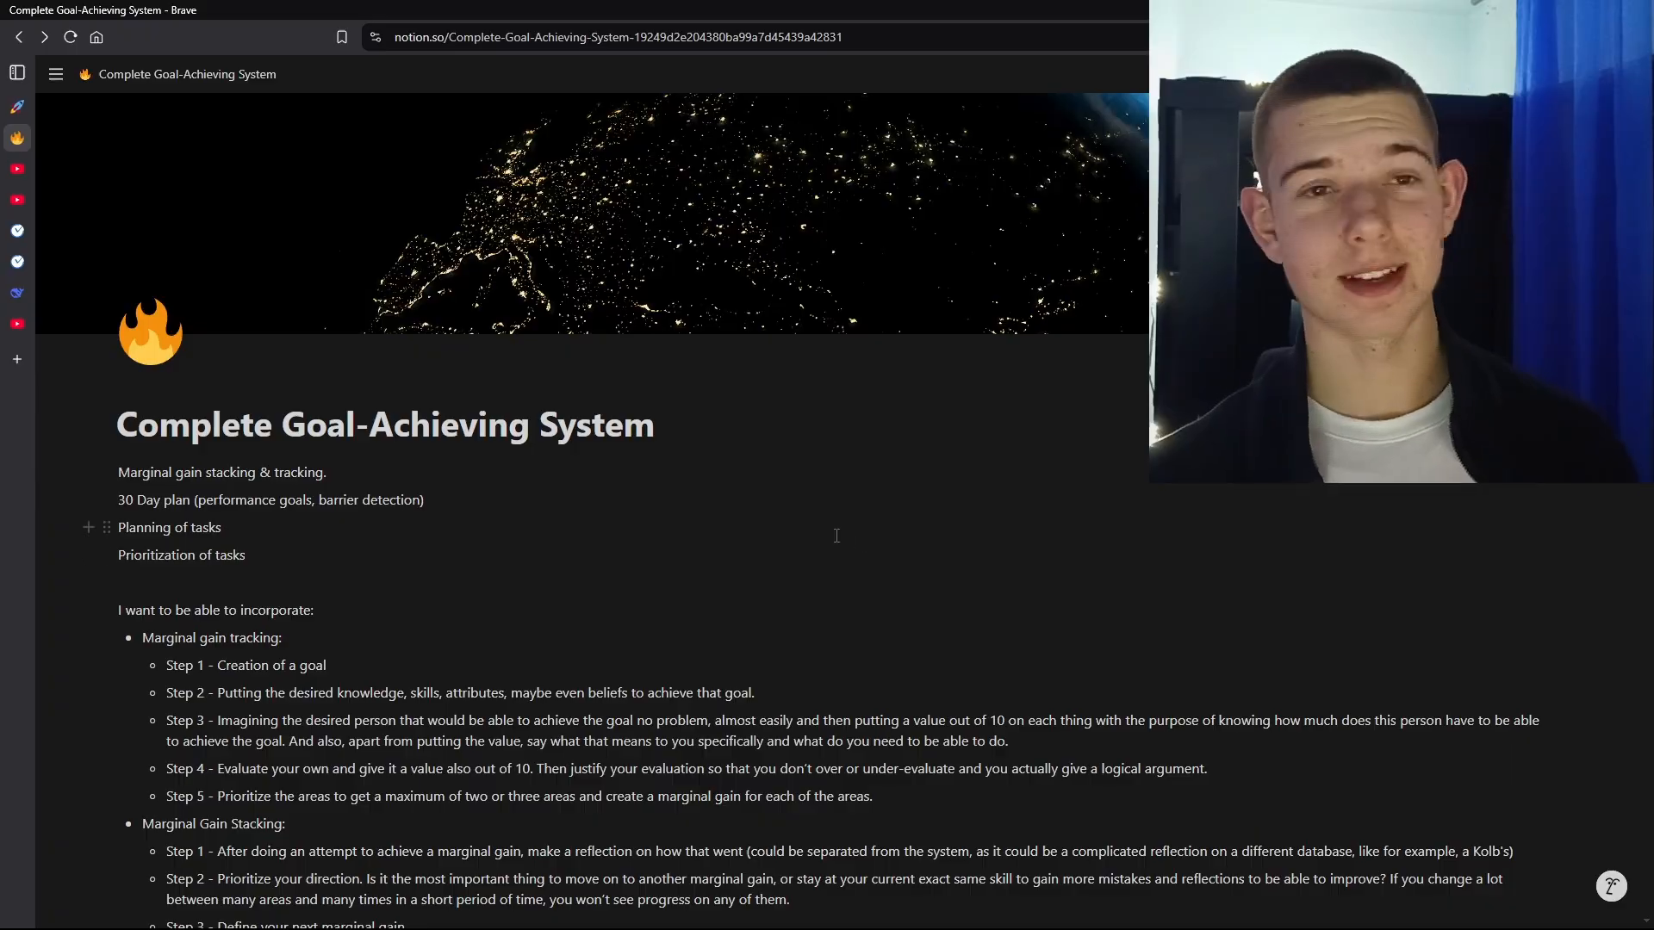
Step: Read through the Complete Goal-Achieving System notes in Notion, down to the database views below the Goals view
{"action": "scroll", "coordinate": [836, 535], "scroll_direction": "down", "scroll_amount": 10}
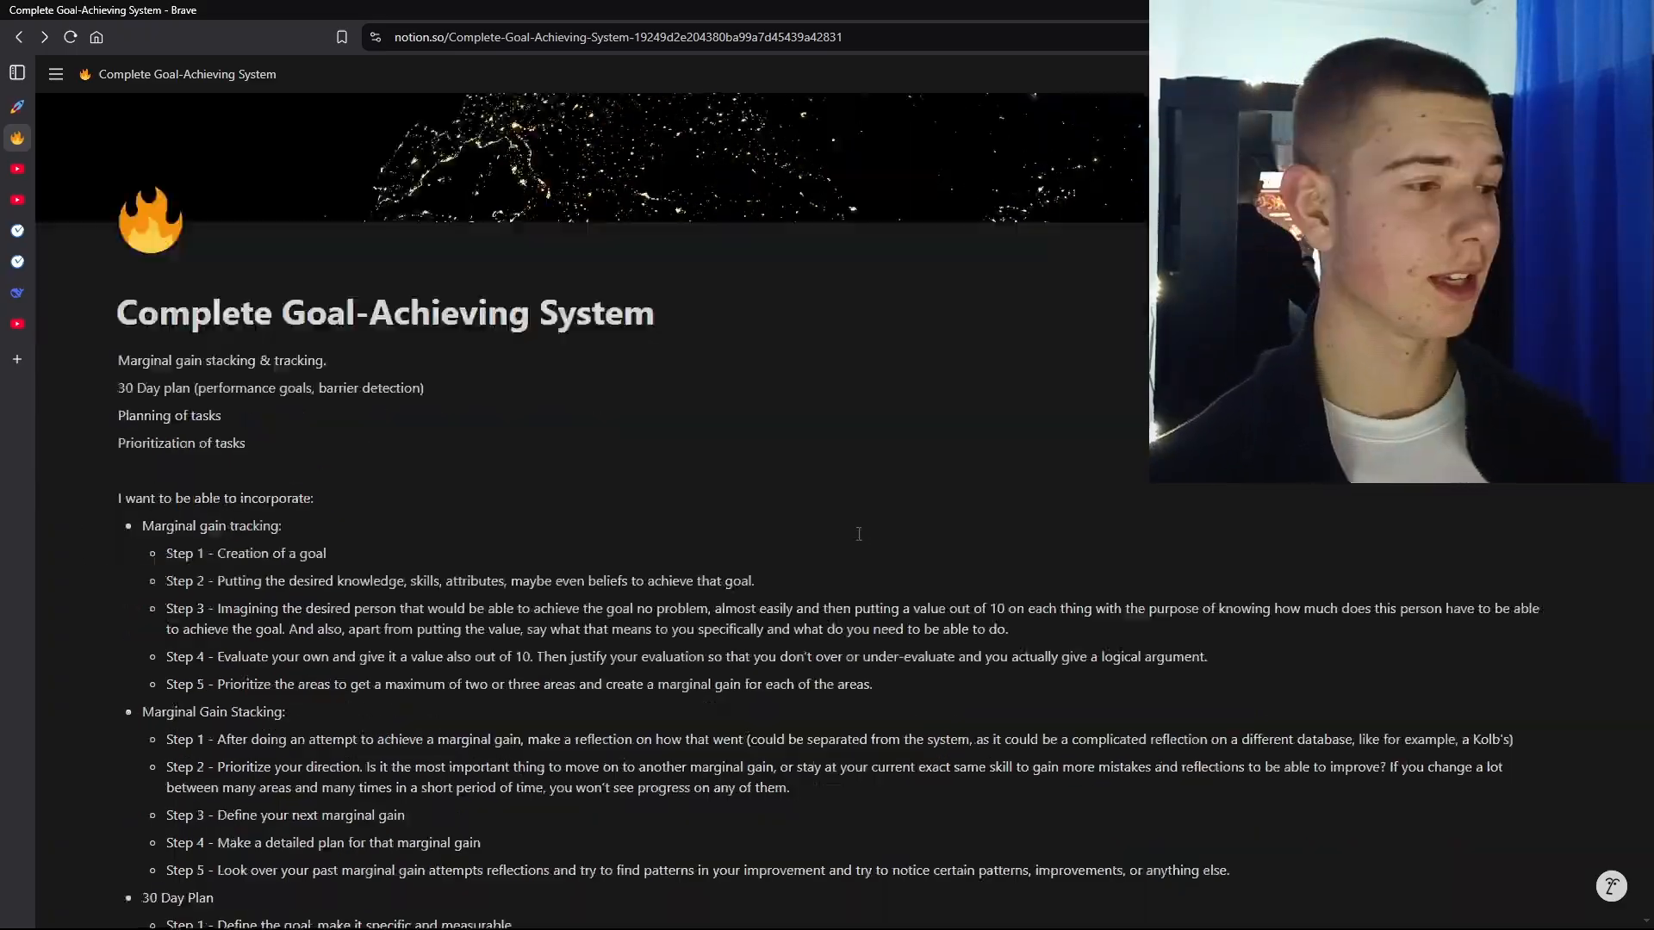
{"action": "scroll", "coordinate": [722, 573], "scroll_direction": "down", "scroll_amount": 15}
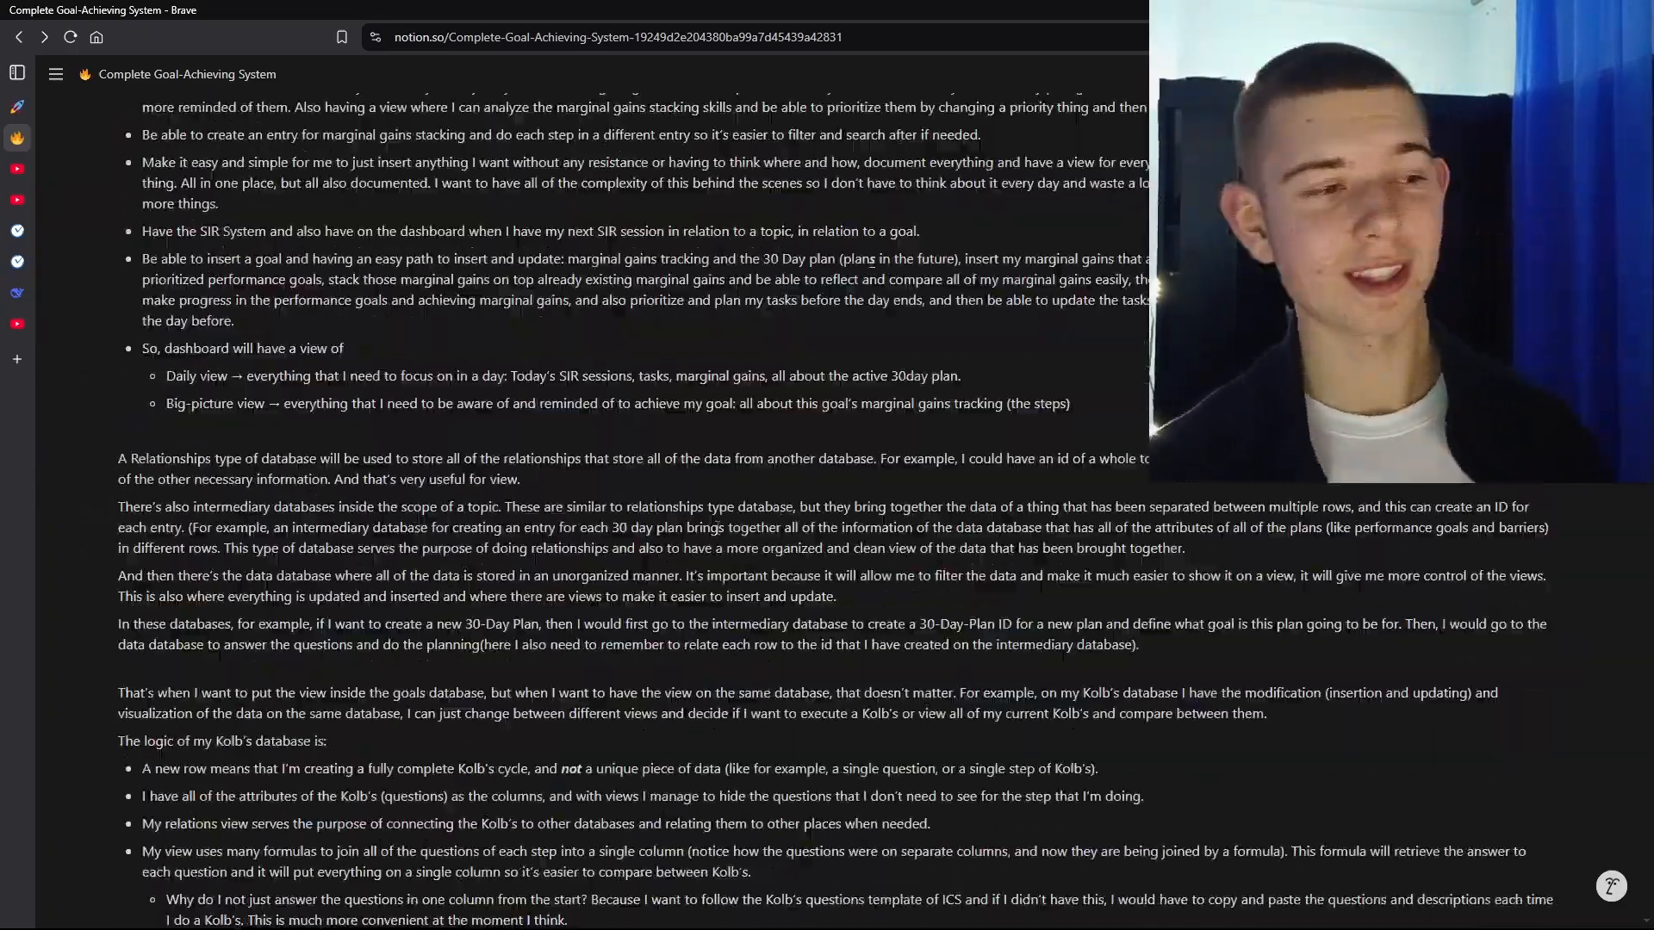
{"action": "scroll", "coordinate": [690, 543], "scroll_direction": "up", "scroll_amount": 1}
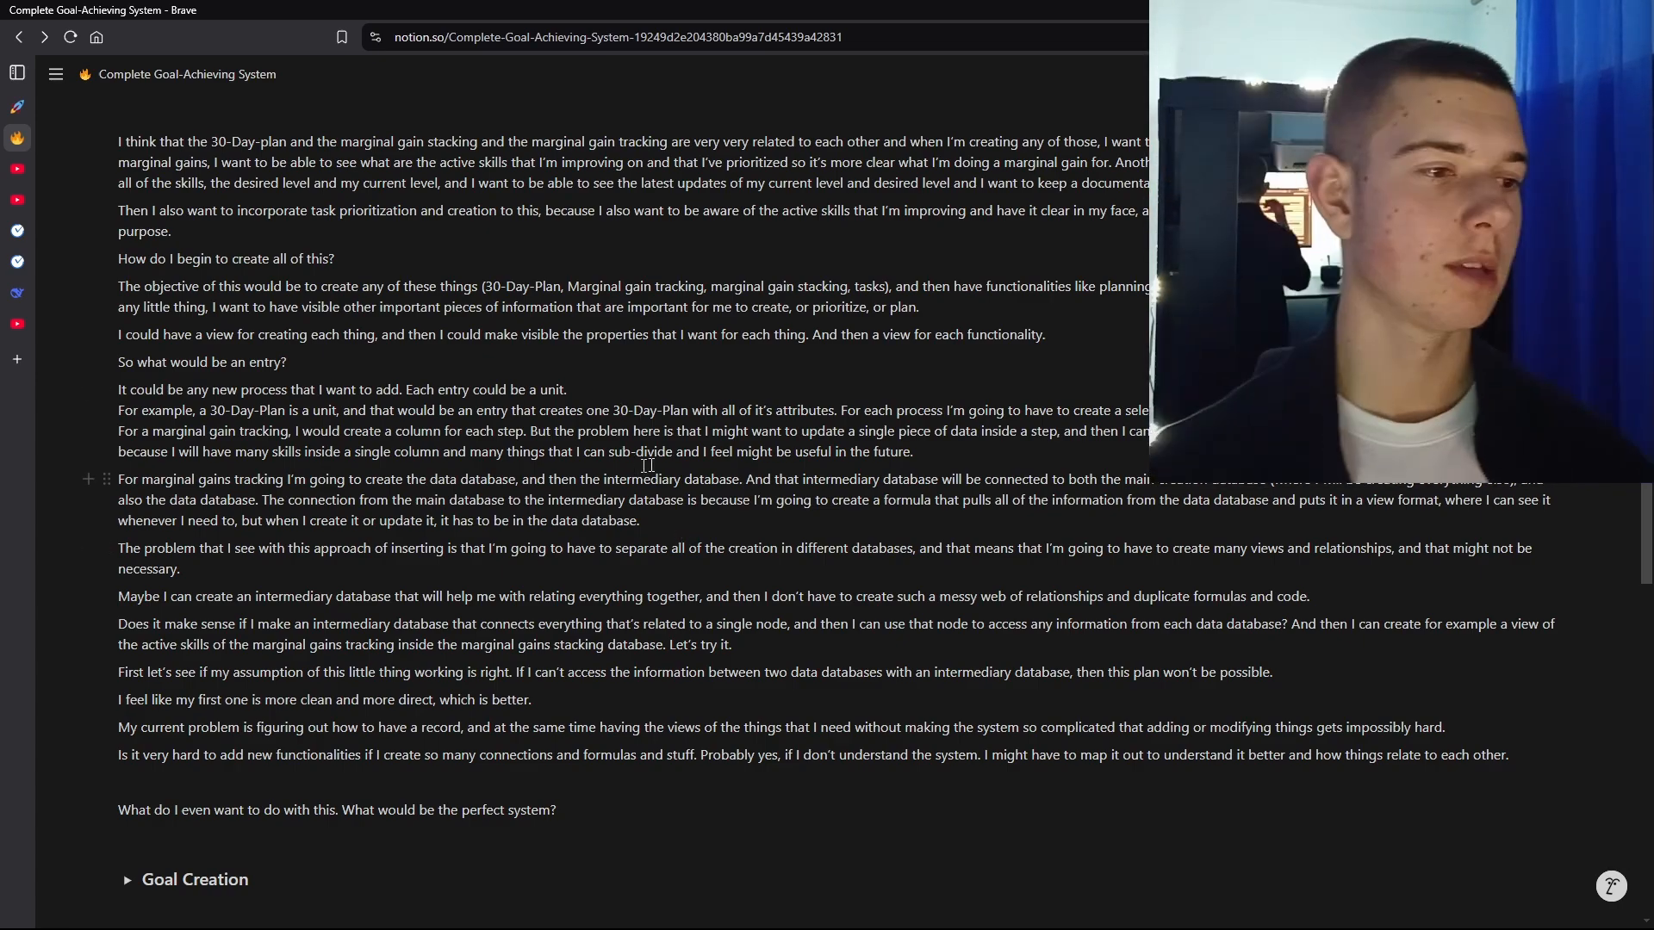
{"action": "scroll", "coordinate": [647, 465], "scroll_direction": "down", "scroll_amount": 2}
{"action": "left_click_drag", "start_coordinate": [841, 582], "coordinate": [265, 258]}
{"action": "left_click", "coordinate": [664, 616]}
{"action": "scroll", "coordinate": [620, 568], "scroll_direction": "up", "scroll_amount": 2}
{"action": "left_click_drag", "start_coordinate": [551, 453], "coordinate": [818, 672]}
{"action": "left_click", "coordinate": [823, 668]}
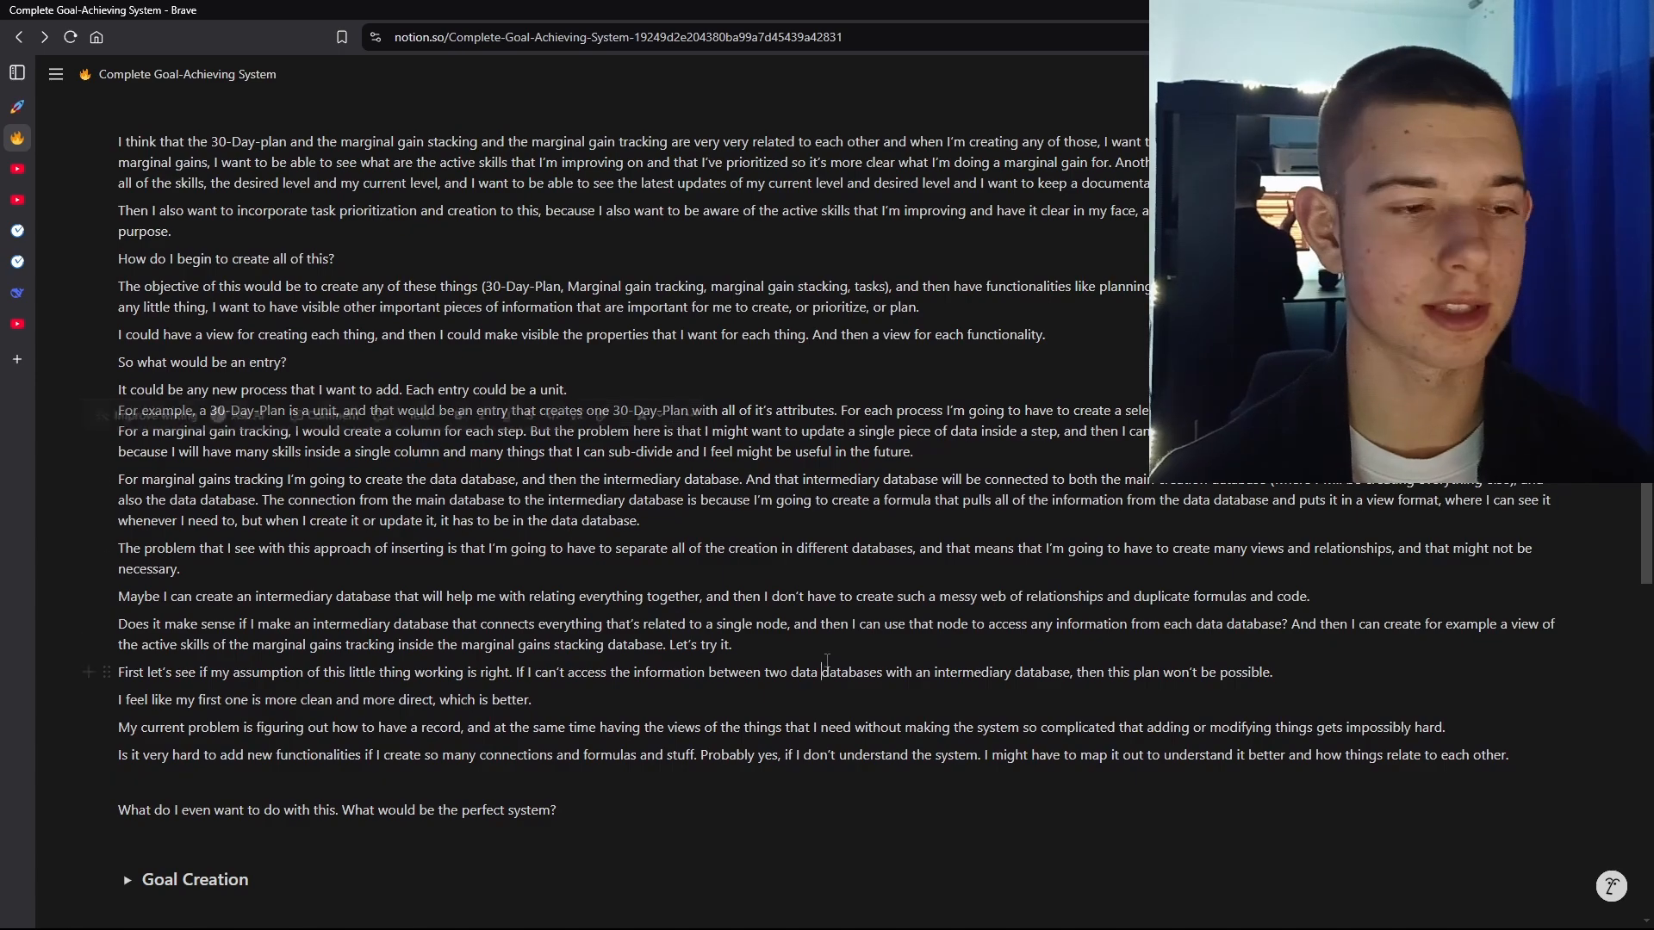
{"action": "scroll", "coordinate": [827, 661], "scroll_direction": "down", "scroll_amount": 10}
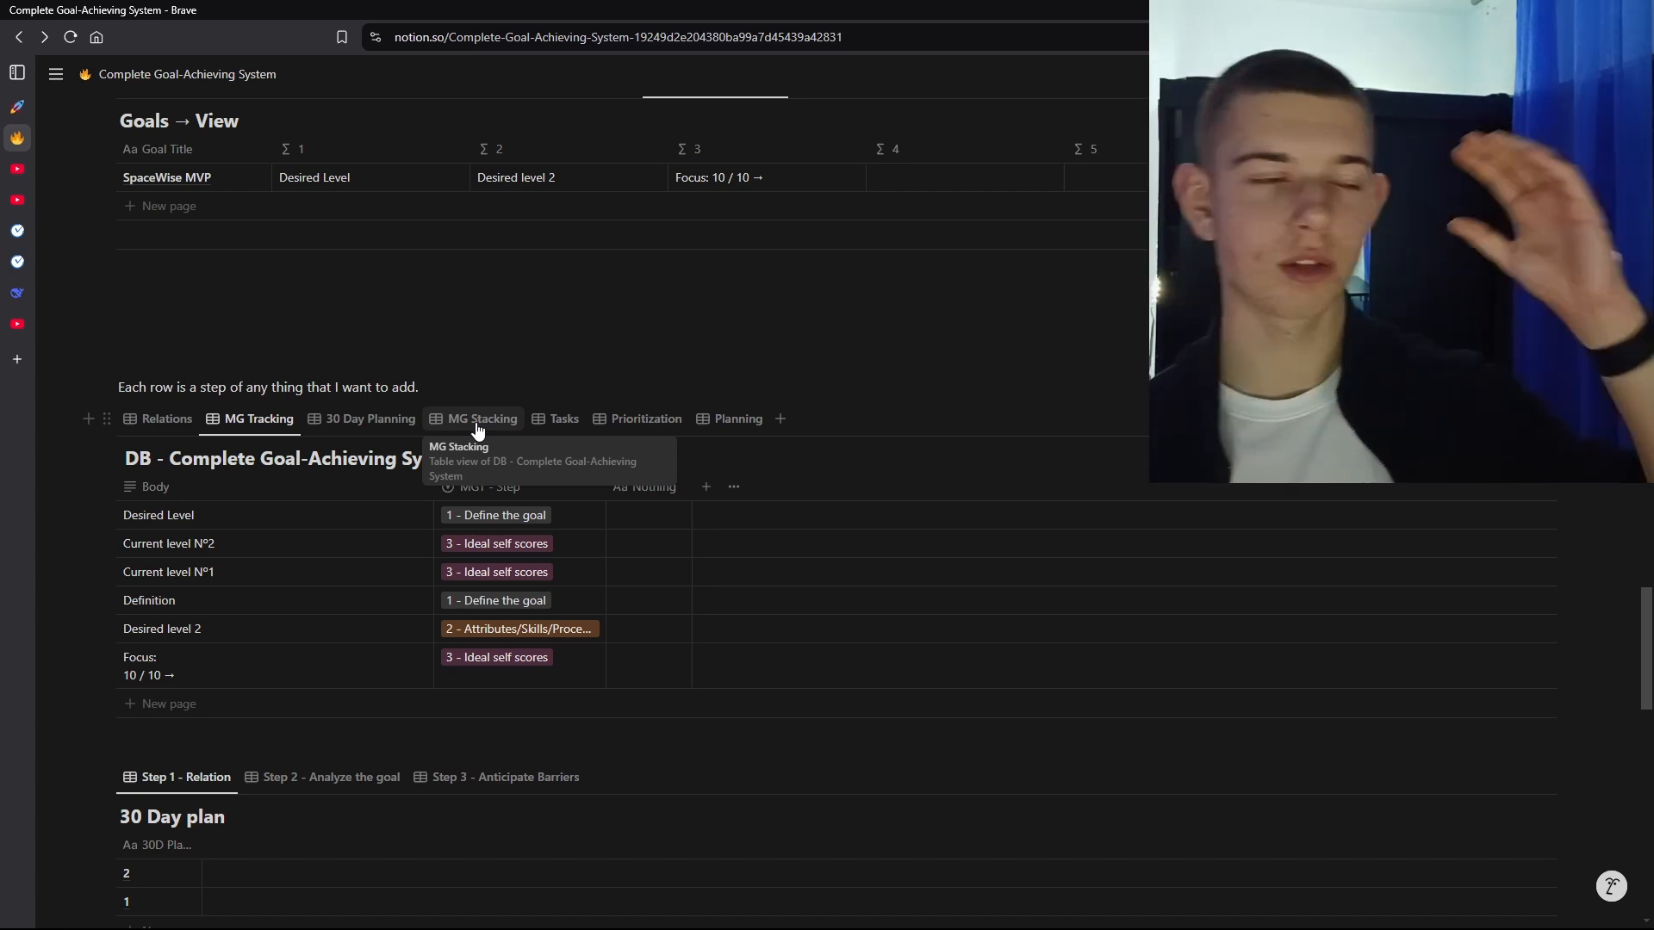
Step: Add an empty row in the Relations view of DB - Complete Goal-Achieving System and check its Identifier options
{"action": "mouse_move", "coordinate": [751, 929]}
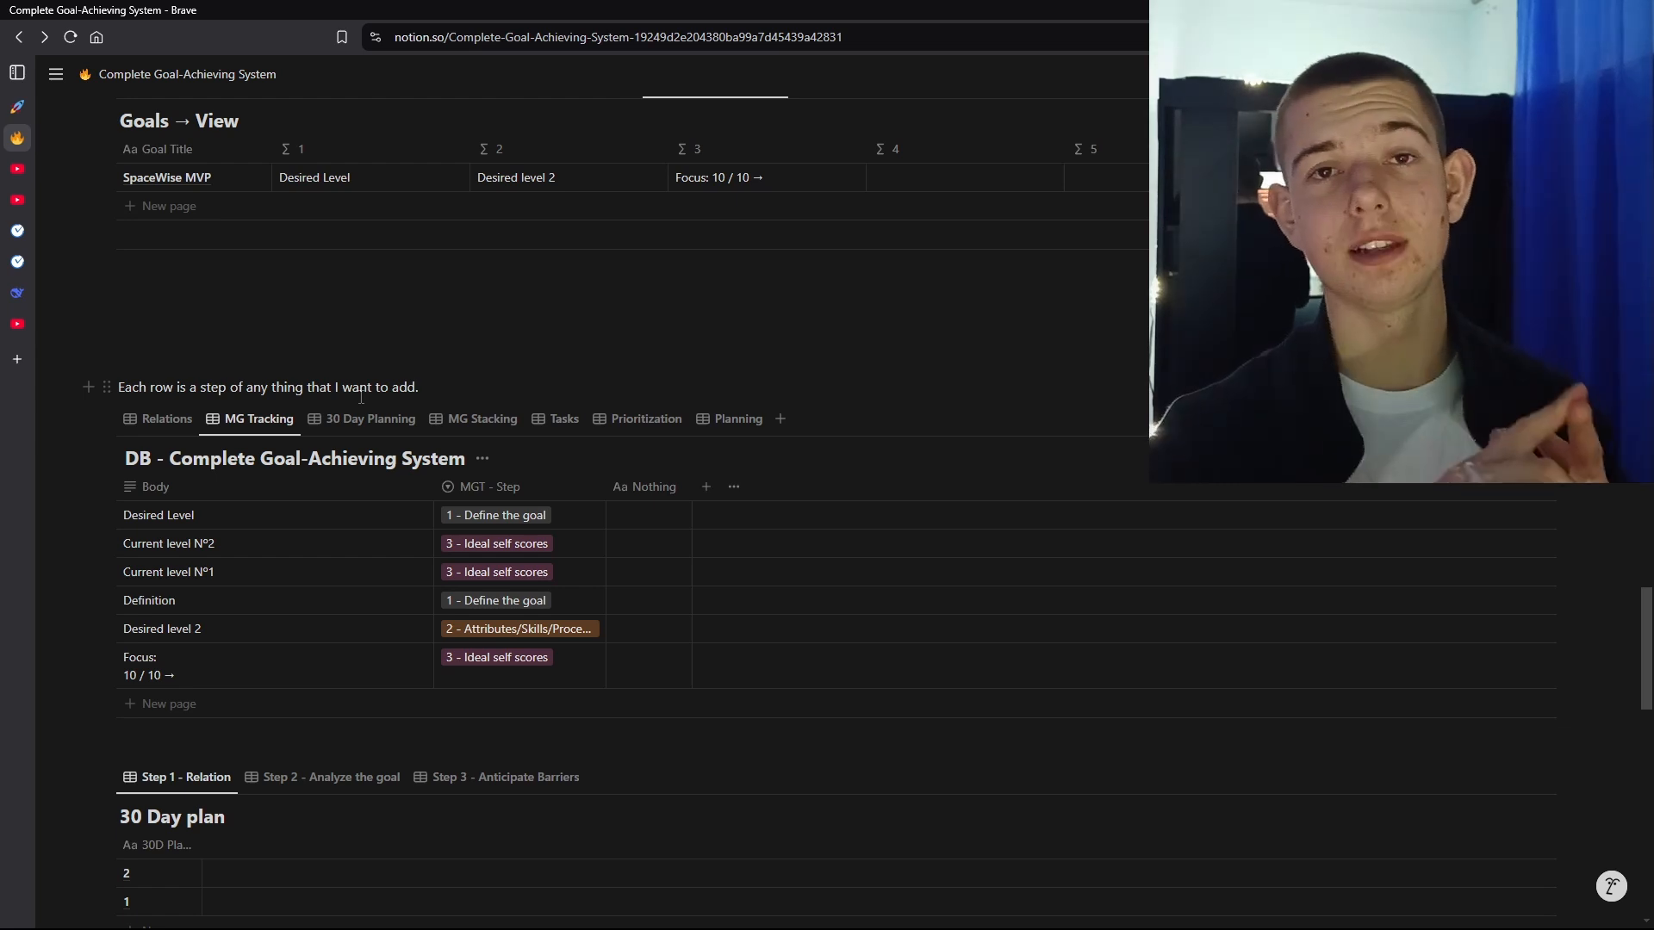
{"action": "left_click", "coordinate": [175, 422]}
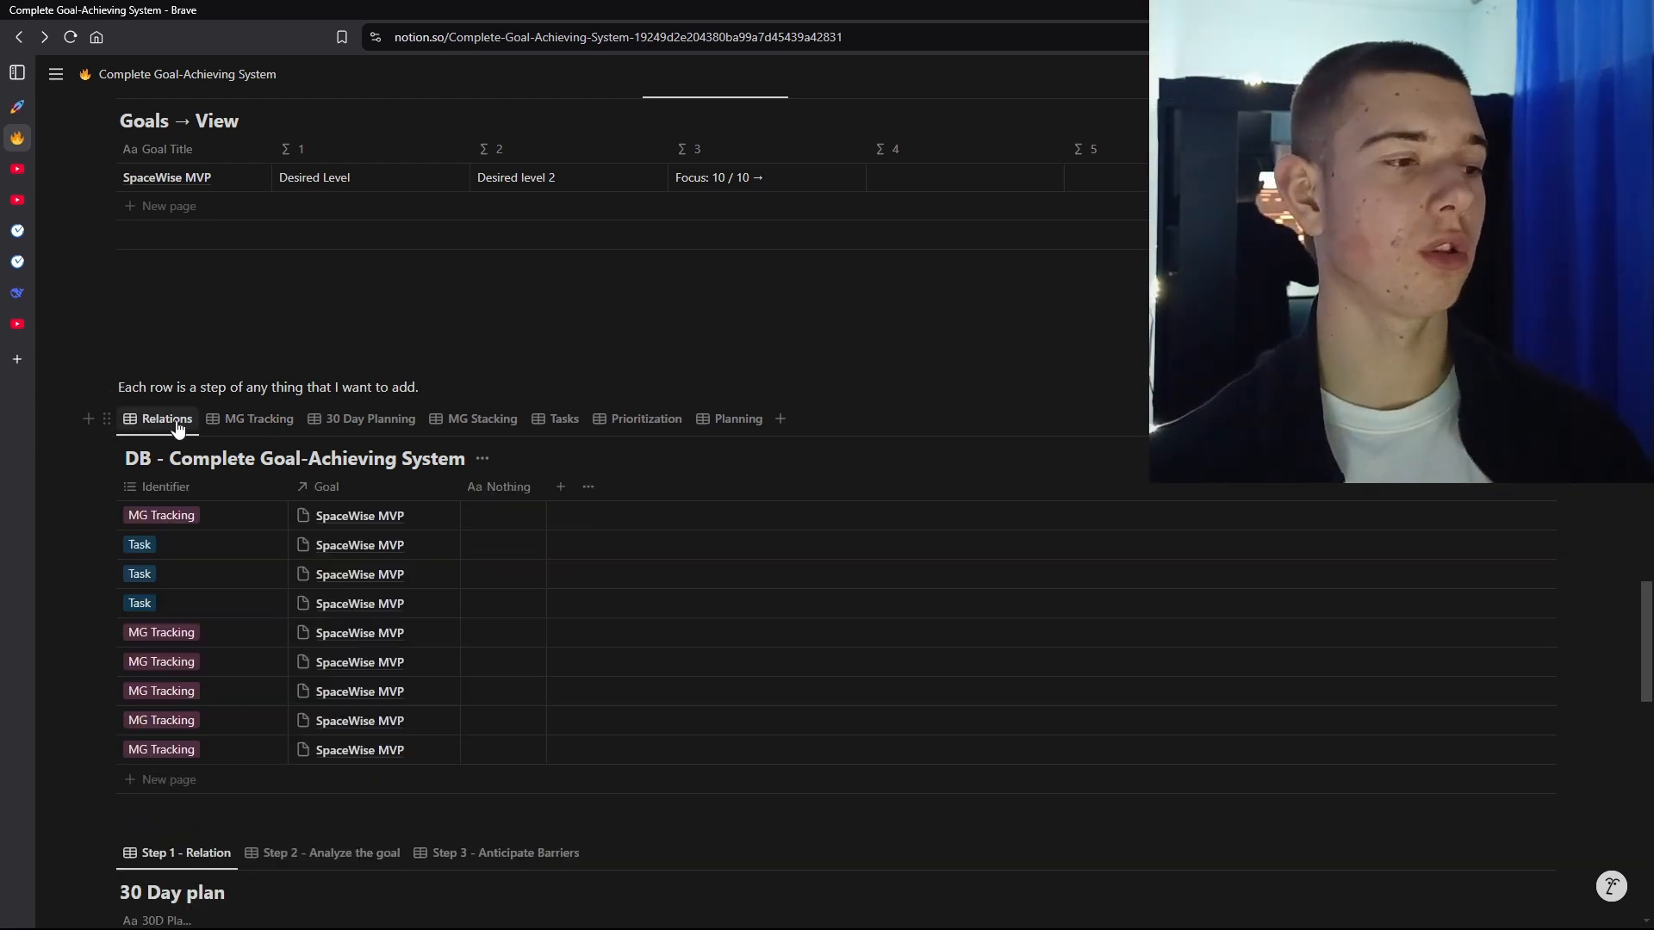
{"action": "left_click", "coordinate": [250, 785]}
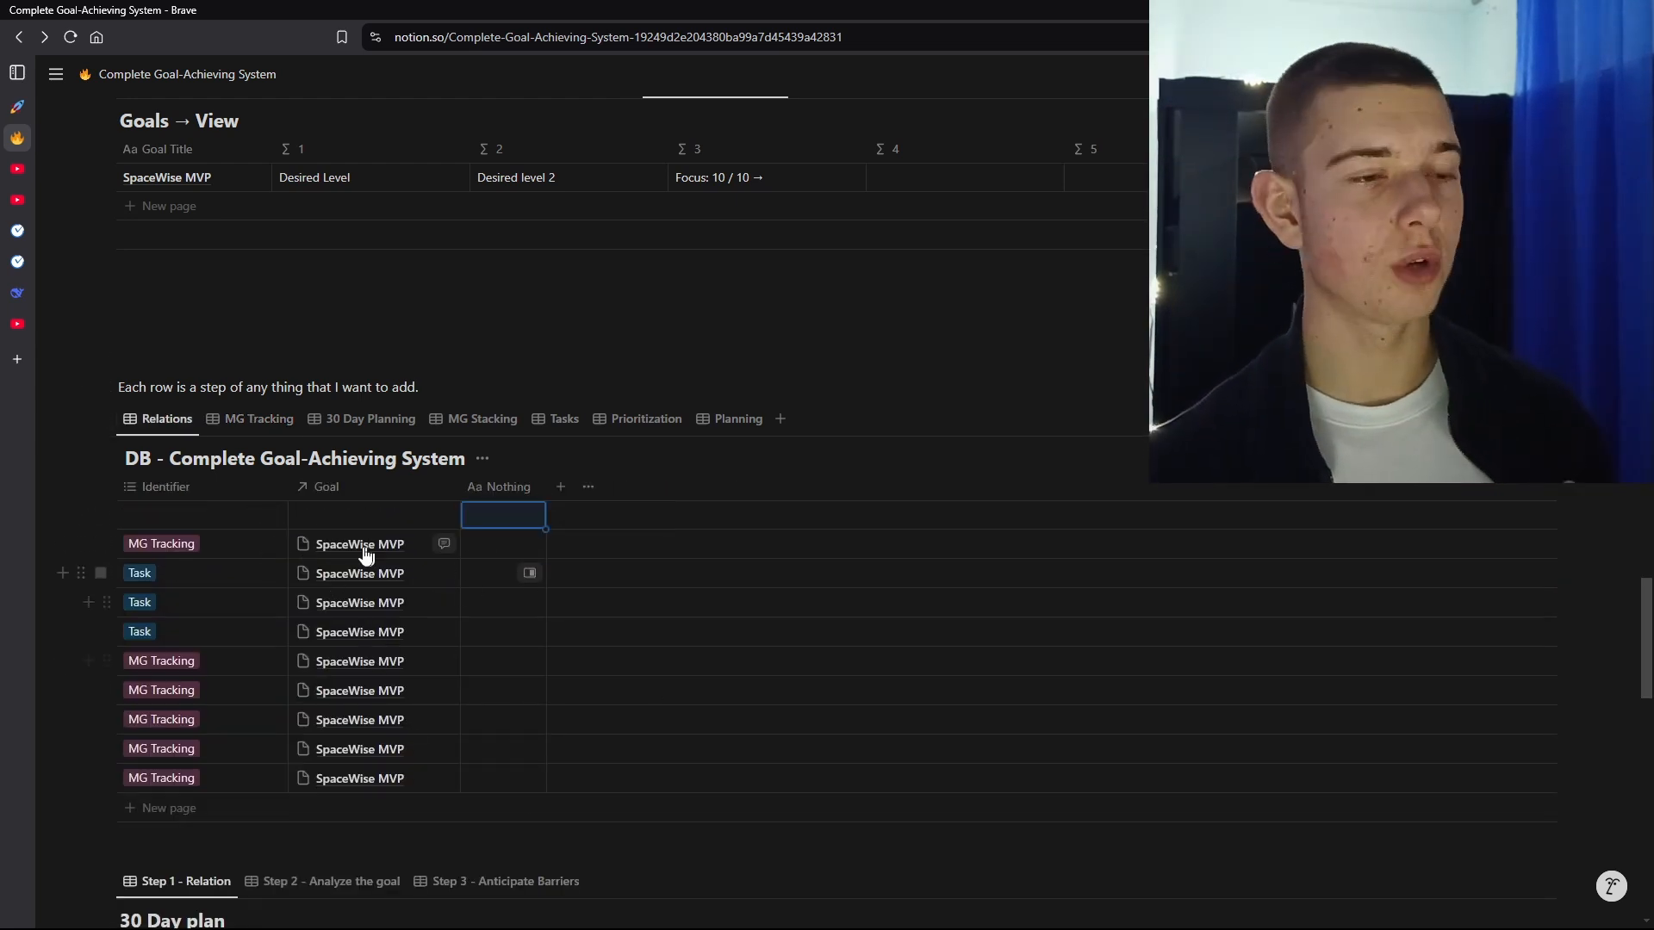
{"action": "left_click", "coordinate": [205, 515]}
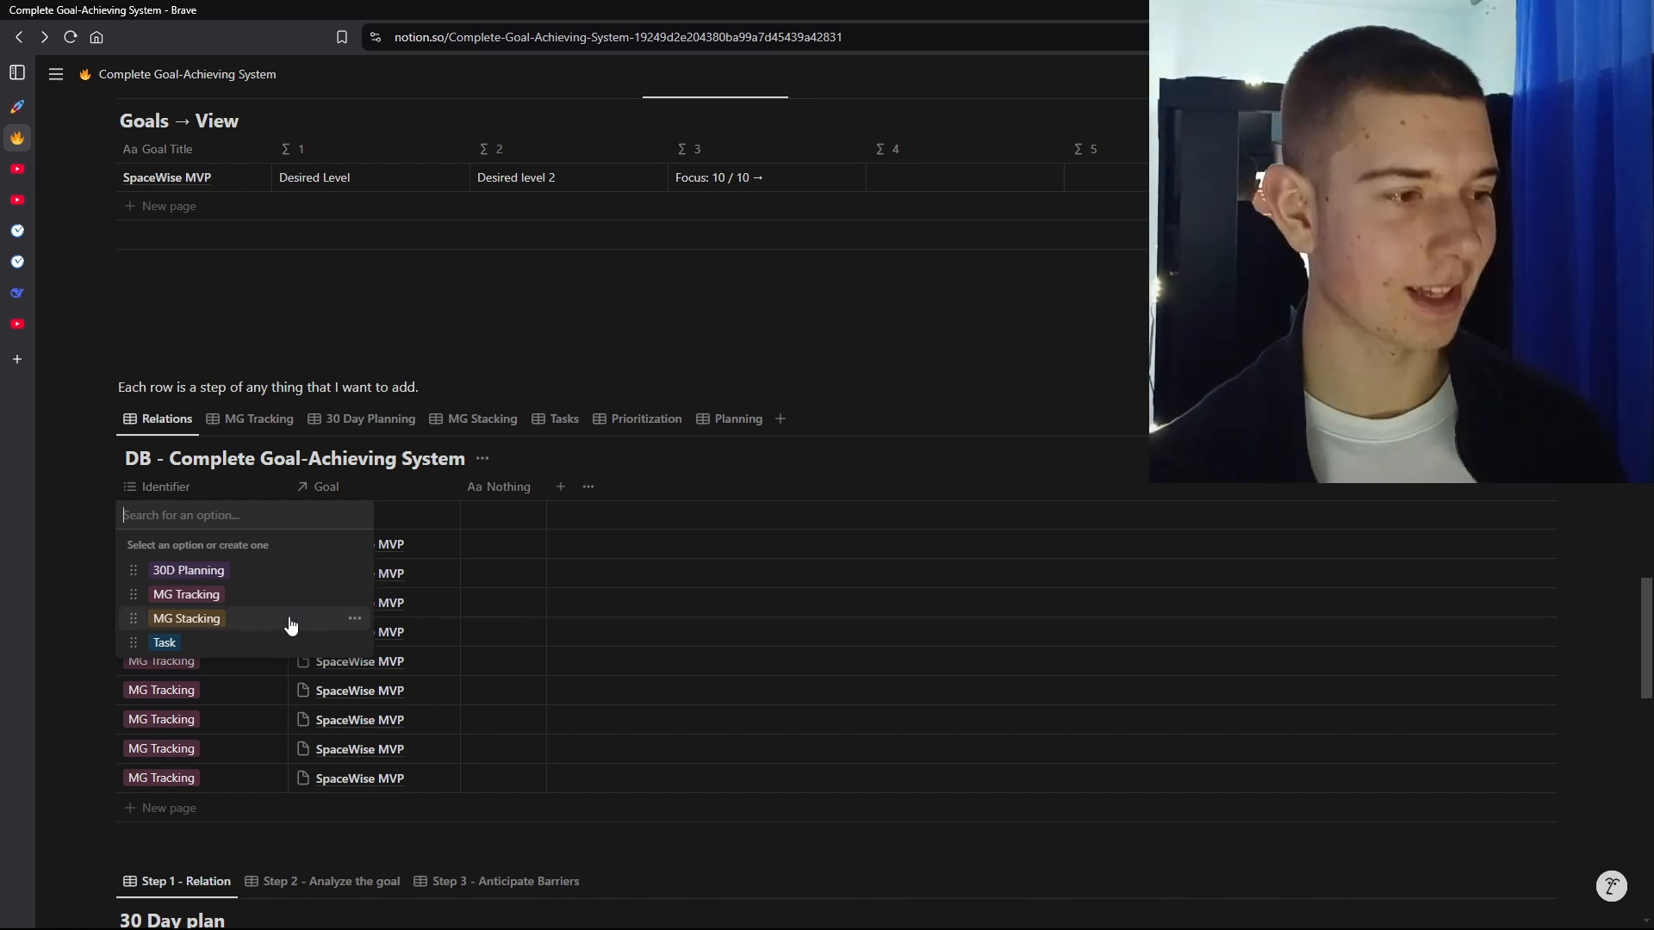
{"action": "key", "text": "Escape"}
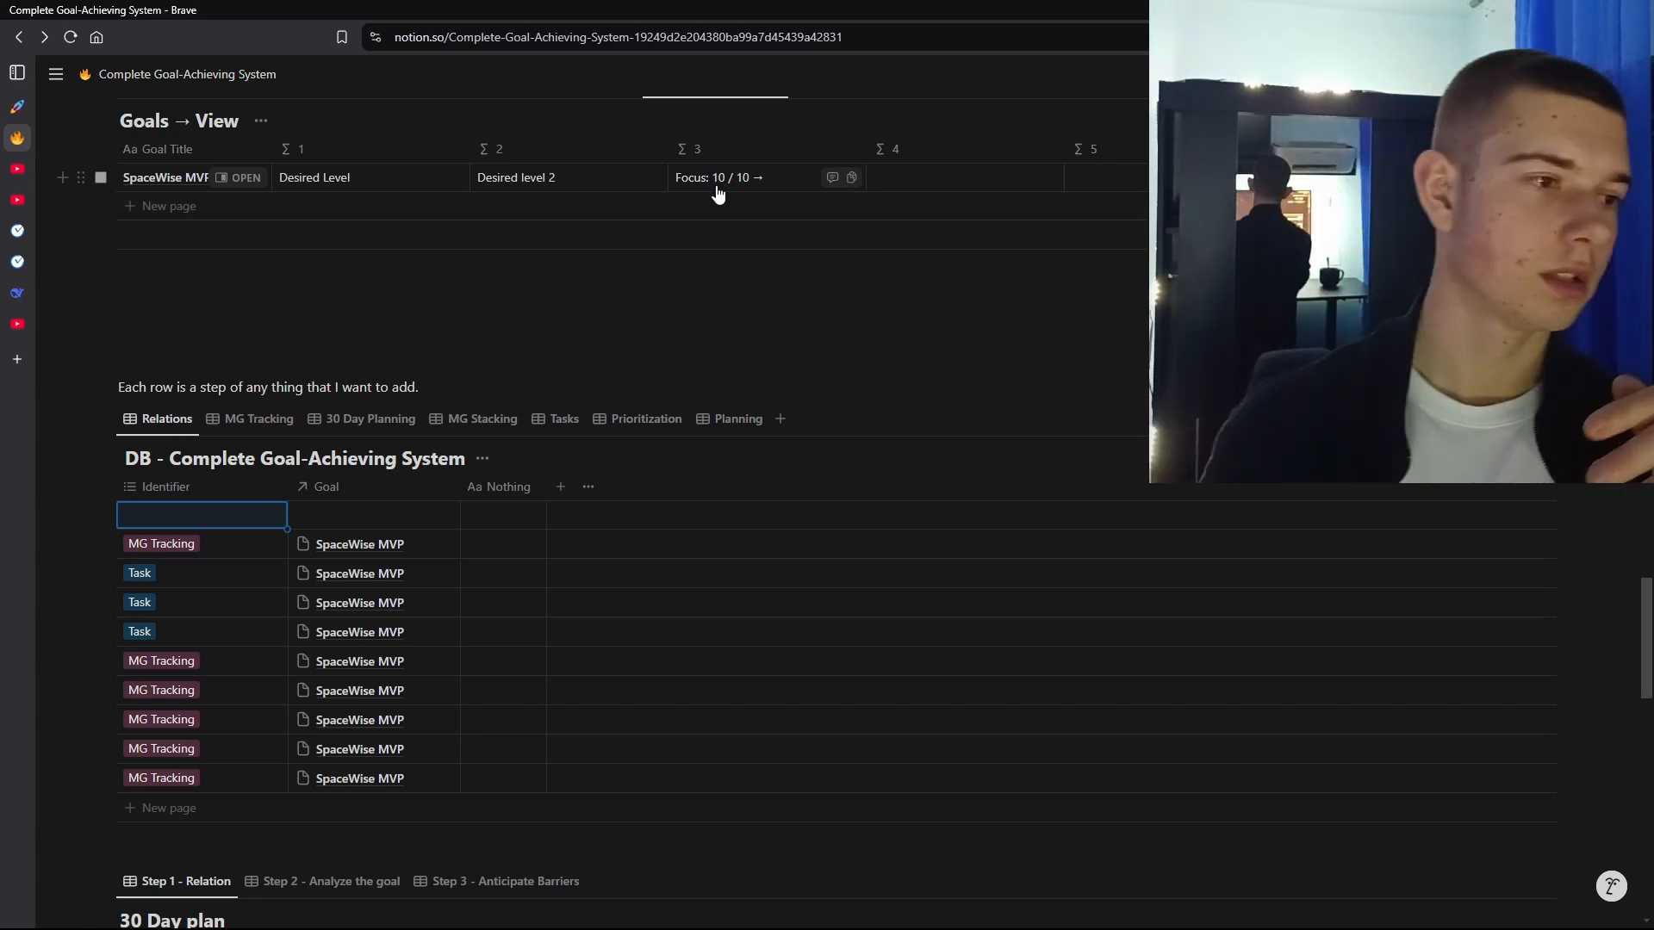
Step: Check the MG Stacking and MG Tracking views of DB - Complete Goal-Achieving System and inspect the Focus 10 / 10 entry
{"action": "left_click", "coordinate": [445, 422]}
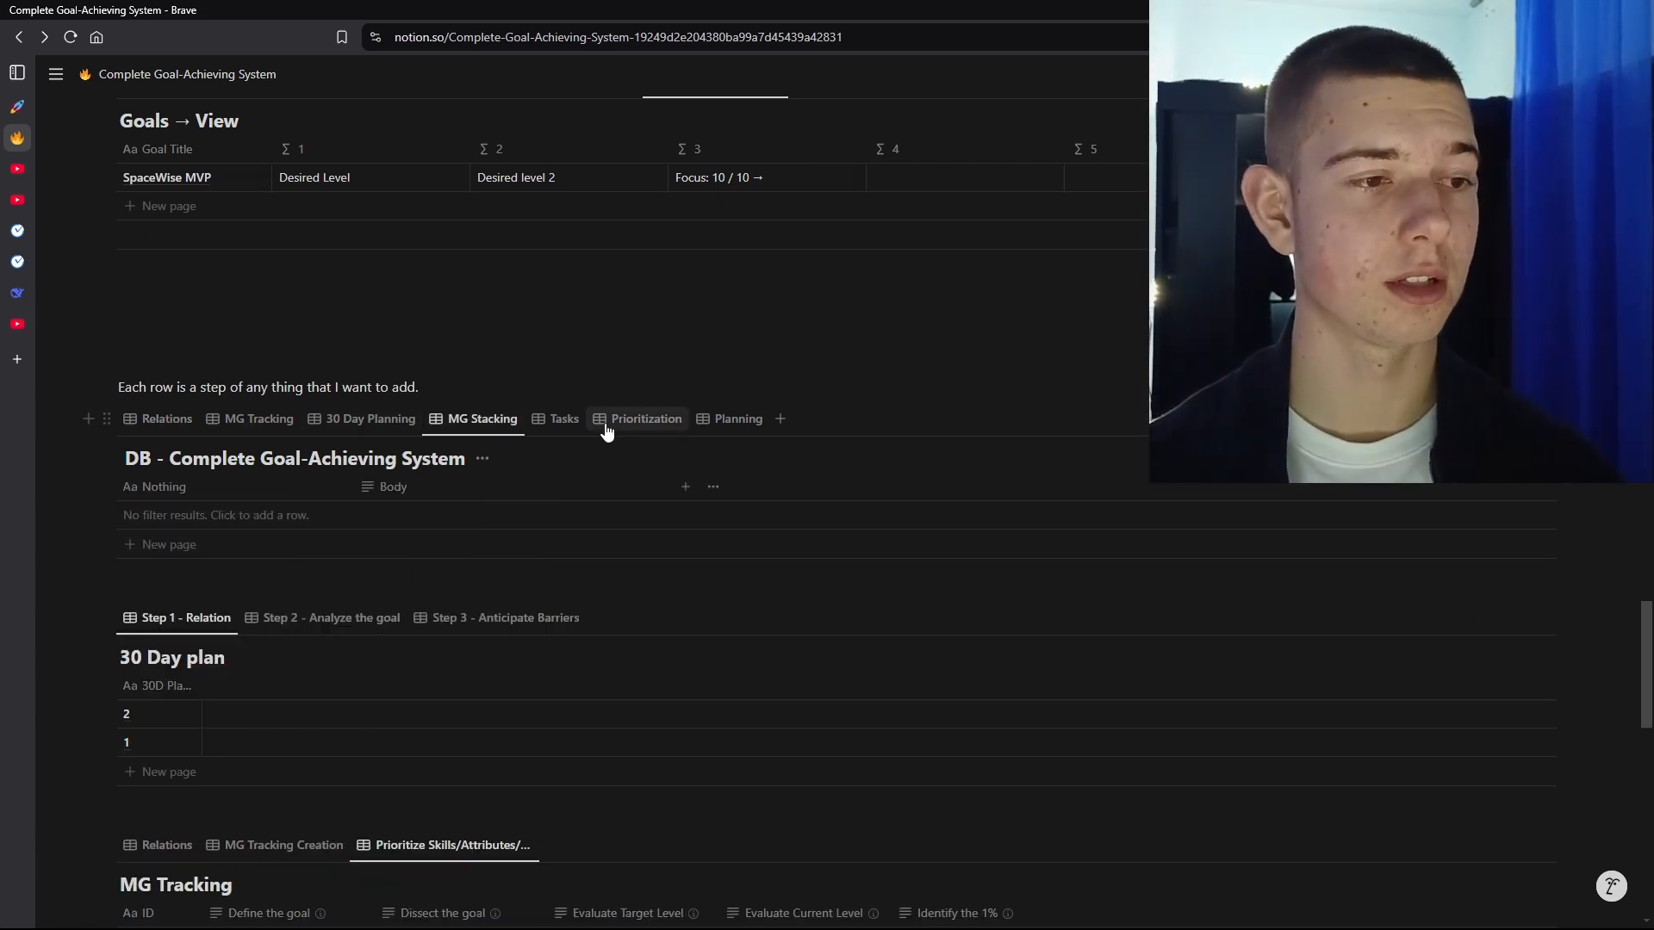
{"action": "left_click", "coordinate": [241, 426]}
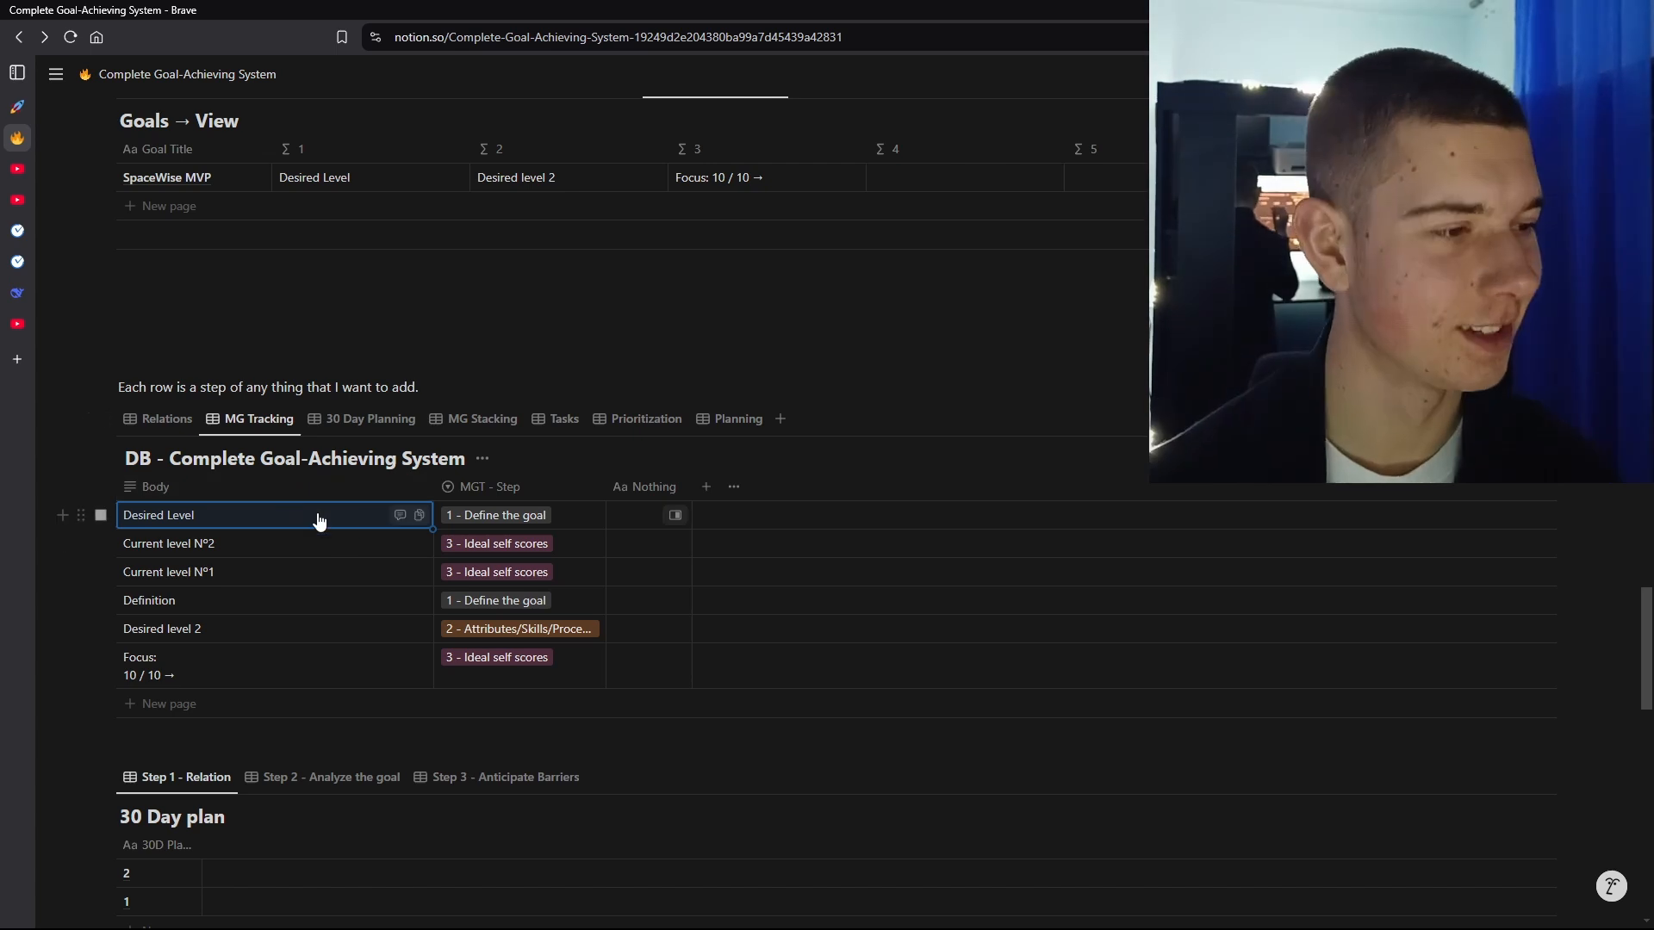
{"action": "left_click", "coordinate": [238, 670]}
{"action": "double_click", "coordinate": [130, 676]}
{"action": "key", "text": "Escape"}
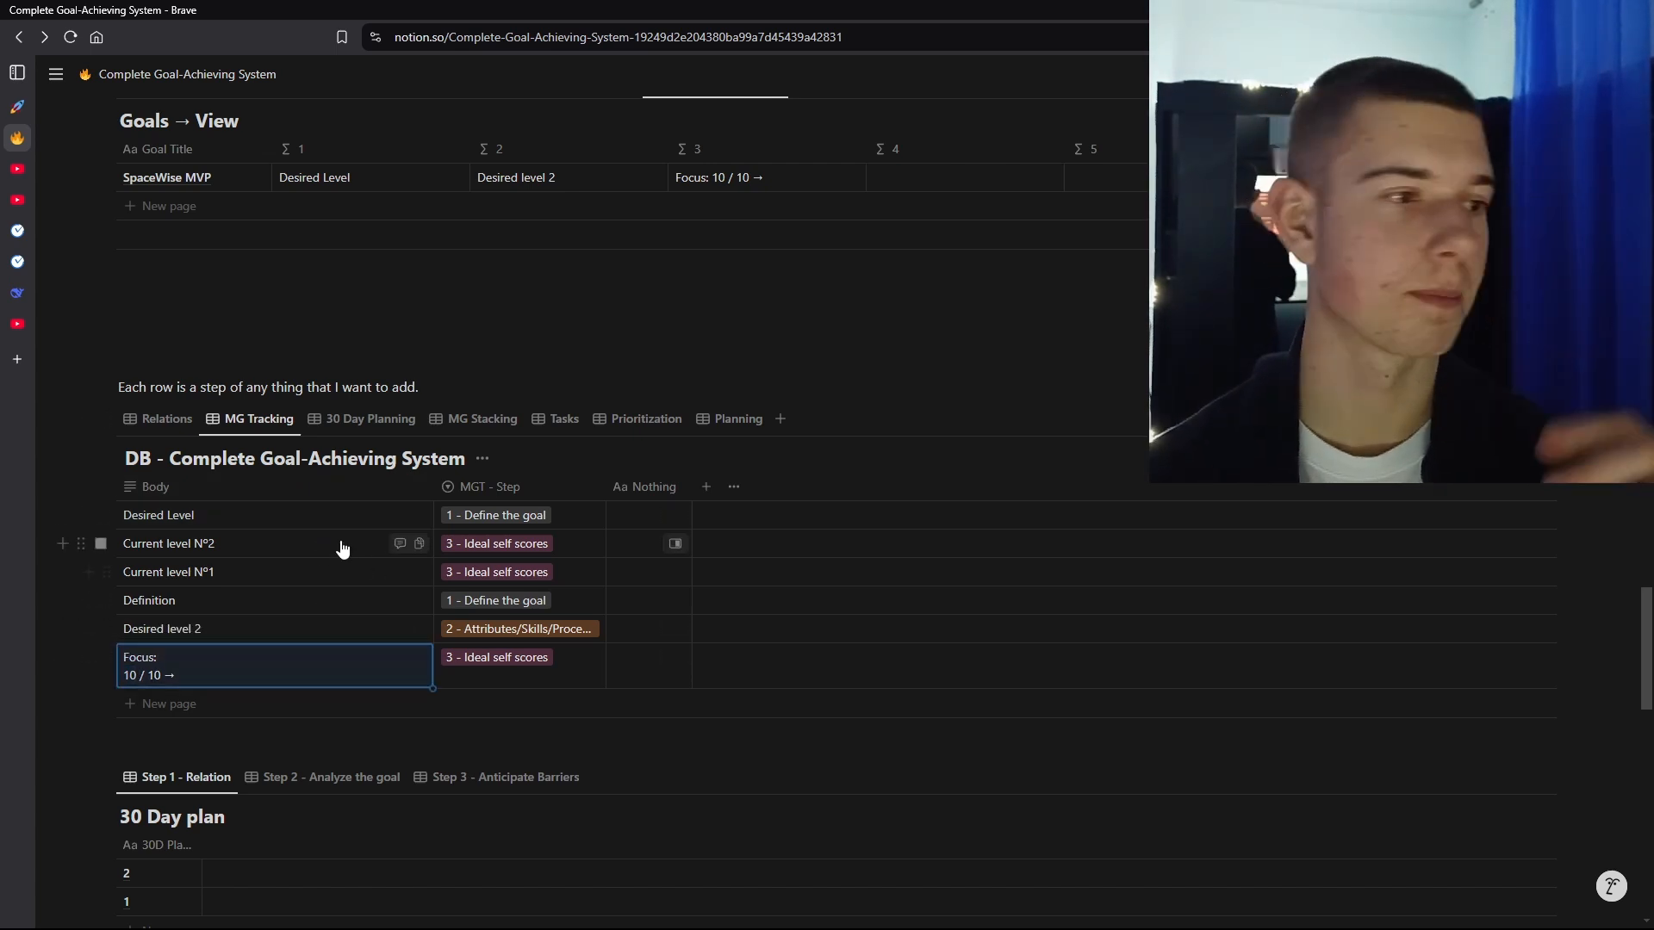
Step: In the Relations view, set the empty row's Identifier to MG Tracking and relate it to the SpaceWise MVP goal
{"action": "left_click", "coordinate": [159, 419]}
{"action": "left_click", "coordinate": [211, 517]}
{"action": "left_click", "coordinate": [215, 594]}
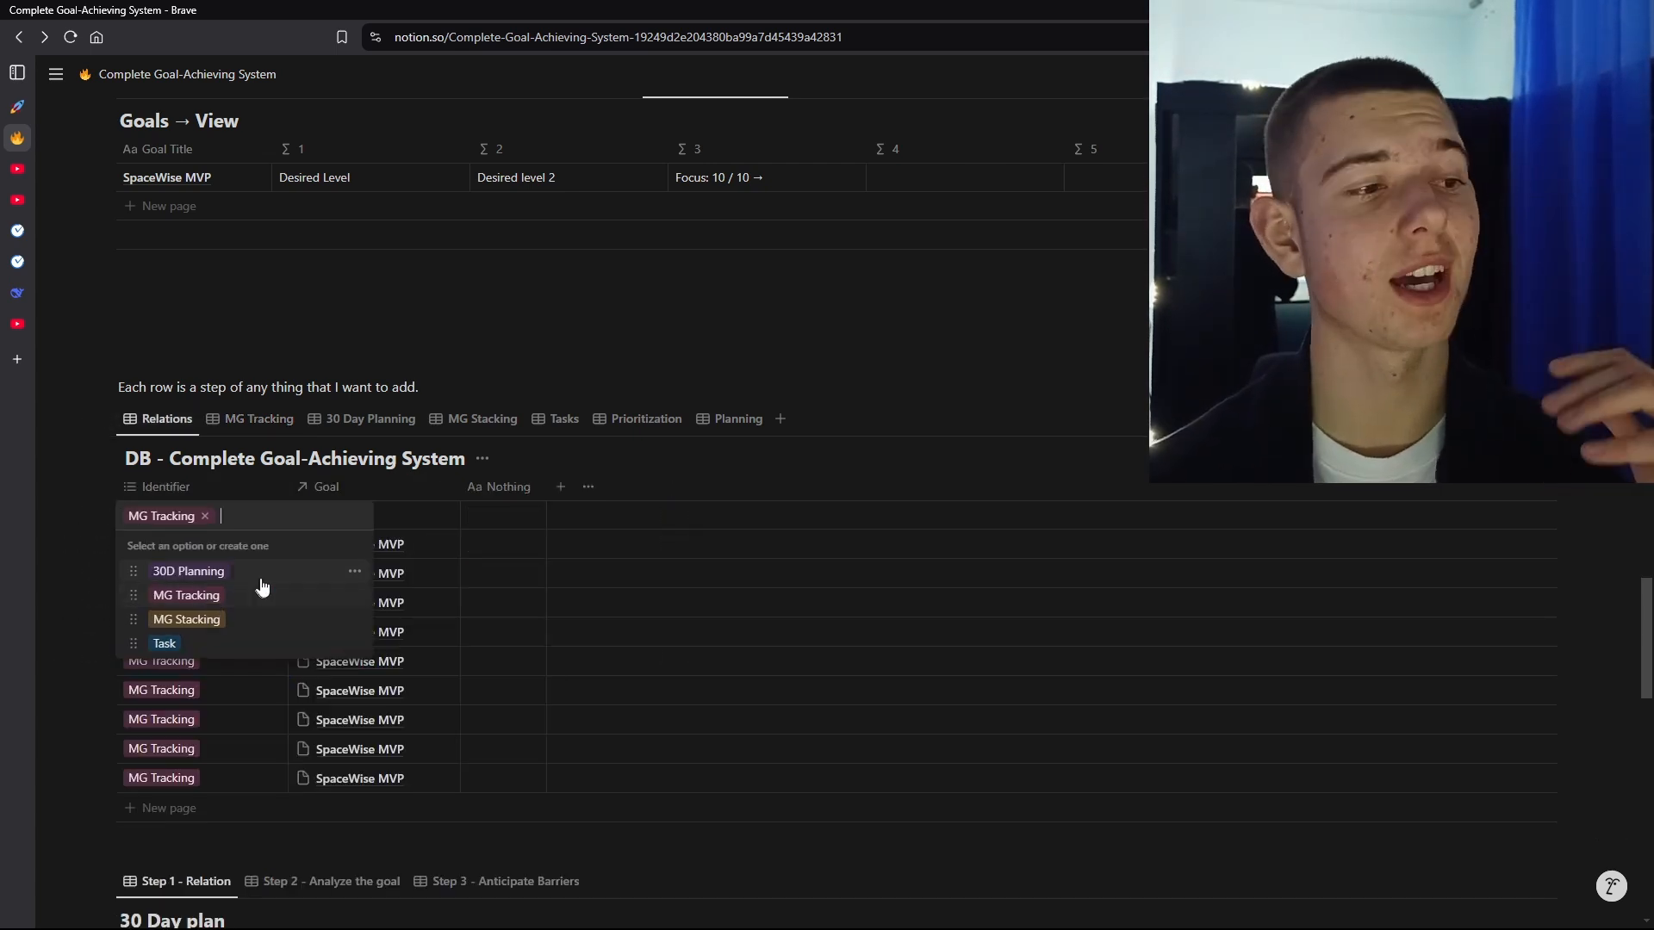
{"action": "key", "text": "Escape"}
{"action": "left_click", "coordinate": [347, 519]}
{"action": "left_click", "coordinate": [350, 493]}
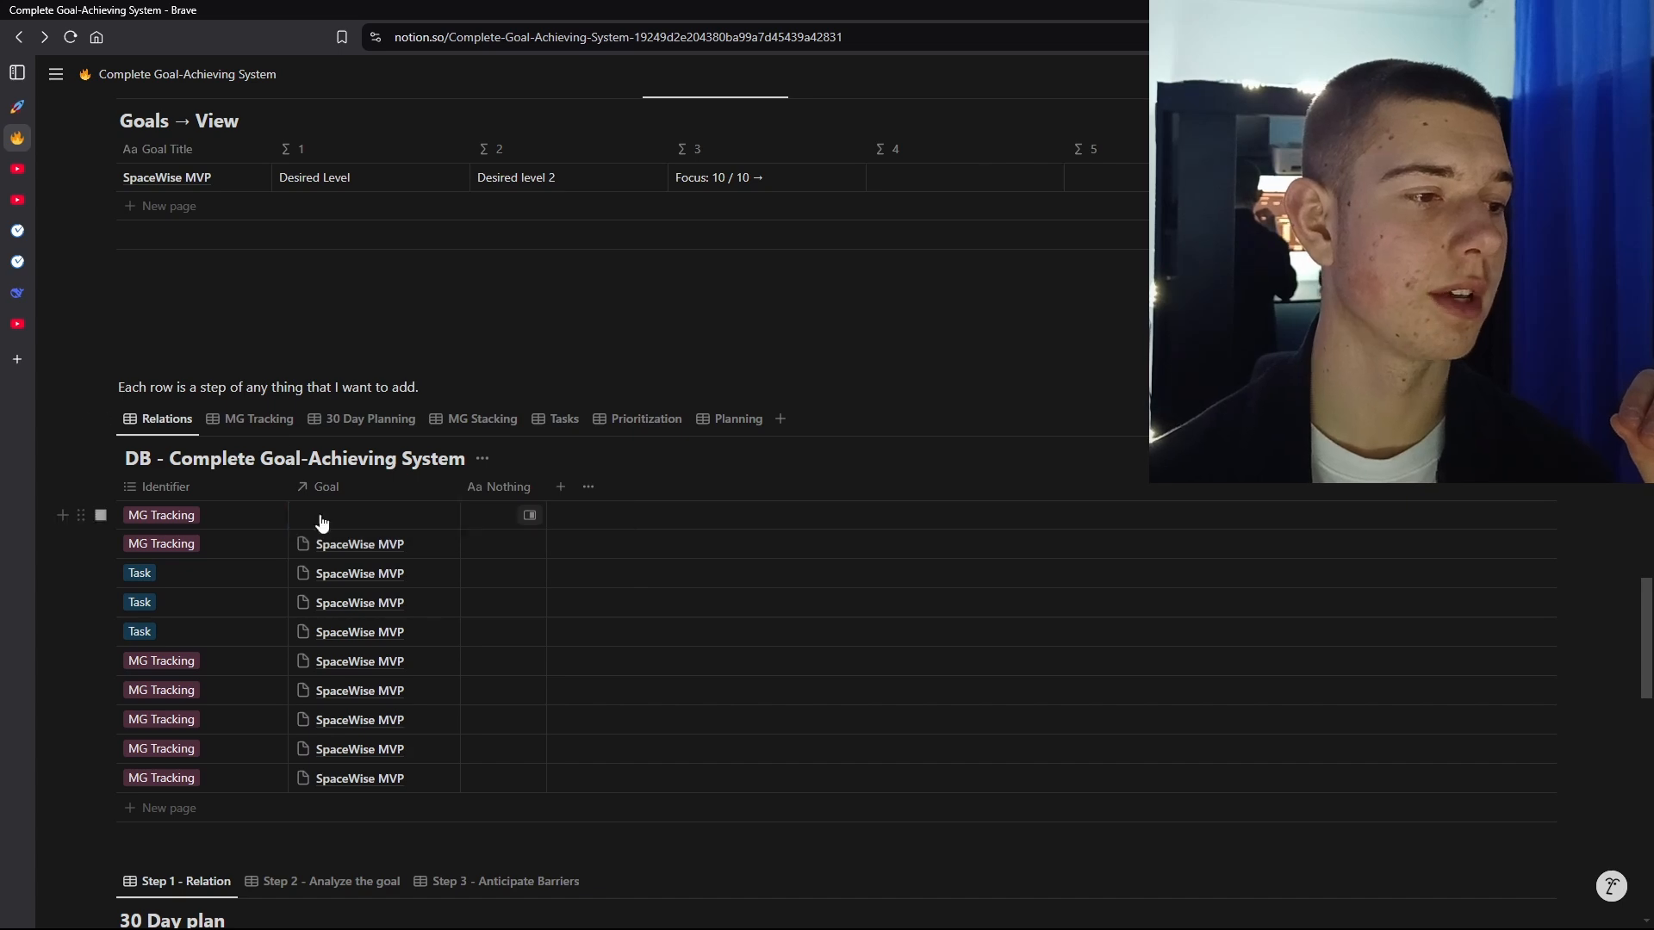
{"action": "left_click", "coordinate": [319, 519]}
{"action": "left_click", "coordinate": [399, 552]}
Step: In the MG Tracking view, fill the empty row's Body with "Focus: 9 / 10 → What it means to me" and its MGT - Step with 3 - Ideal self scores
{"action": "left_click", "coordinate": [269, 420]}
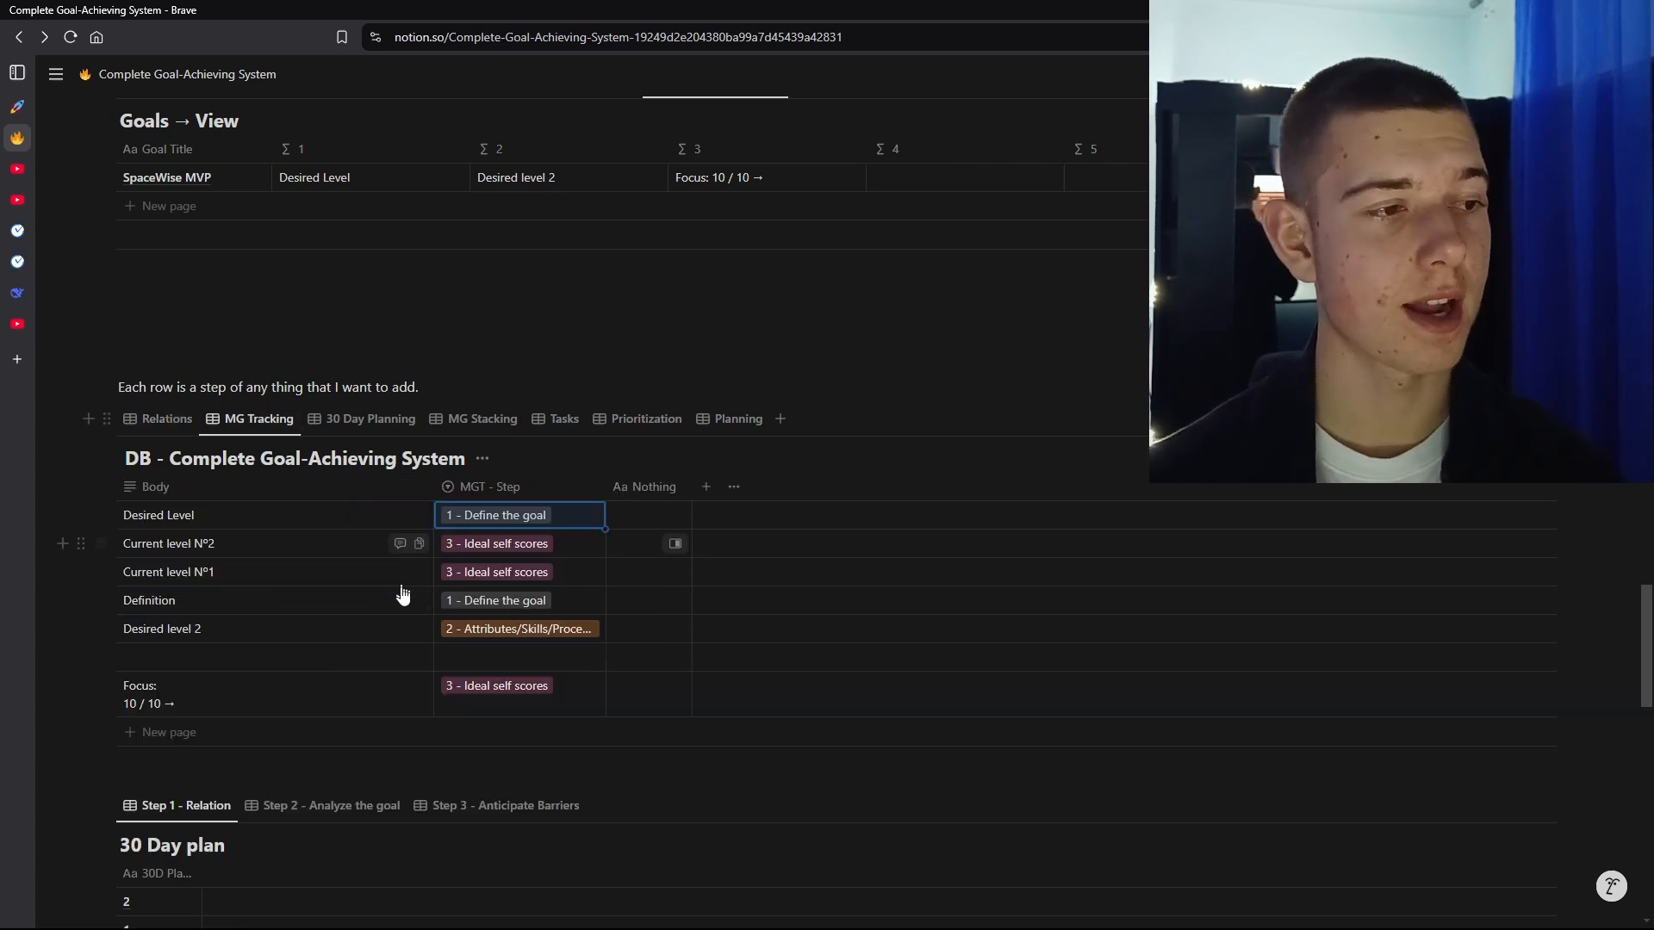
{"action": "left_click", "coordinate": [313, 659]}
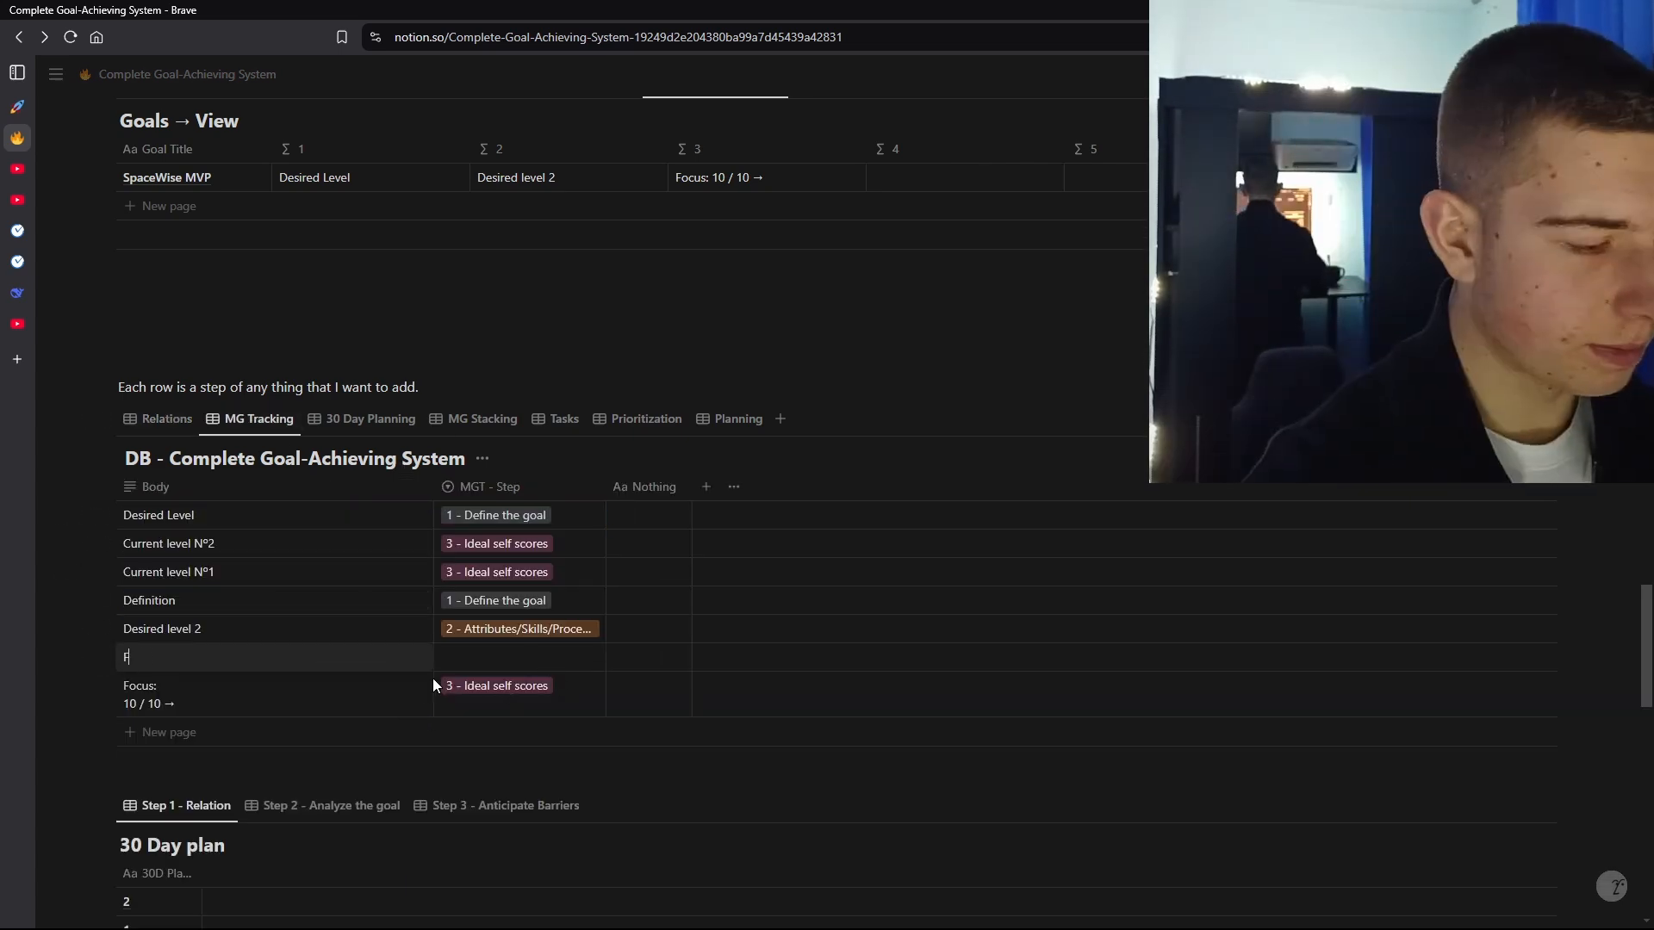
{"action": "type", "text": "Focus:"}
{"action": "key", "text": "shift+Return"}
{"action": "type", "text": "9"}
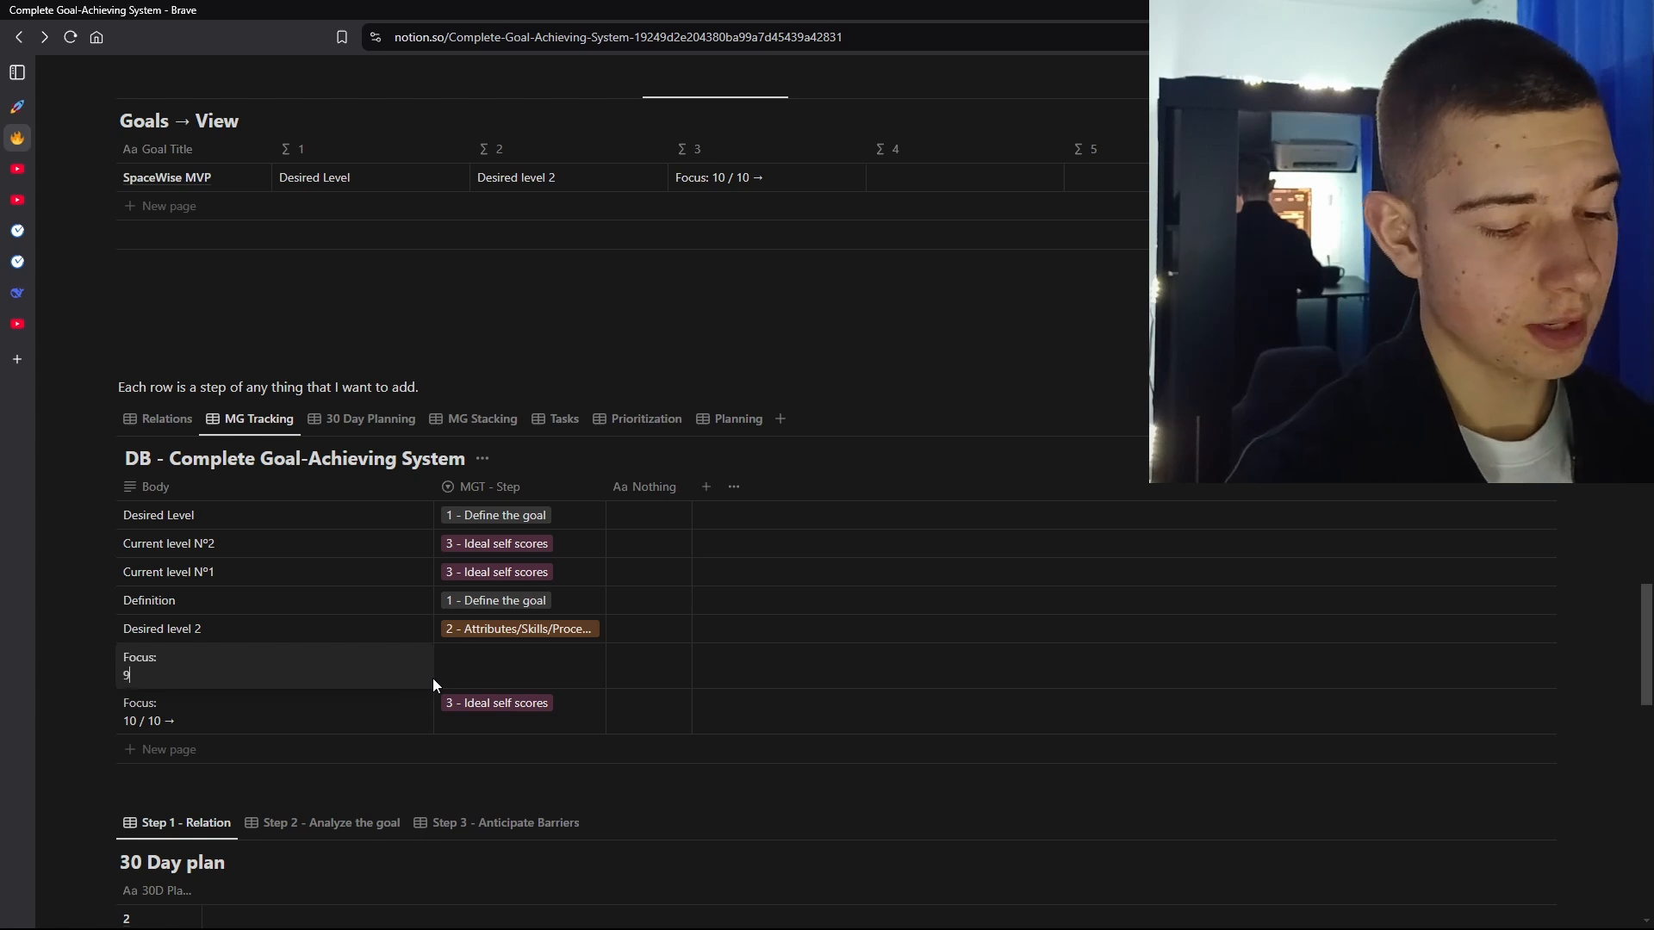
{"action": "type", "text": " / 10"}
{"action": "type", "text": " ->"}
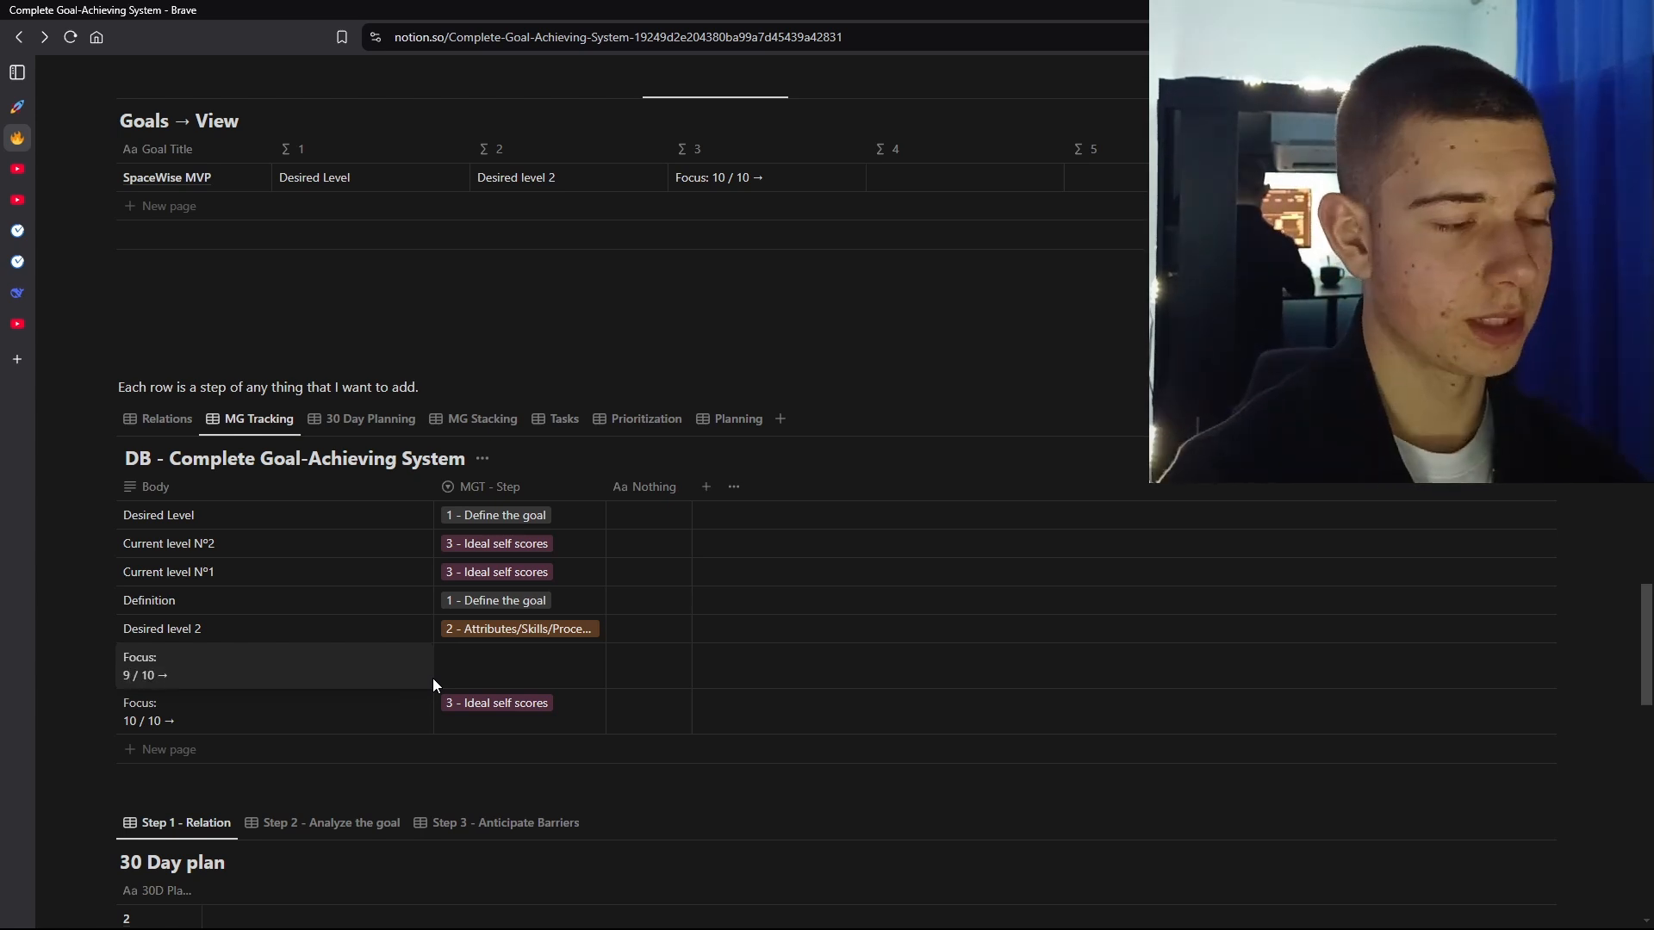
{"action": "type", "text": " What it means to me"}
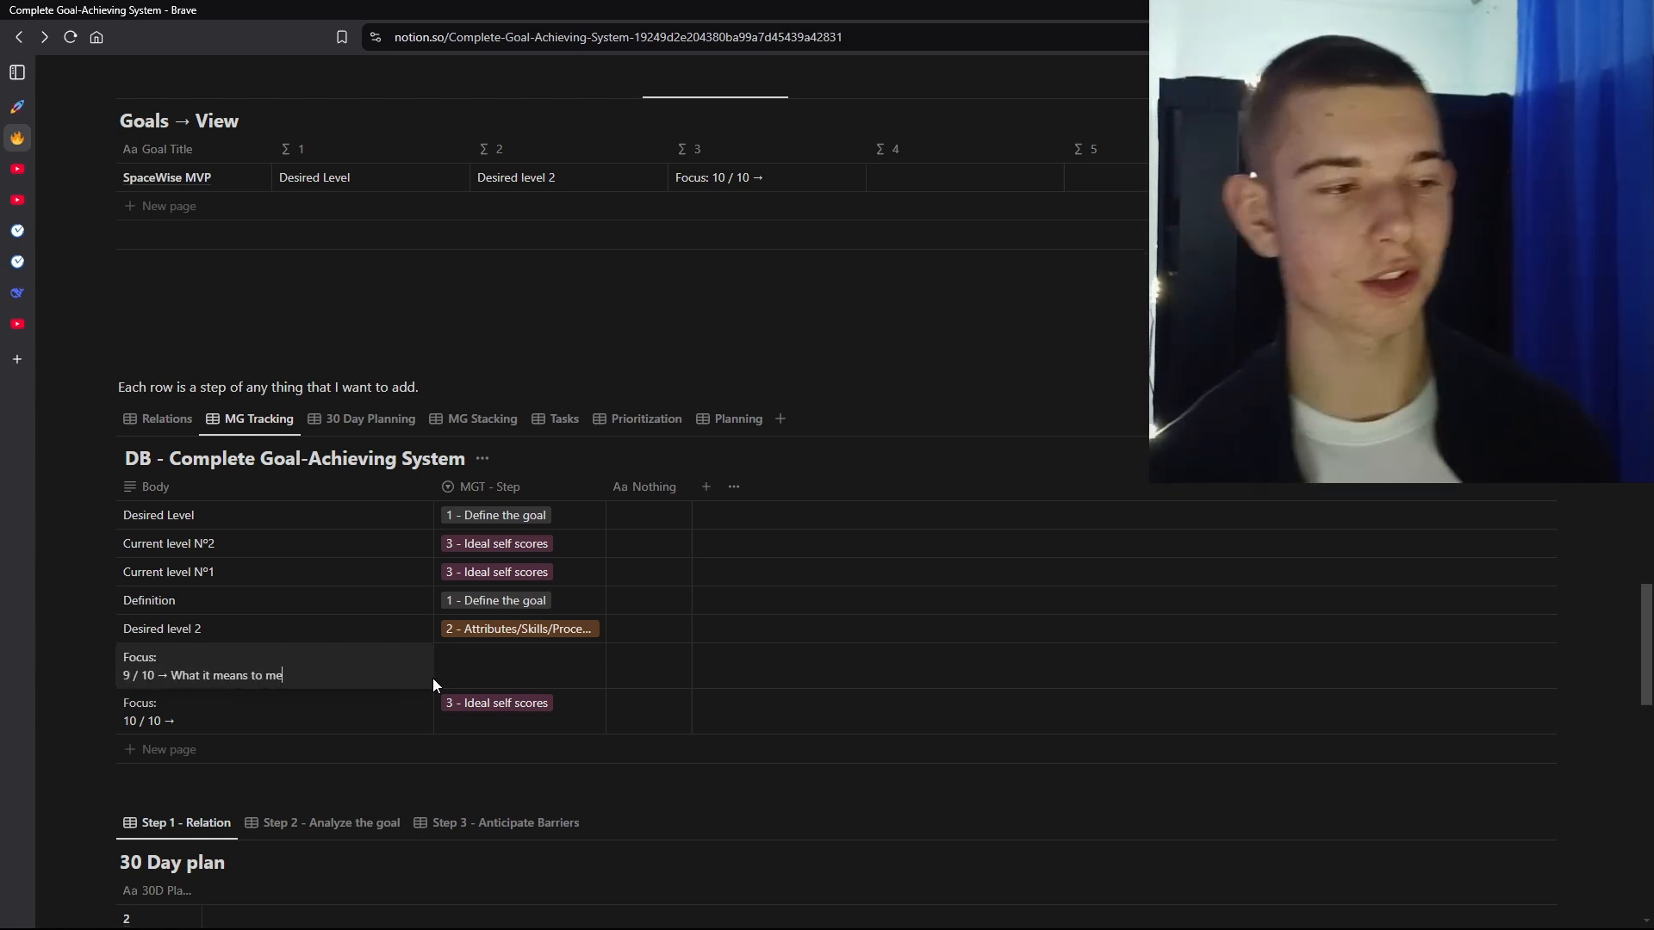
{"action": "left_click", "coordinate": [516, 680]}
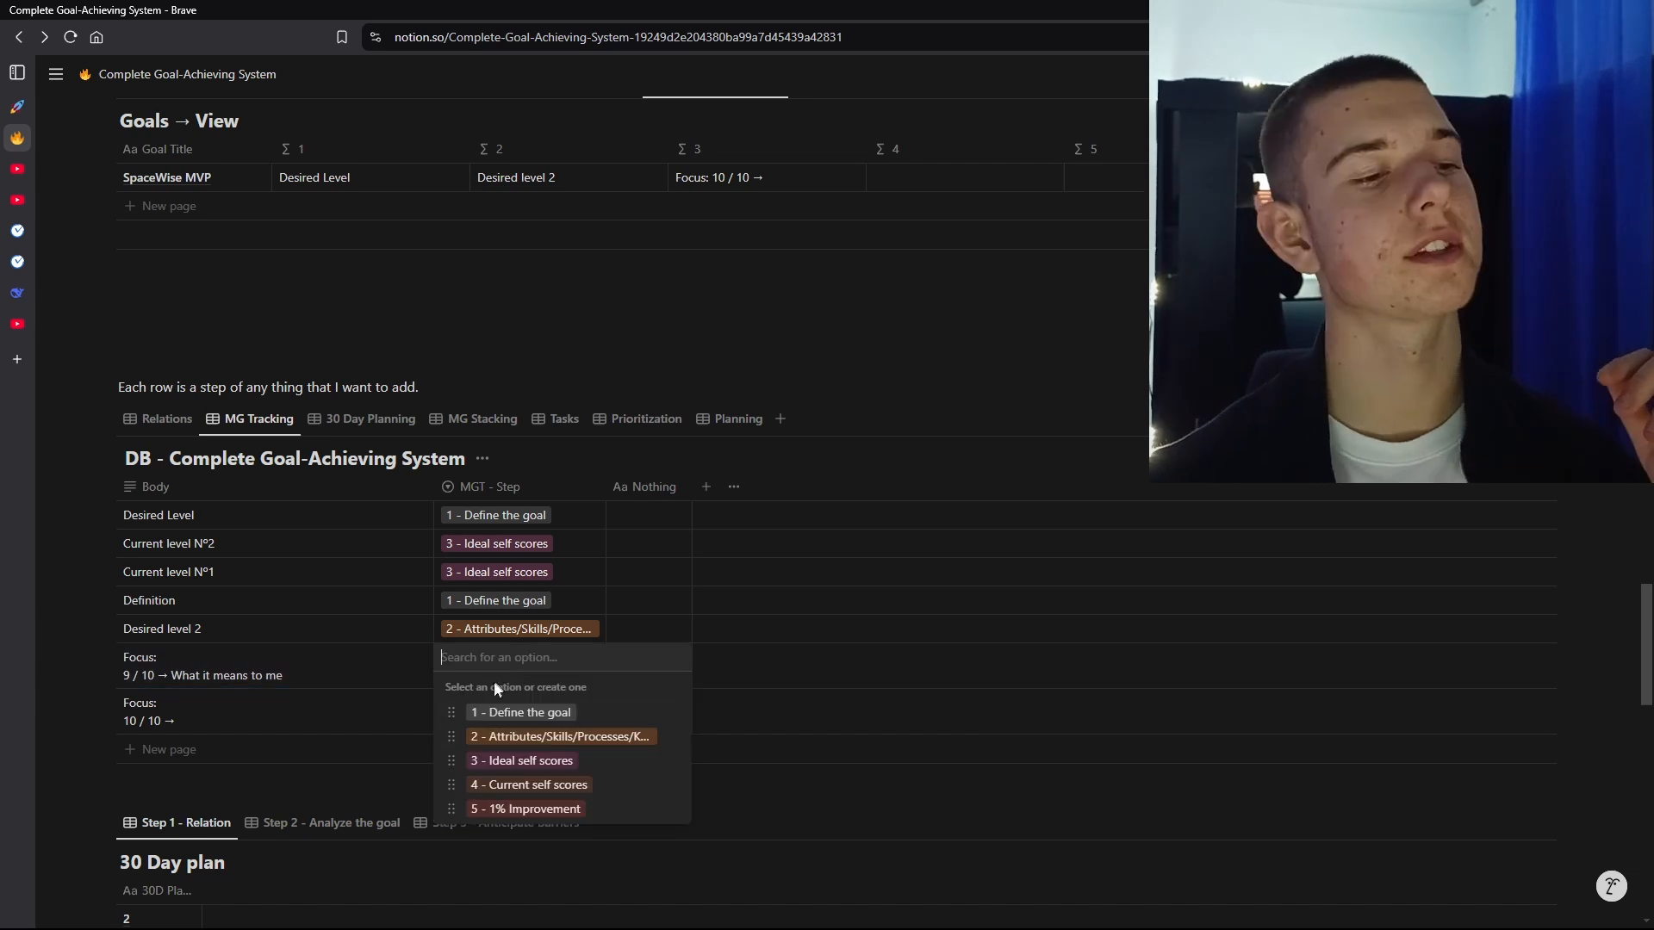
{"action": "left_click", "coordinate": [554, 763]}
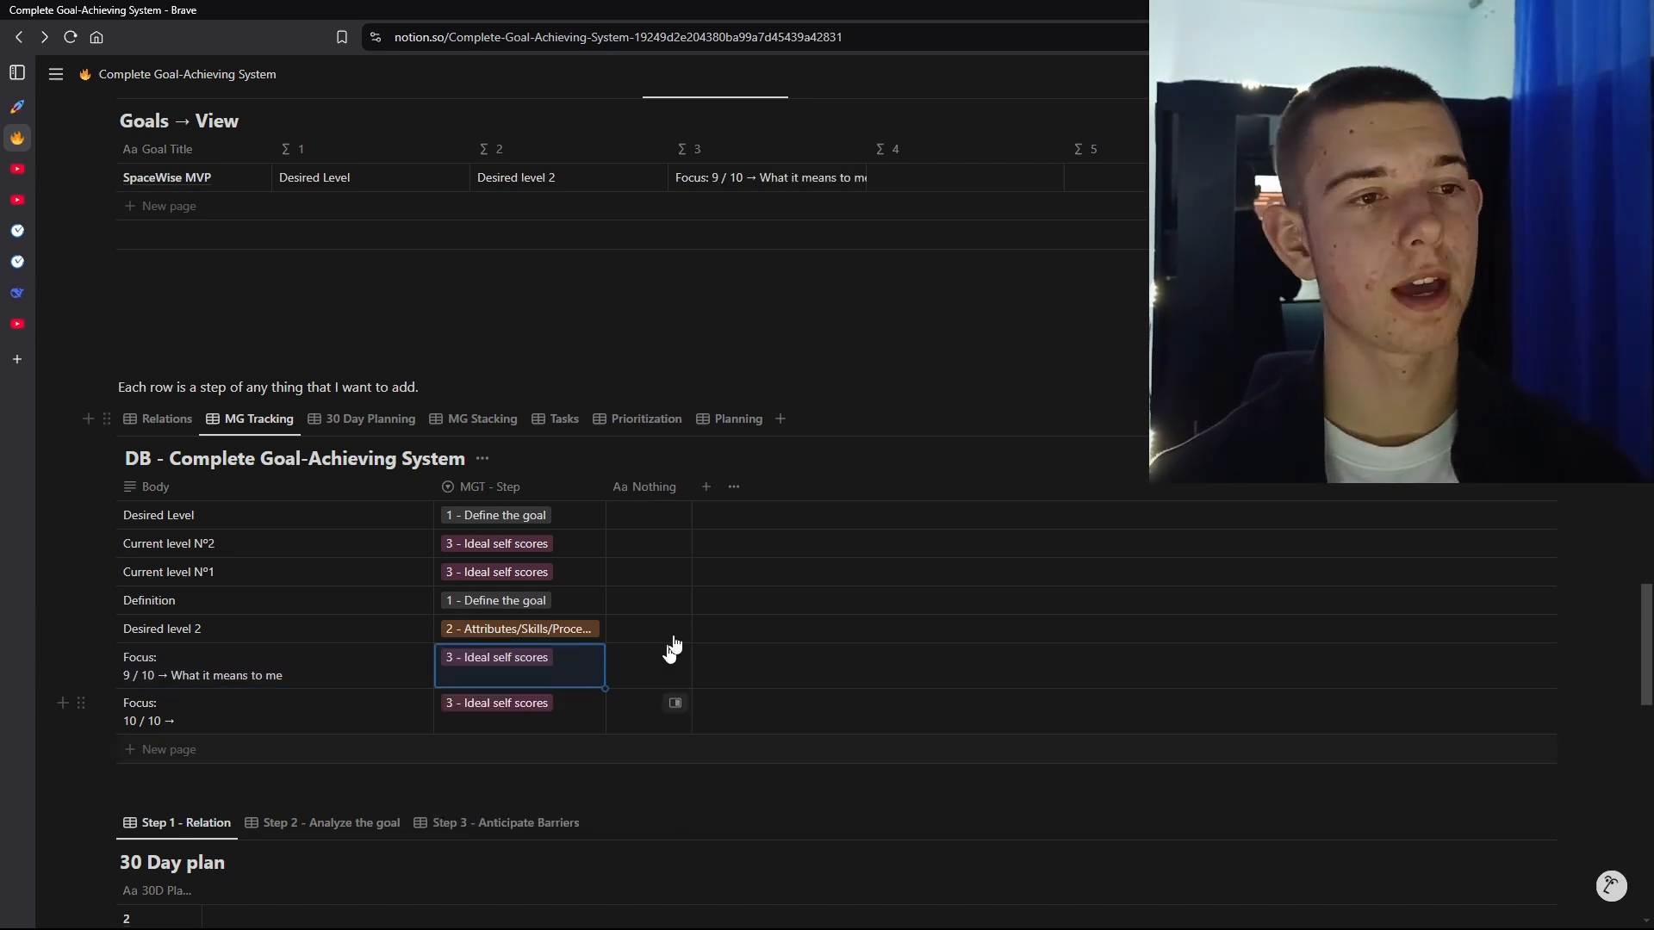
Step: Wrap the text in column 3 of the Goals view and widen that column slightly
{"action": "left_click", "coordinate": [829, 159]}
{"action": "left_click", "coordinate": [838, 433]}
{"action": "left_click", "coordinate": [937, 374]}
{"action": "left_click_drag", "start_coordinate": [865, 148], "coordinate": [897, 147]}
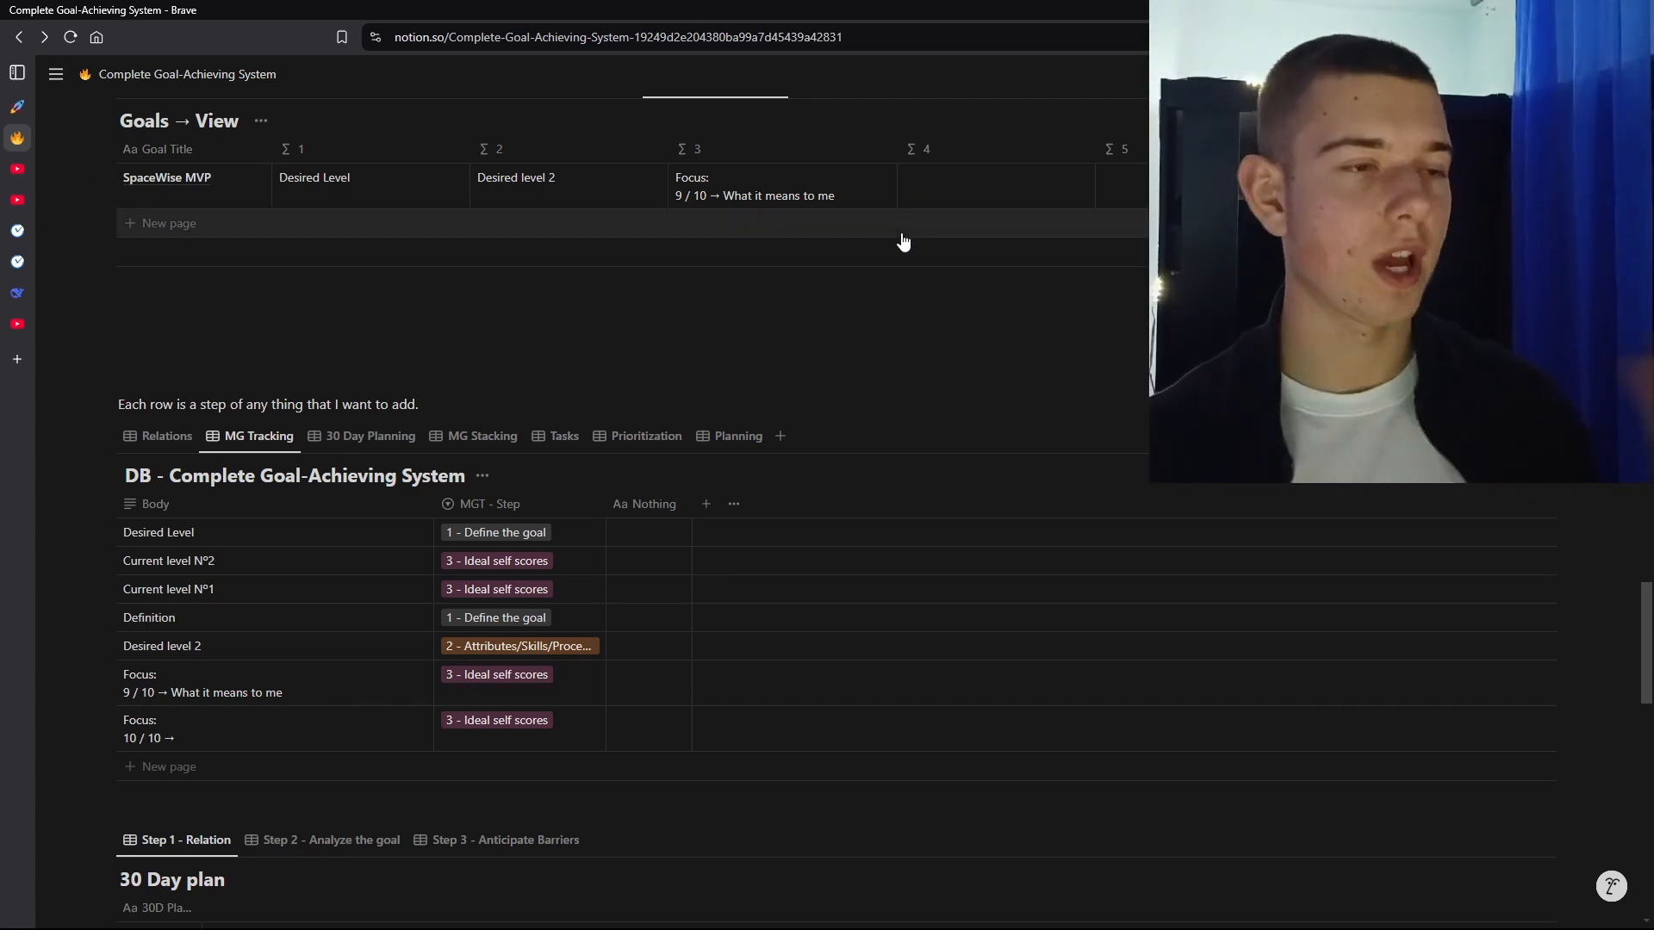
Step: Look through the Goals database's Relations & Utilities, Active MG's and Active 30D-Plan views and examine the plan's columns
{"action": "scroll", "coordinate": [852, 405], "scroll_direction": "up", "scroll_amount": 2}
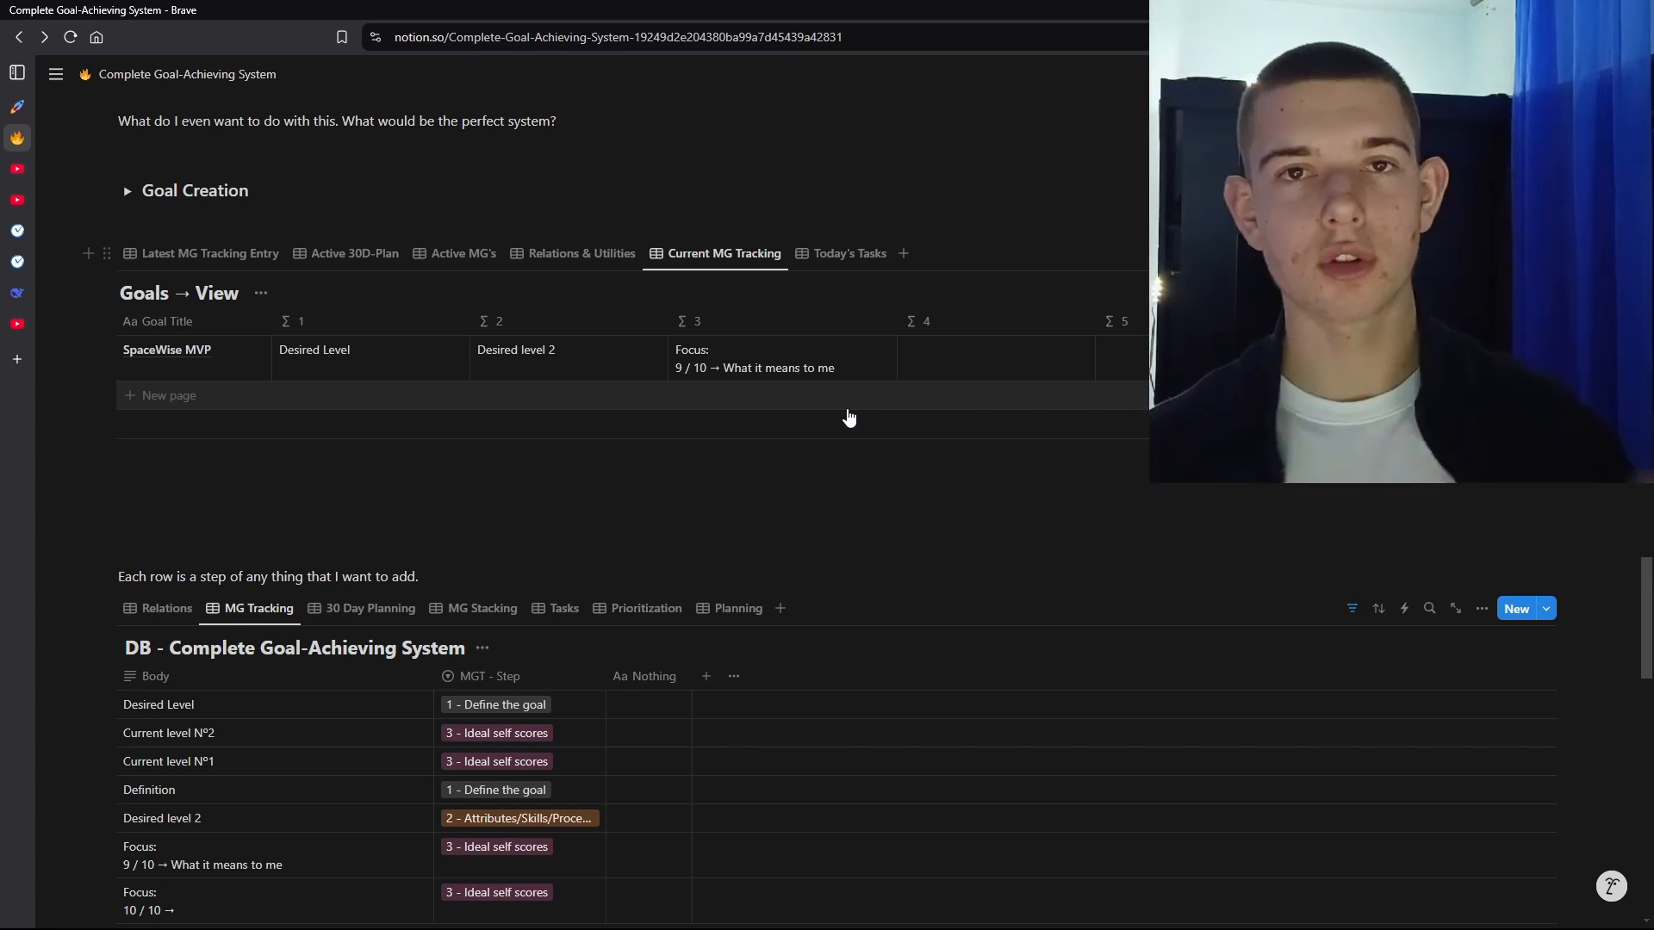
{"action": "left_click", "coordinate": [568, 252]}
{"action": "left_click", "coordinate": [463, 252]}
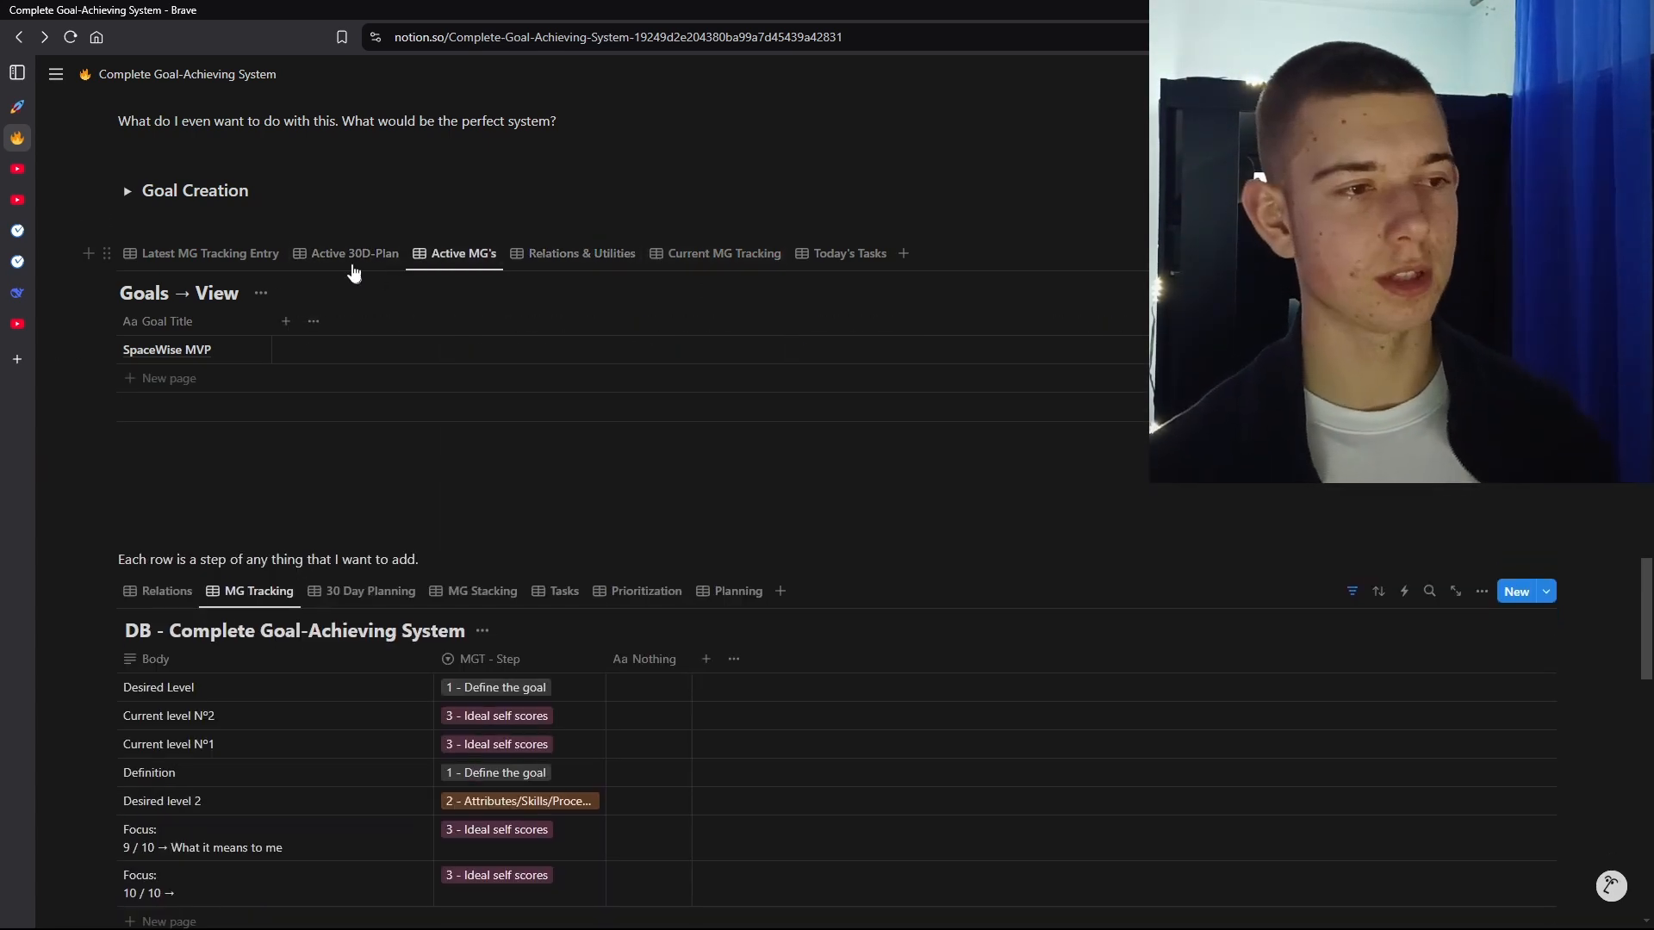
{"action": "left_click", "coordinate": [354, 252]}
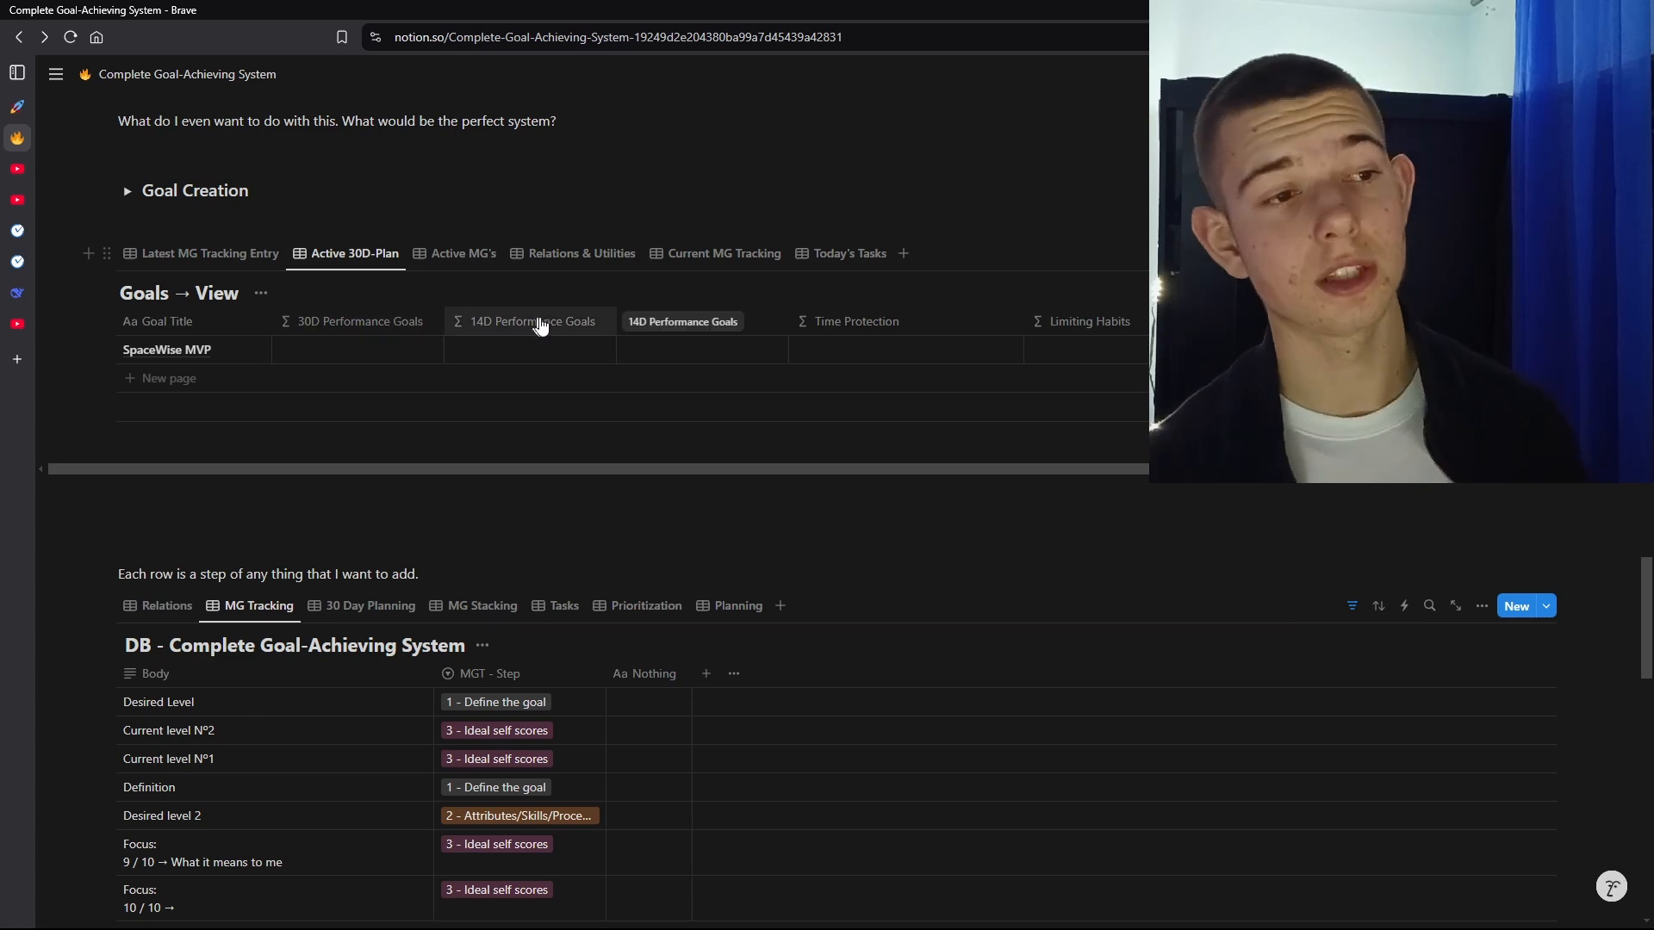
{"action": "scroll", "coordinate": [1130, 322], "scroll_direction": "right", "scroll_amount": 2}
{"action": "scroll", "coordinate": [620, 349], "scroll_direction": "left", "scroll_amount": 2}
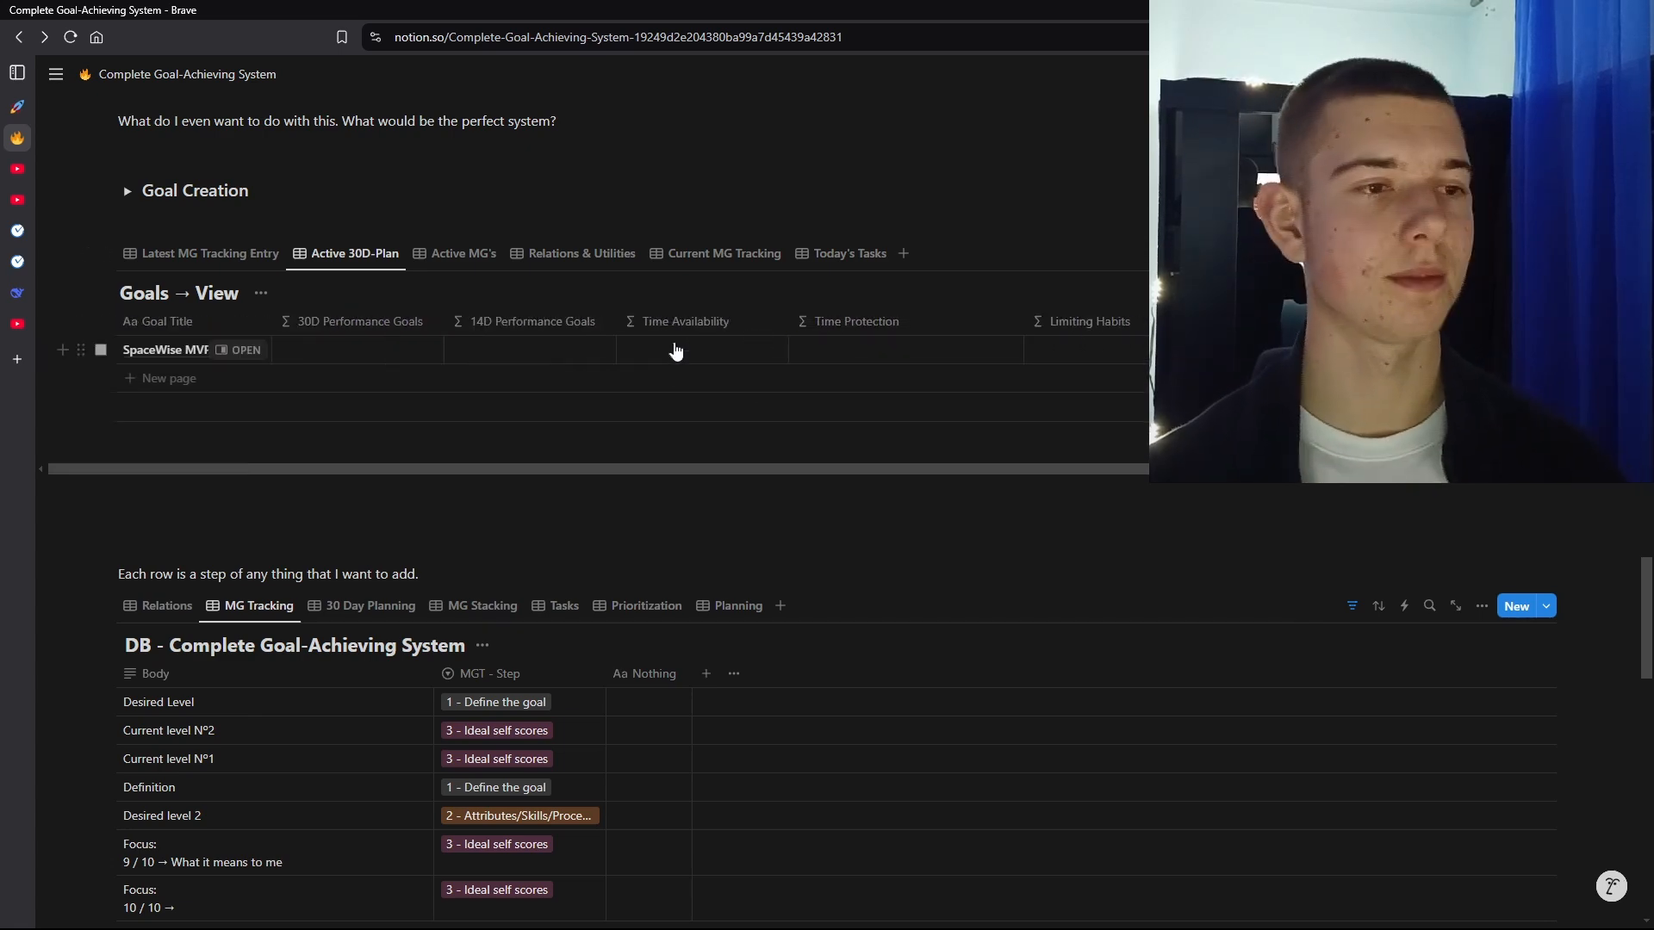
{"action": "left_click", "coordinate": [701, 355]}
{"action": "key", "text": "Escape"}
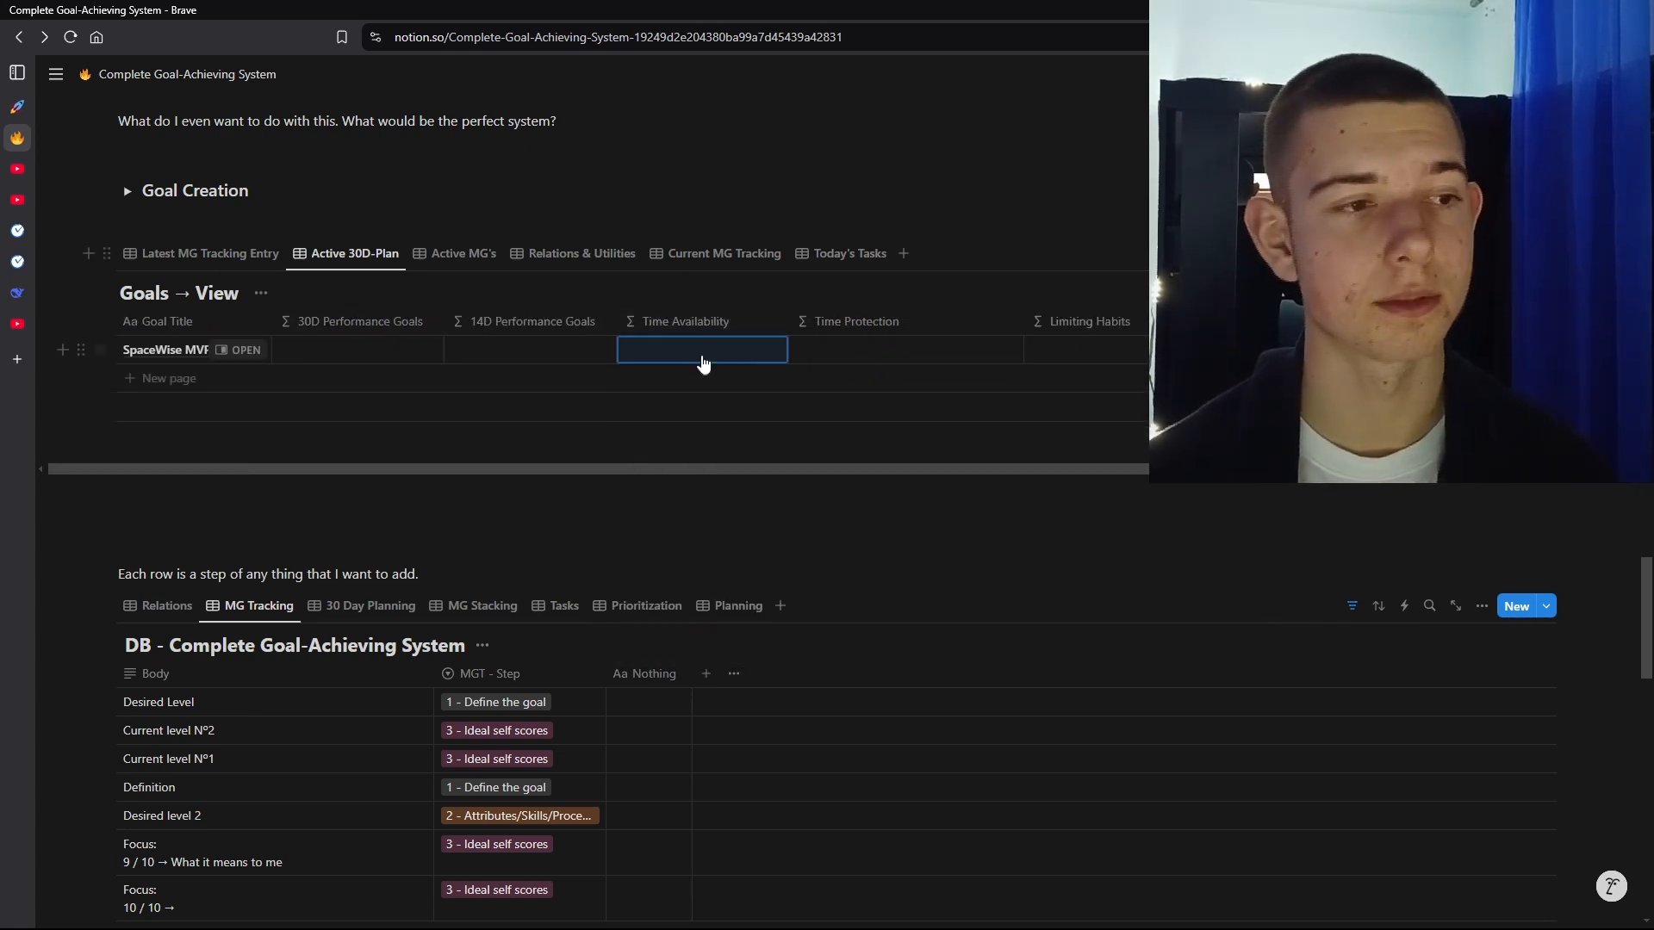
{"action": "scroll", "coordinate": [240, 472], "scroll_direction": "down", "scroll_amount": 3}
{"action": "scroll", "coordinate": [362, 668], "scroll_direction": "up", "scroll_amount": 4}
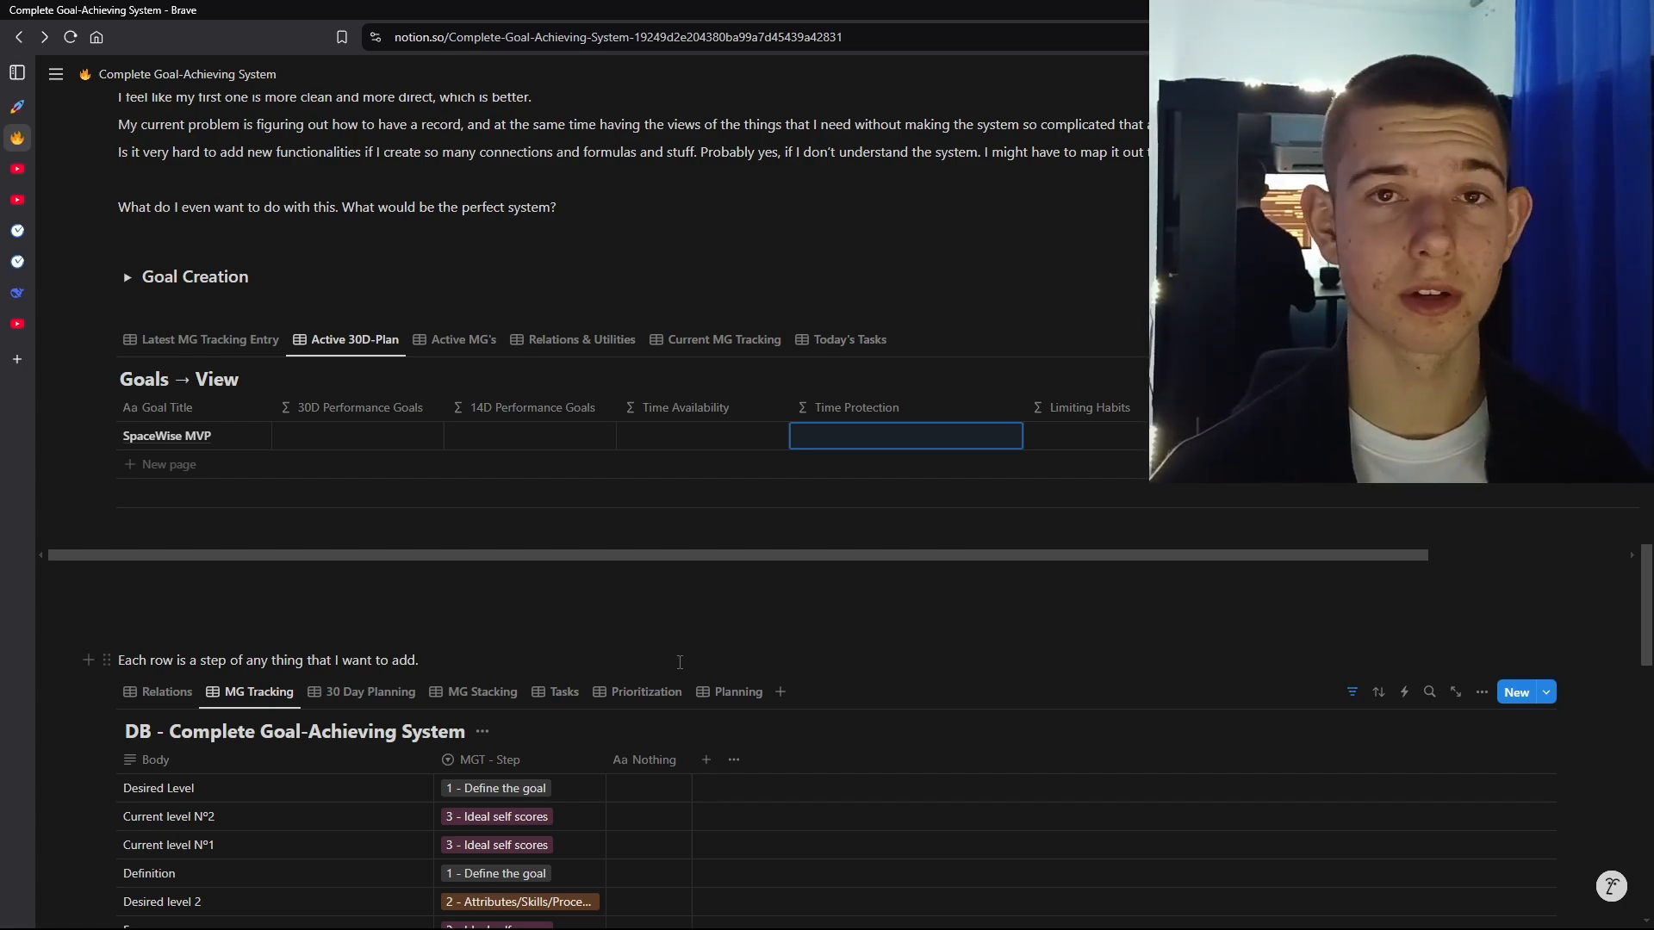
Step: Go to the Kolb's Cycle section near the end of the page and review its View, Reflection and Relations views
{"action": "scroll", "coordinate": [508, 529], "scroll_direction": "down", "scroll_amount": 7}
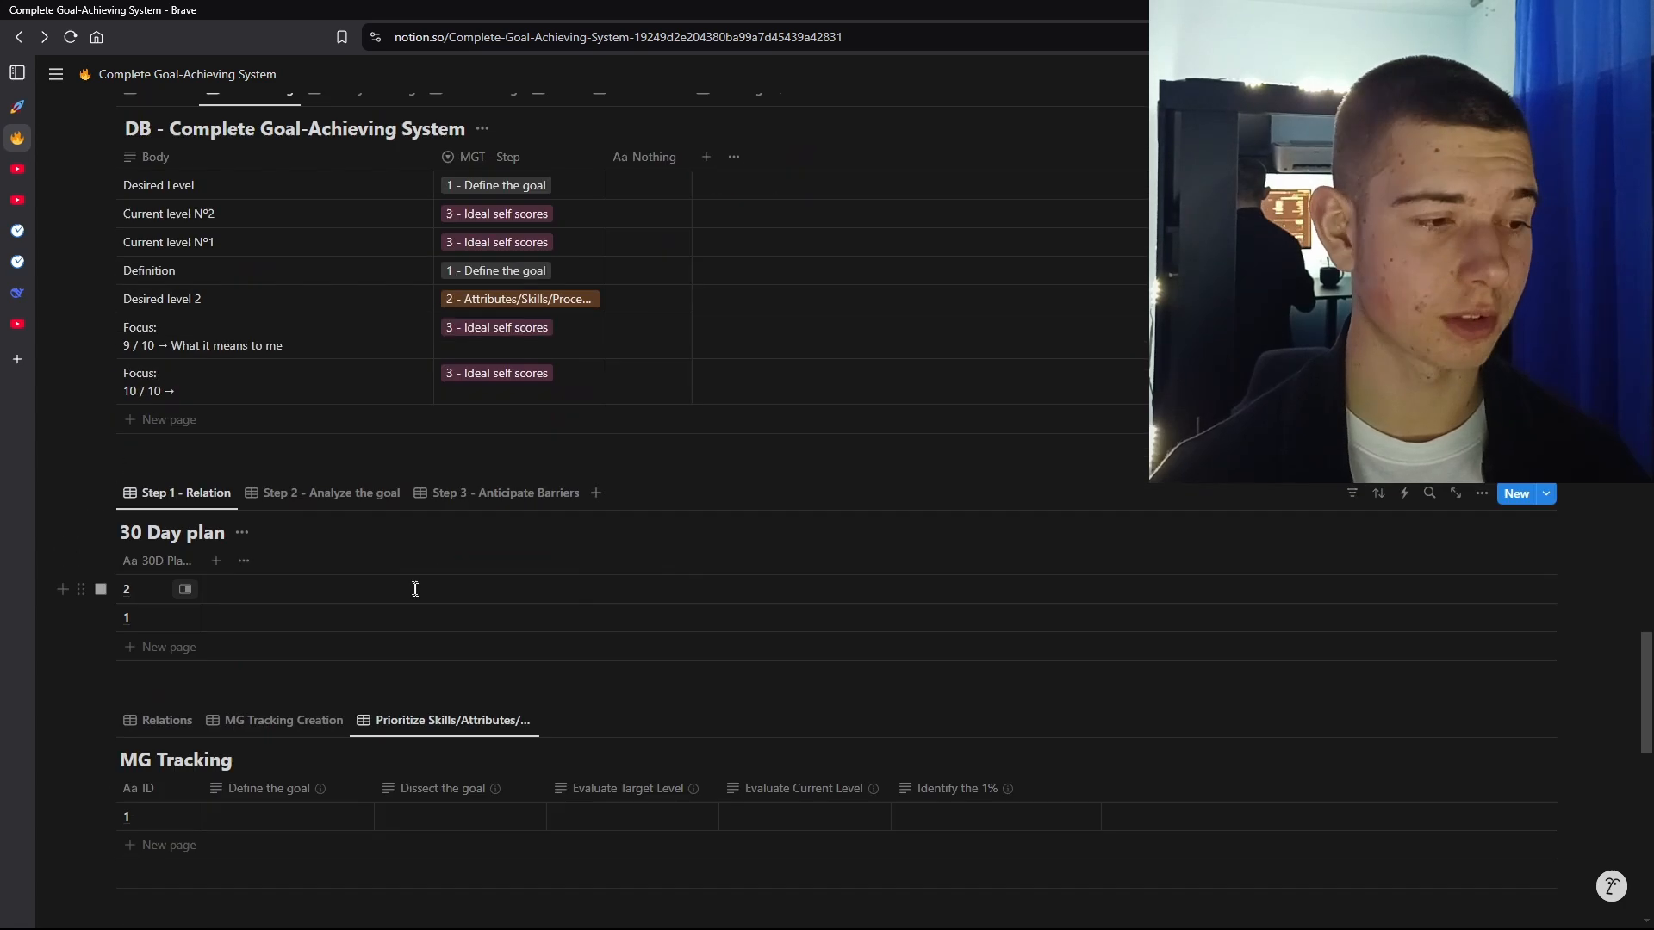
{"action": "scroll", "coordinate": [345, 667], "scroll_direction": "down", "scroll_amount": 10}
{"action": "left_click", "coordinate": [185, 525]}
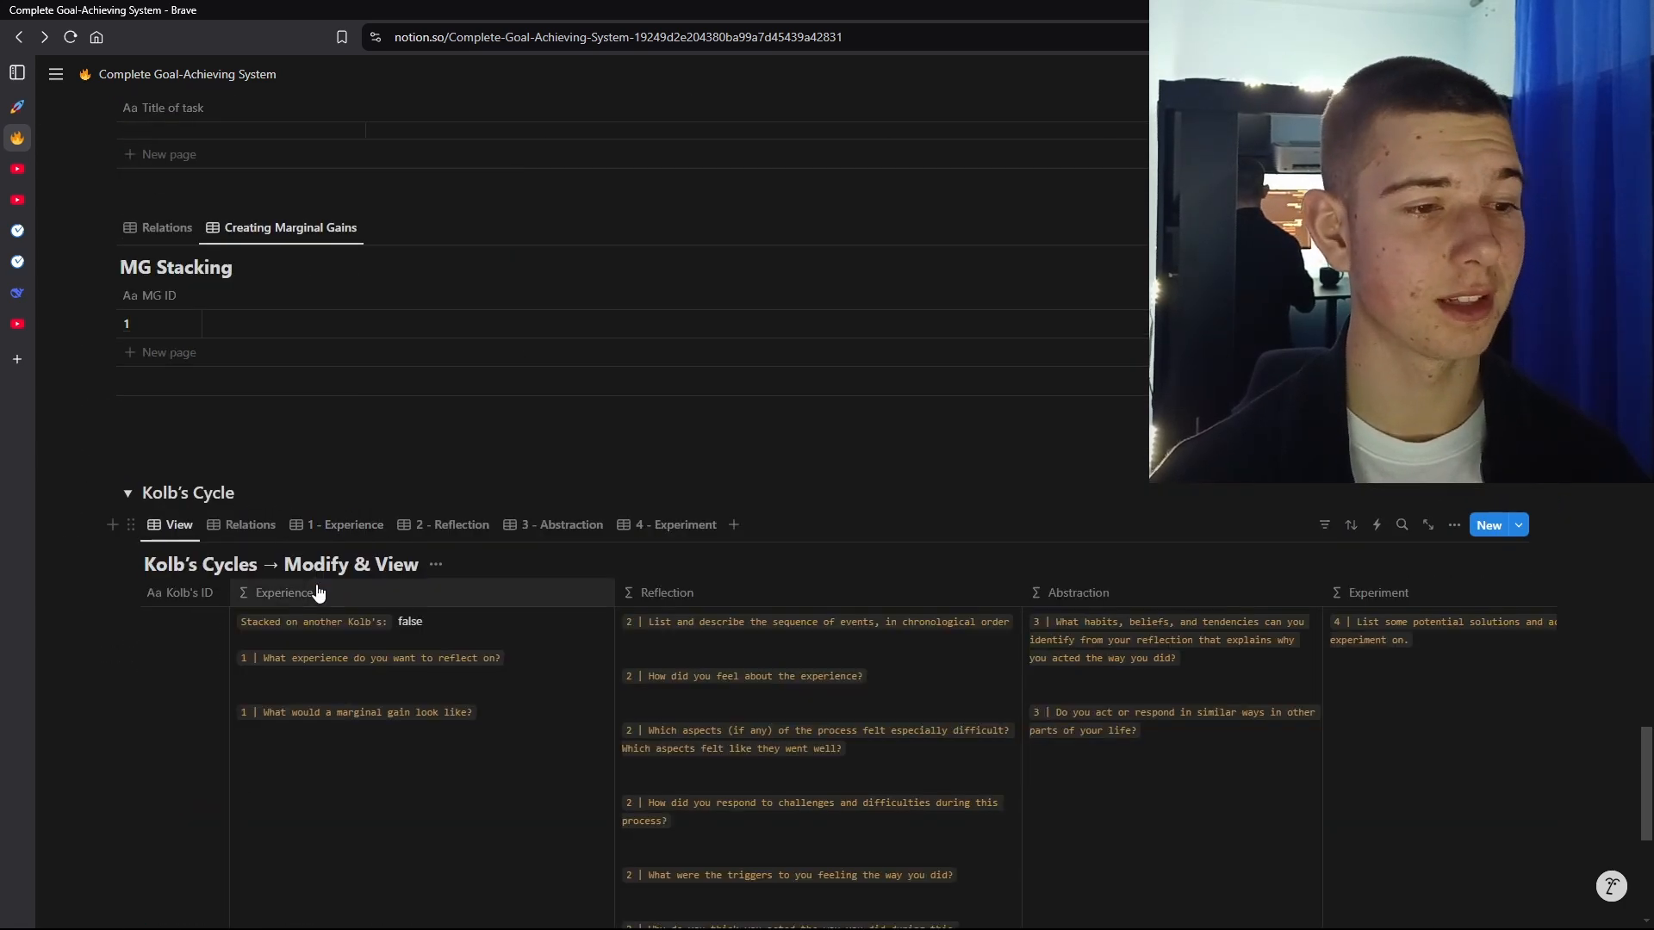
{"action": "scroll", "coordinate": [321, 620], "scroll_direction": "down", "scroll_amount": 2}
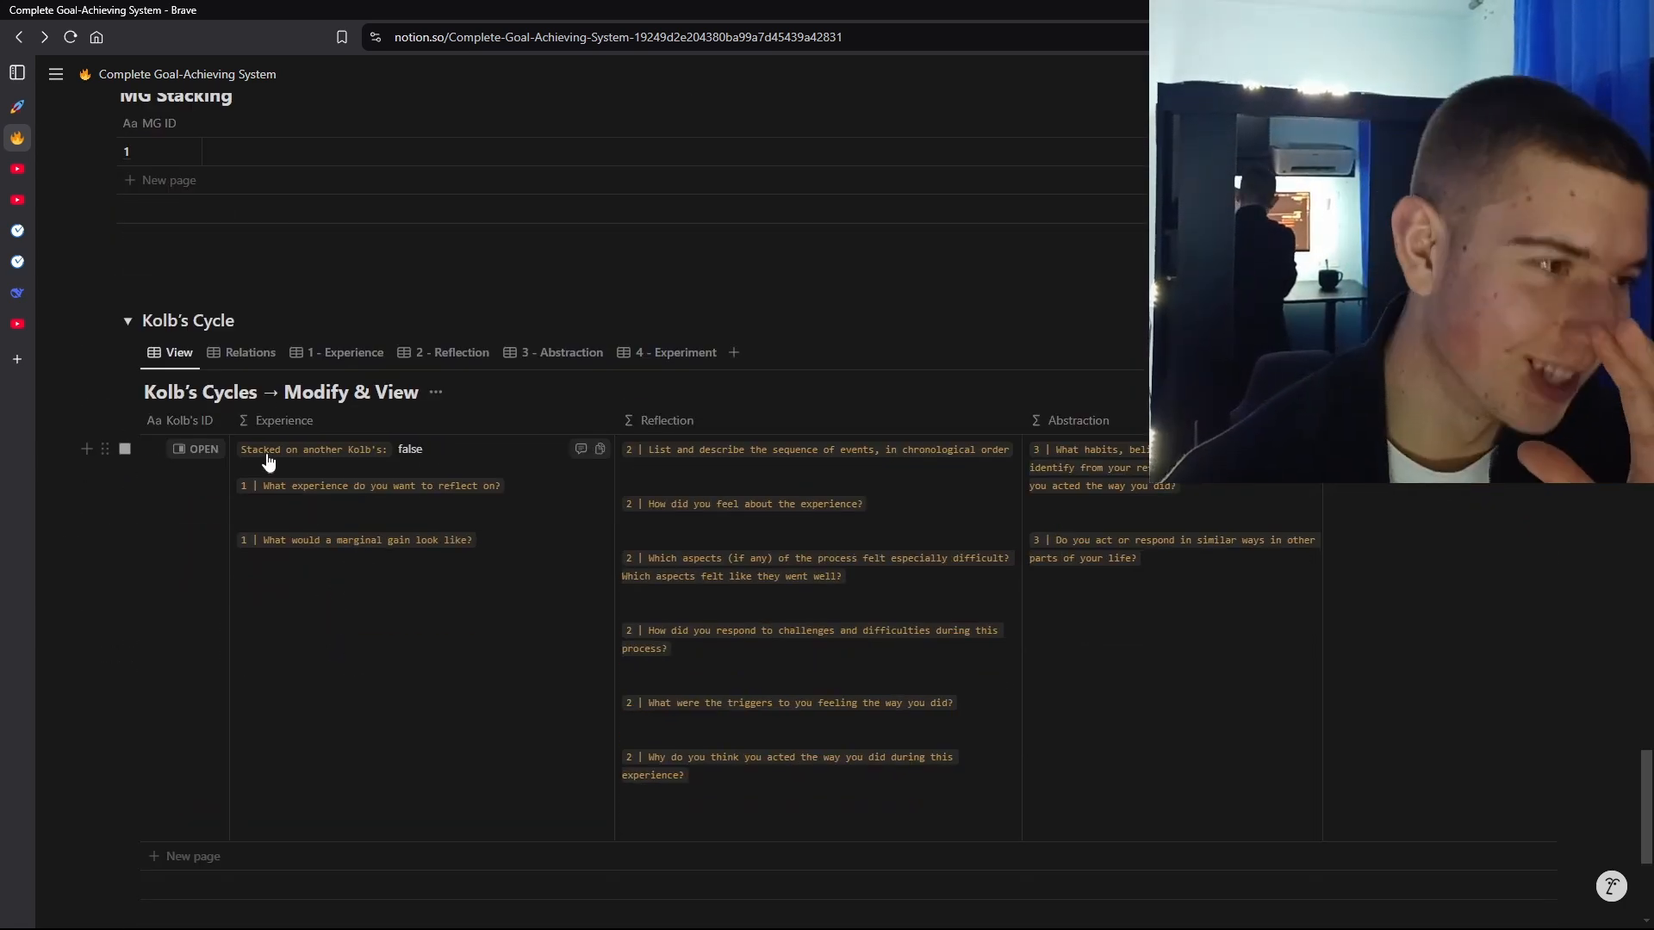
{"action": "left_click", "coordinate": [340, 352]}
{"action": "left_click", "coordinate": [564, 352]}
{"action": "left_click", "coordinate": [452, 352]}
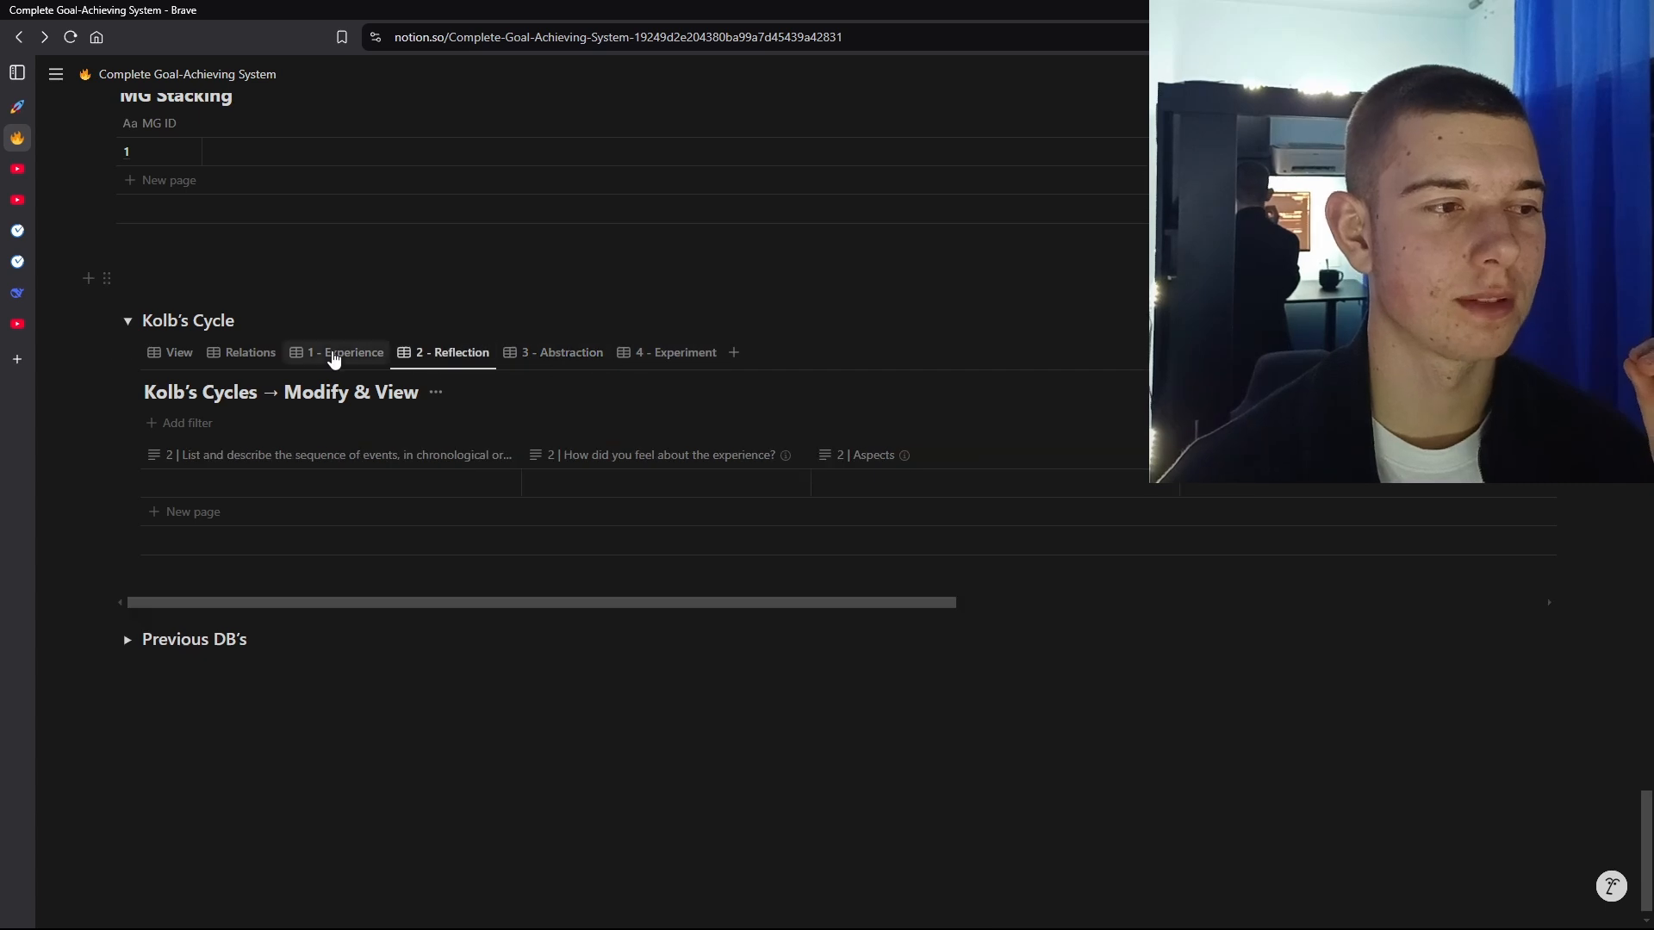
{"action": "left_click", "coordinate": [249, 352]}
{"action": "left_click", "coordinate": [176, 390]}
{"action": "left_click", "coordinate": [239, 358]}
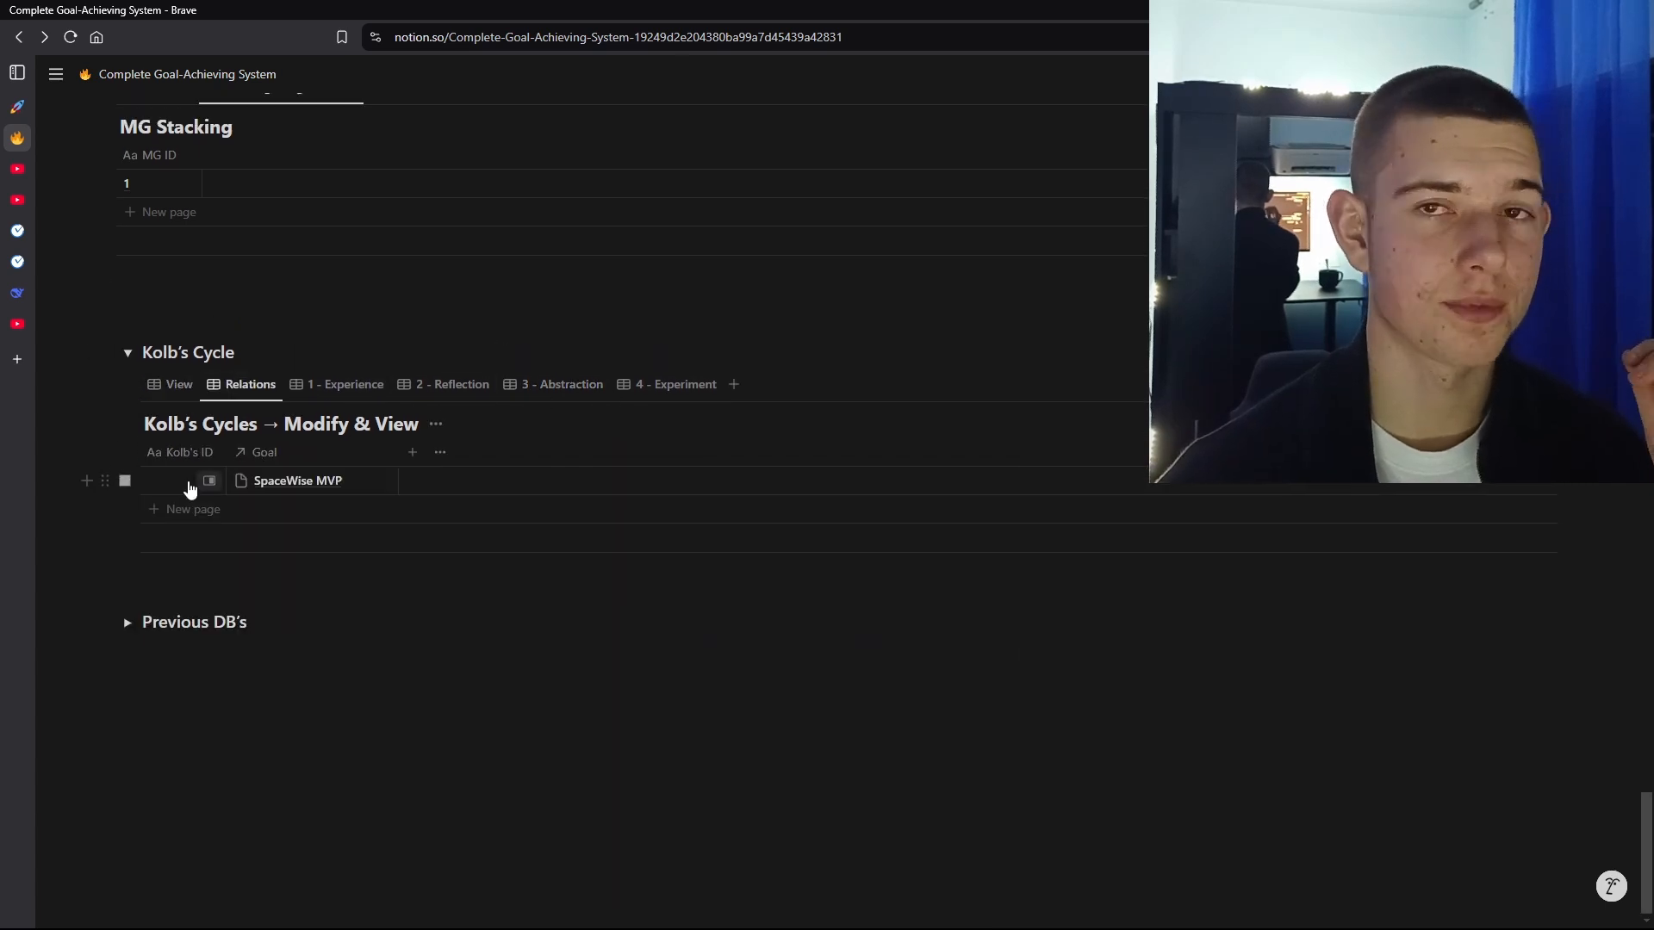
Step: Go through the question columns of the Experience, Reflection, Abstraction and Experiment views of Kolb's Cycles
{"action": "left_click", "coordinate": [340, 384]}
{"action": "left_click", "coordinate": [478, 353]}
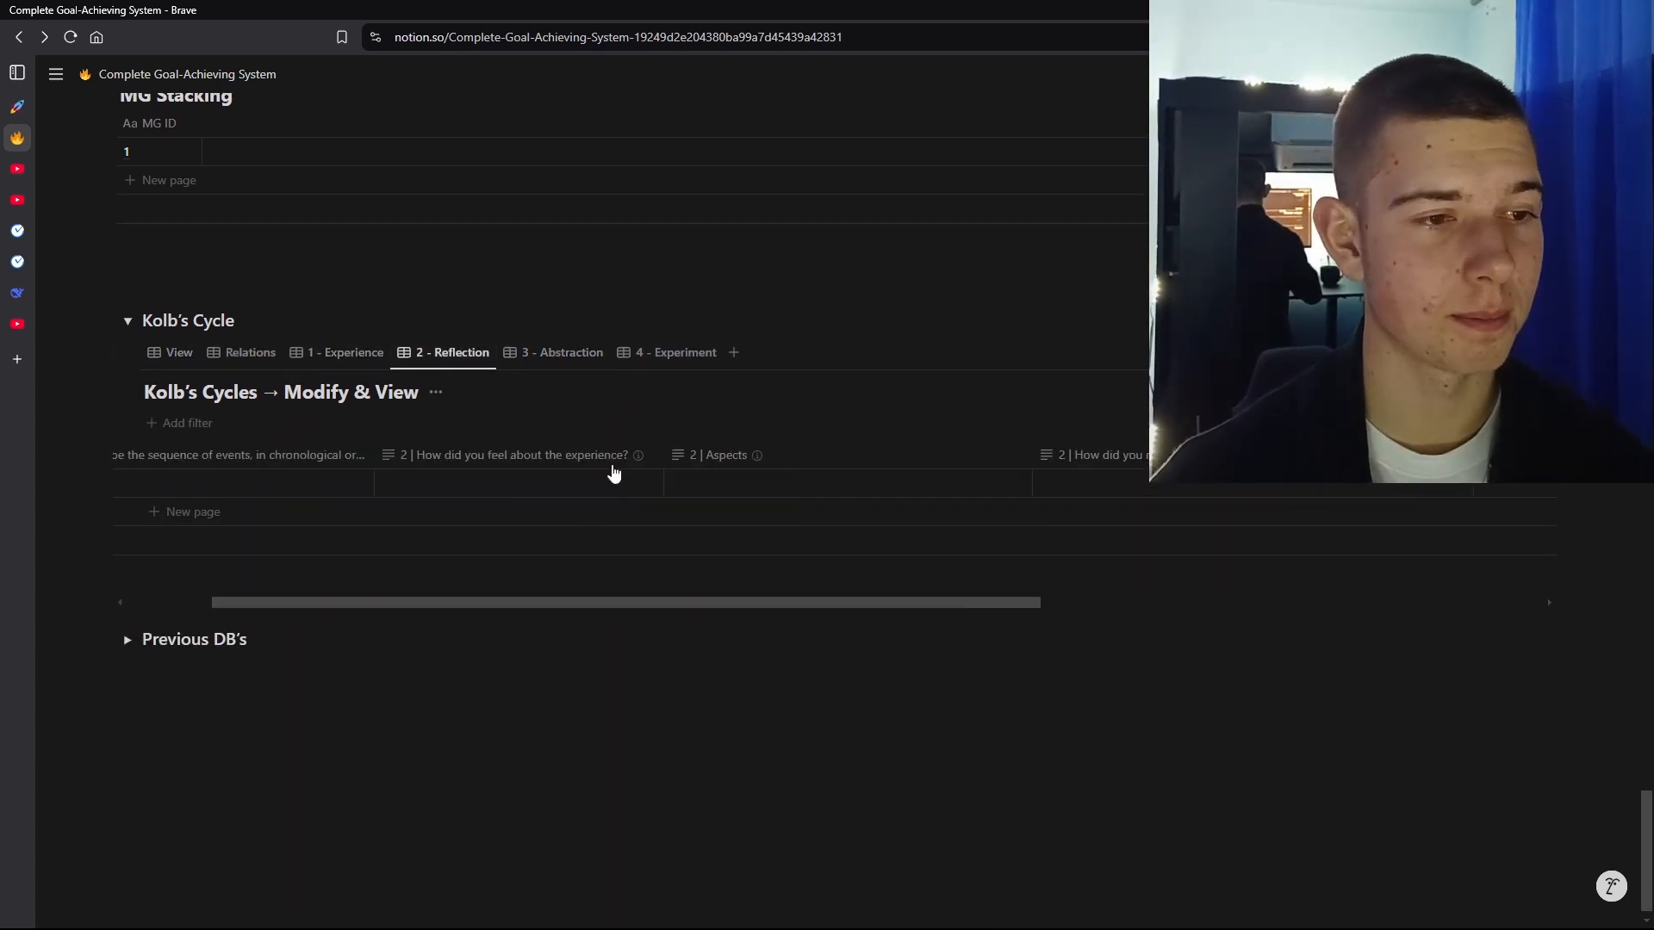
{"action": "scroll", "coordinate": [614, 474], "scroll_direction": "right", "scroll_amount": 10}
{"action": "scroll", "coordinate": [638, 473], "scroll_direction": "left", "scroll_amount": 10}
{"action": "left_click", "coordinate": [564, 352]}
{"action": "left_click", "coordinate": [676, 352]}
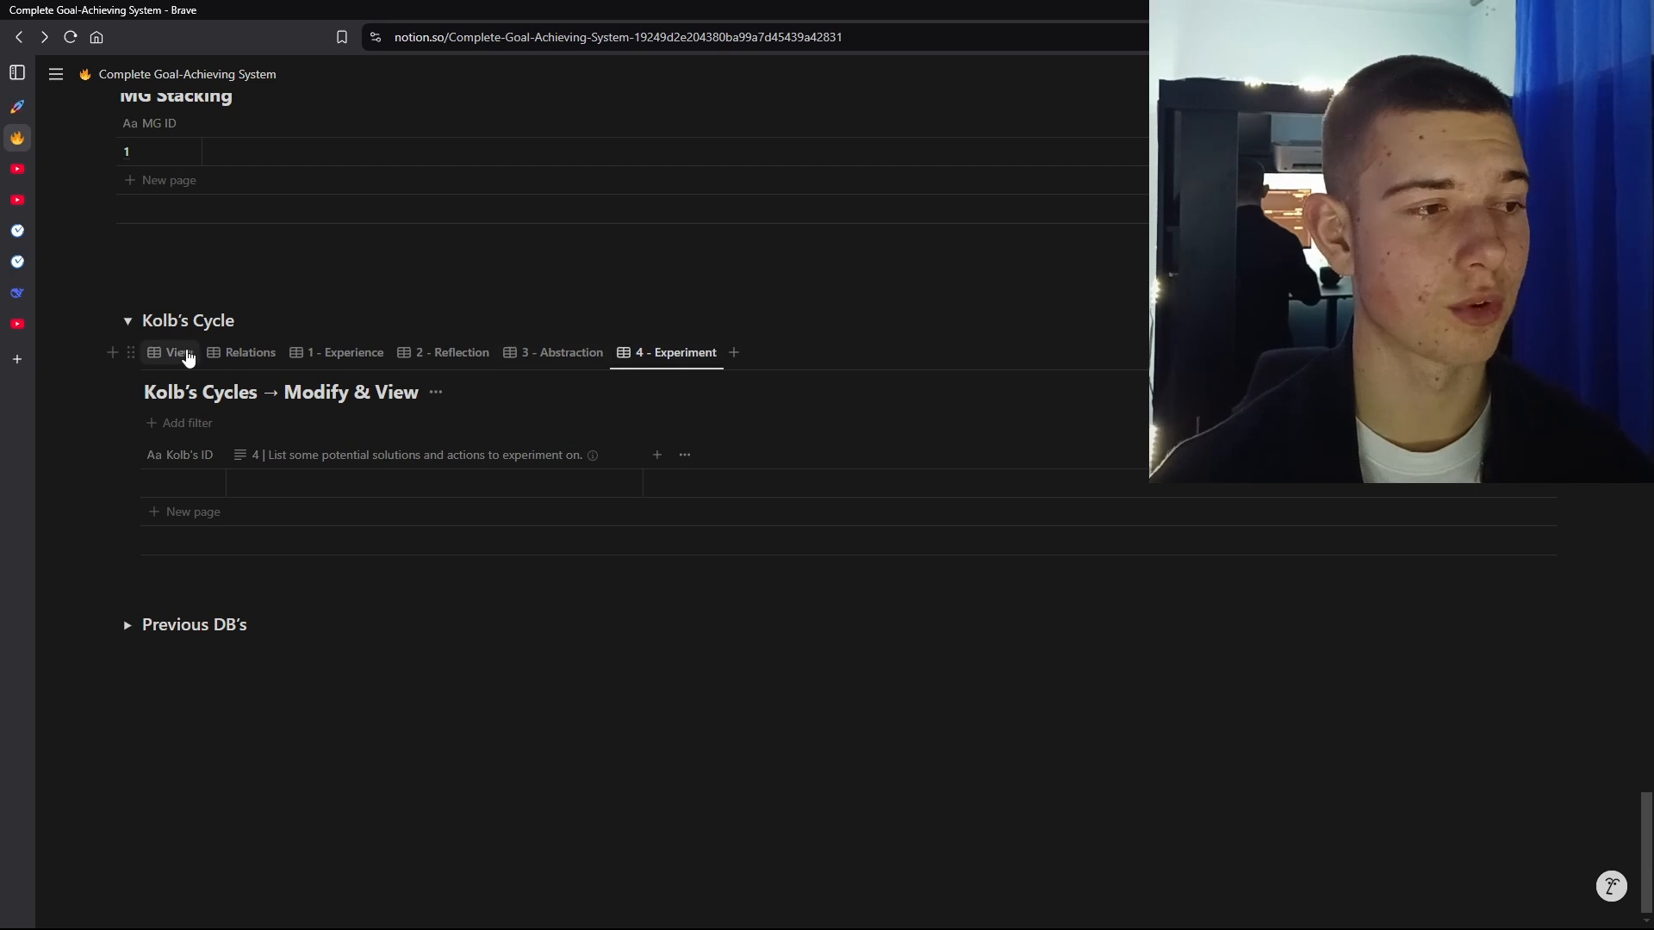
Step: Enter "dfgdfgsdgsdfgdf" as the experience to reflect on and "sdfgdfsgsdfgs" as the second Abstraction answer, and check both in the combined View
{"action": "left_click", "coordinate": [337, 352]}
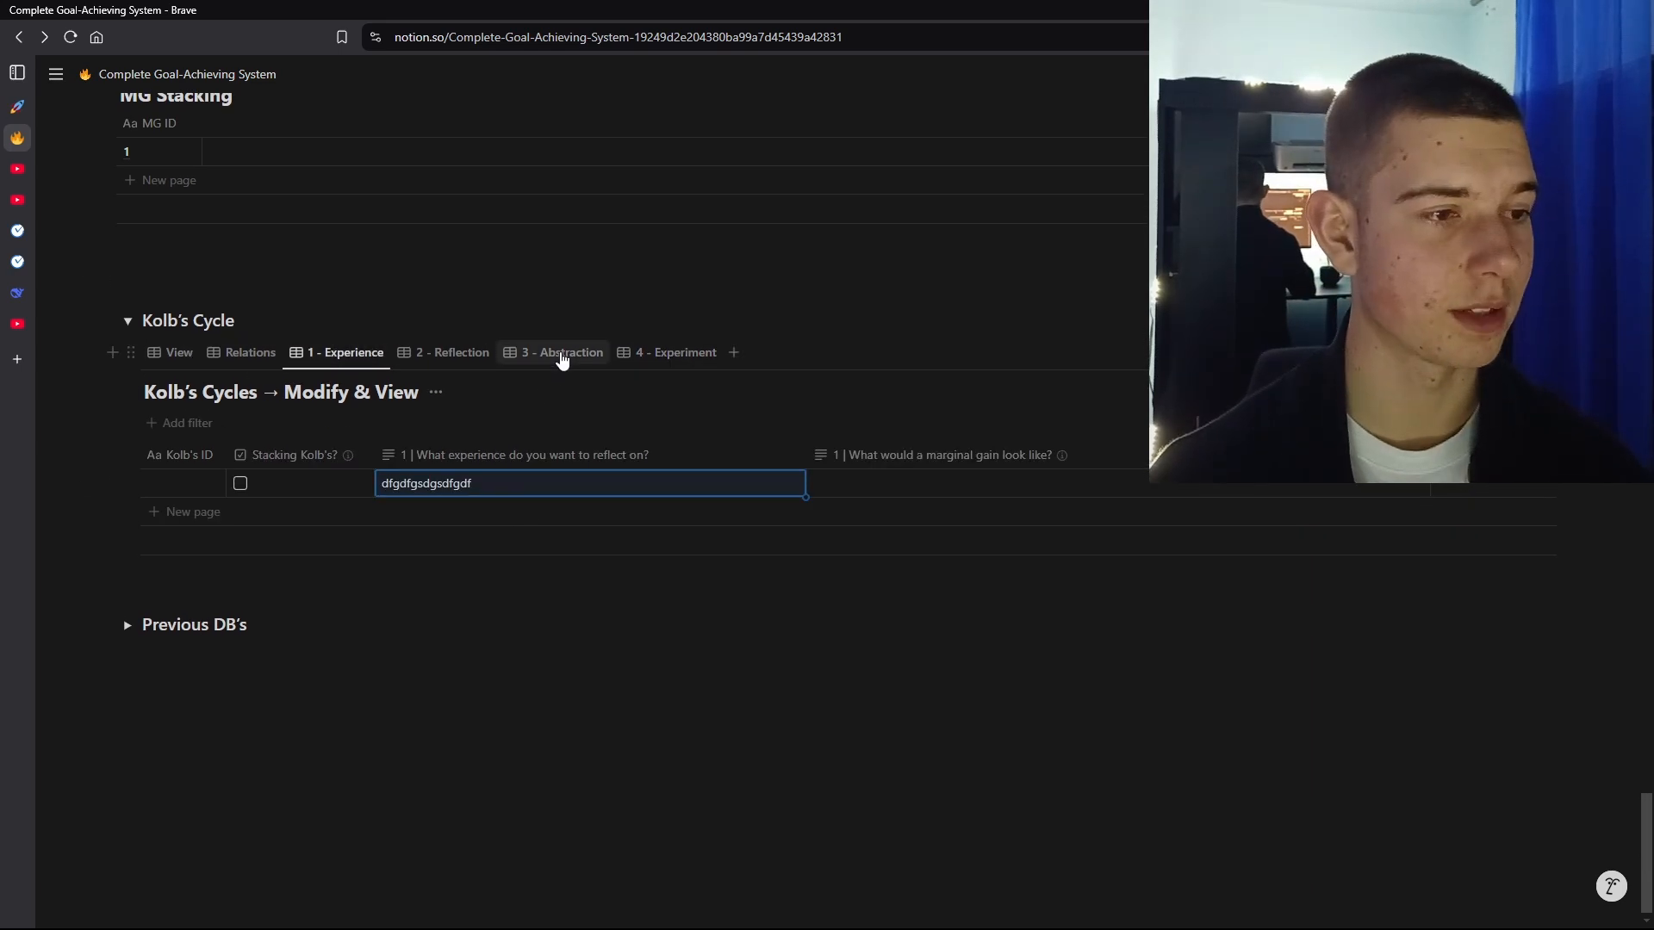
{"action": "left_click", "coordinate": [562, 360]}
{"action": "left_click", "coordinate": [177, 358]}
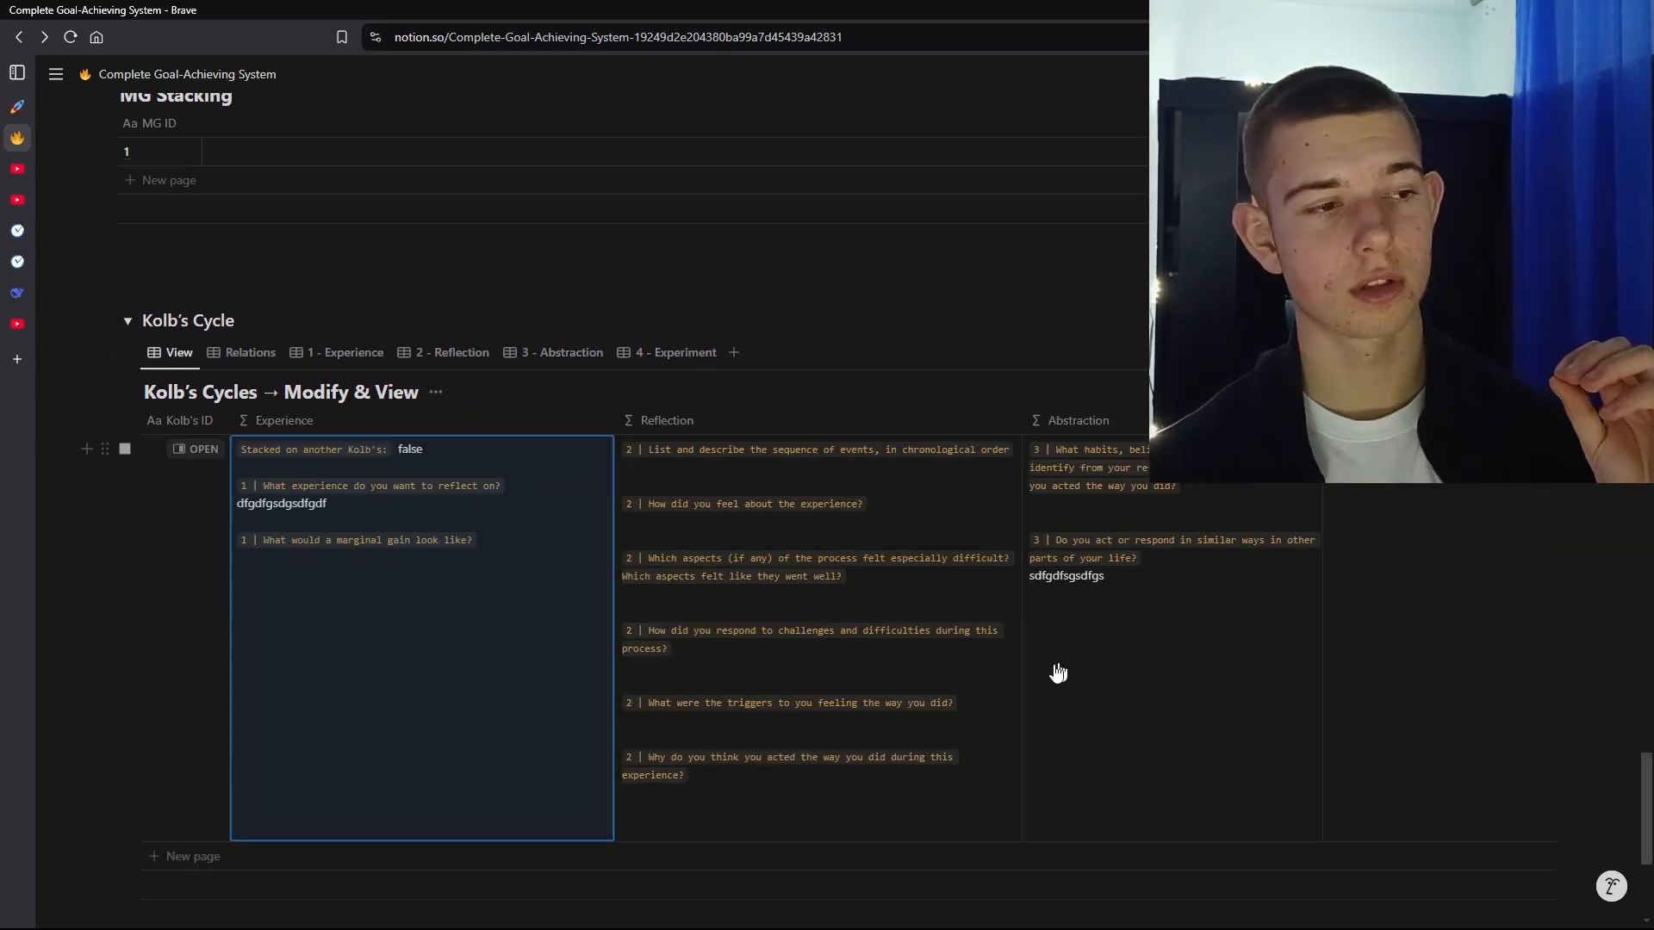
{"action": "scroll", "coordinate": [1090, 611], "scroll_direction": "down", "scroll_amount": 1}
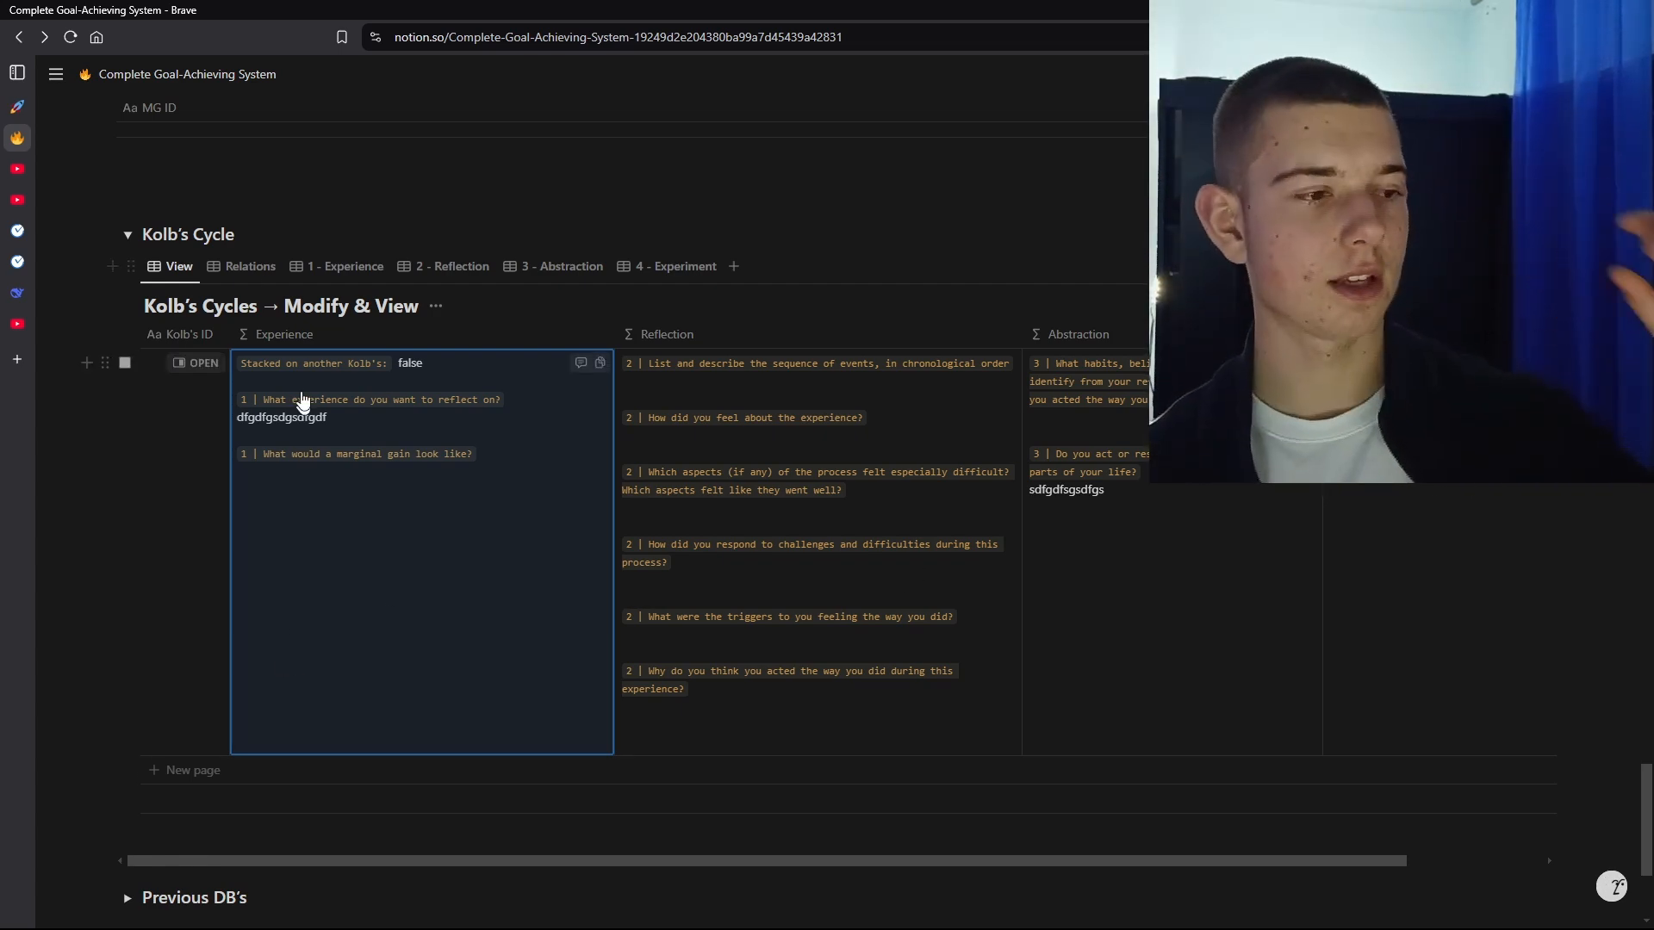
Step: Add a second Kolb's Cycles row with "dghjgjgfjh" as the experience to reflect on, and collapse the Kolb's Cycle section after checking it
{"action": "left_click", "coordinate": [243, 267]}
{"action": "left_click", "coordinate": [212, 512]}
{"action": "left_click", "coordinate": [311, 515]}
{"action": "left_click", "coordinate": [337, 384]}
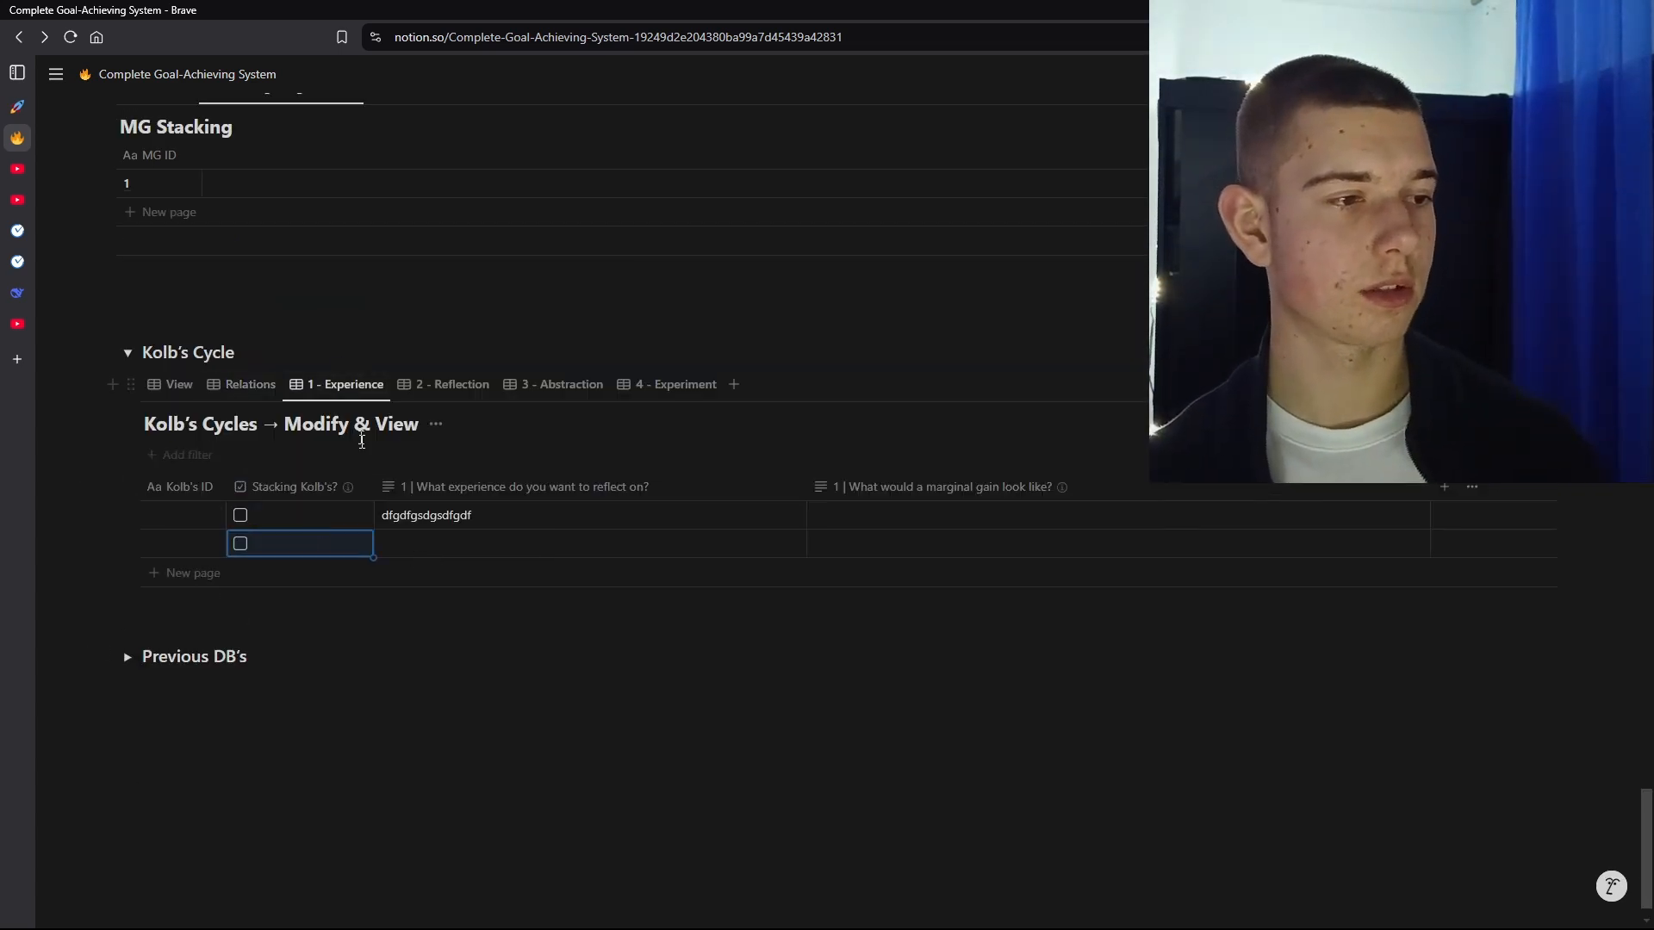
{"action": "left_click", "coordinate": [601, 535]}
{"action": "type", "text": "dghjgjgf"}
{"action": "type", "text": "jh"}
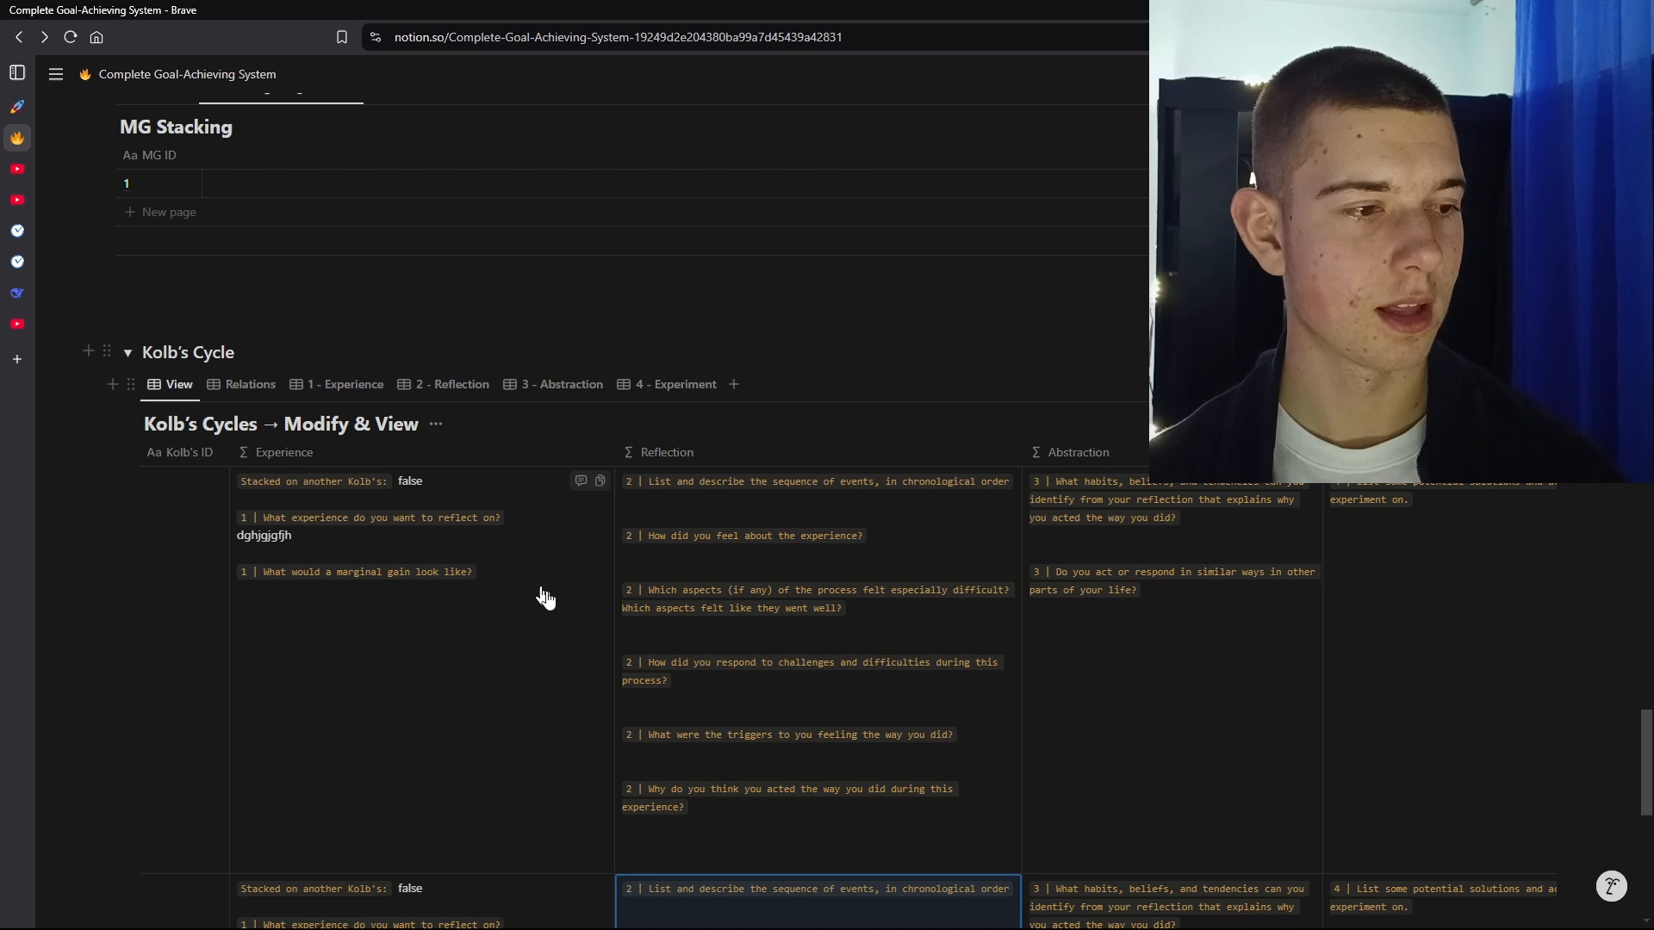
{"action": "scroll", "coordinate": [546, 598], "scroll_direction": "down", "scroll_amount": 3}
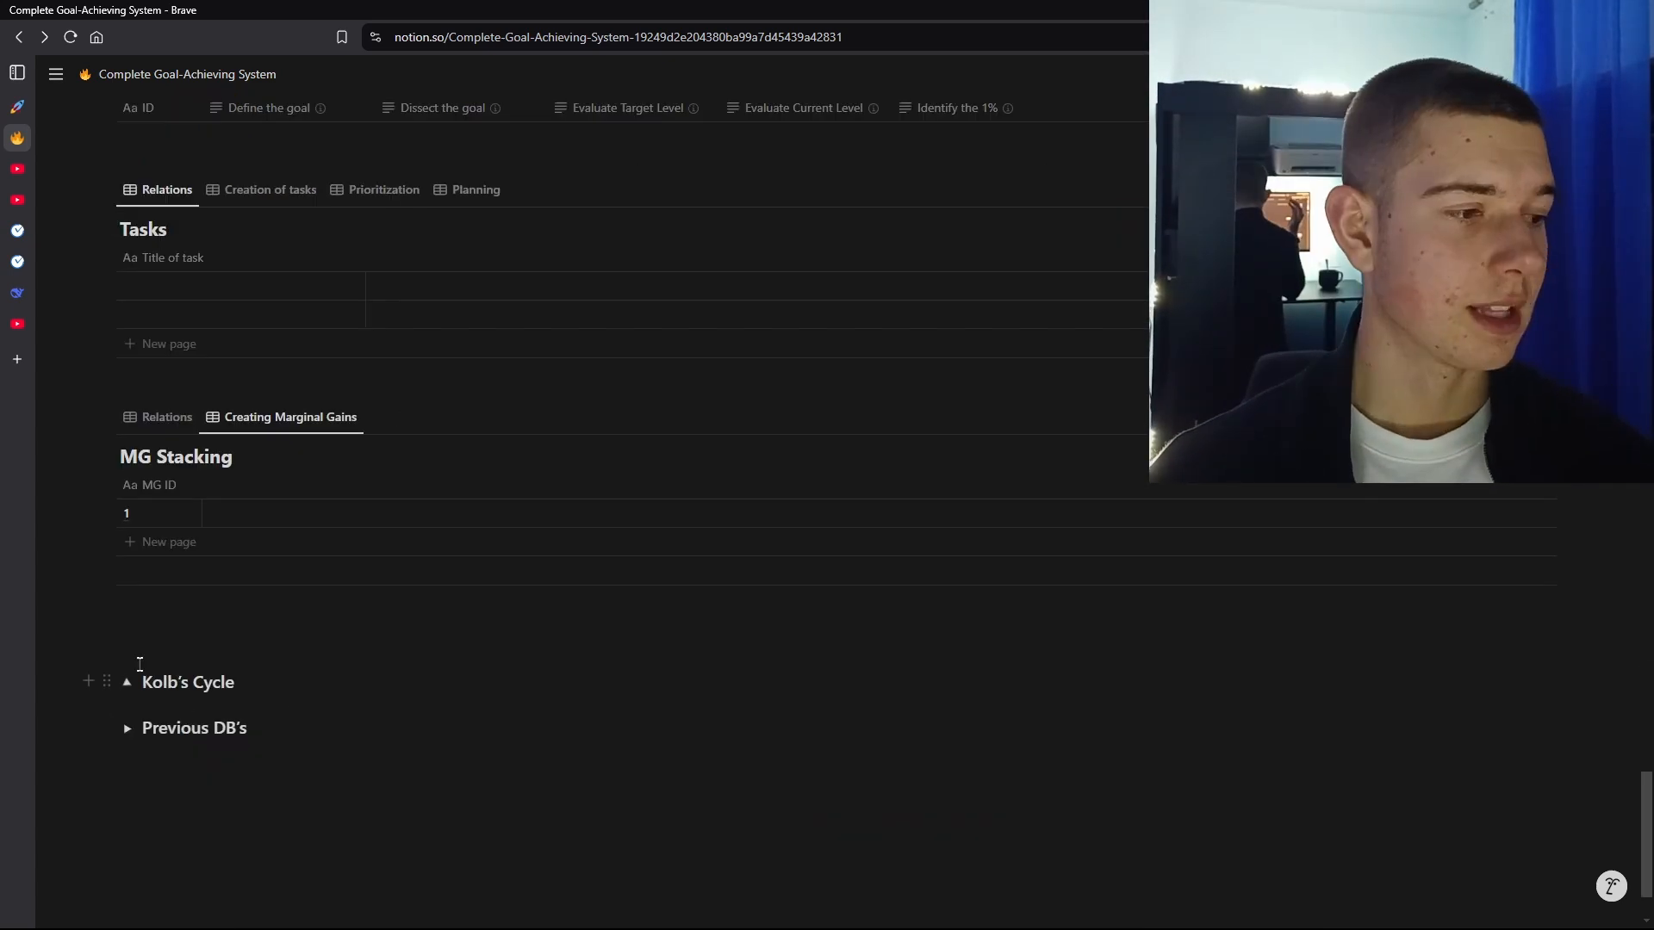
{"action": "scroll", "coordinate": [528, 656], "scroll_direction": "up", "scroll_amount": 2}
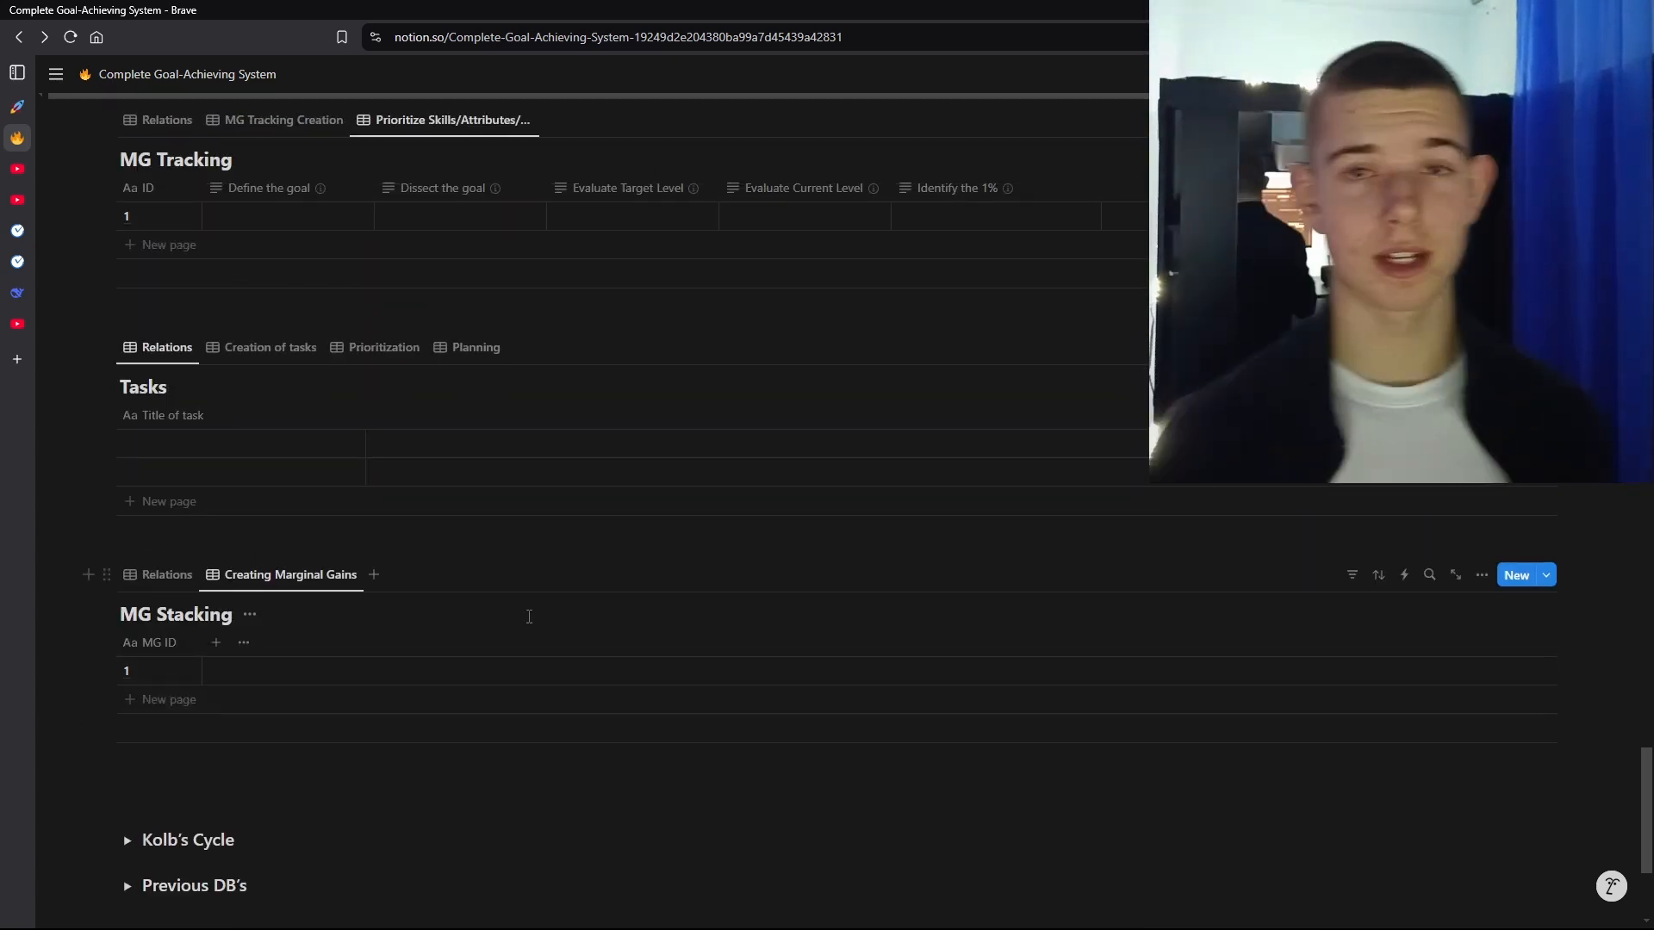